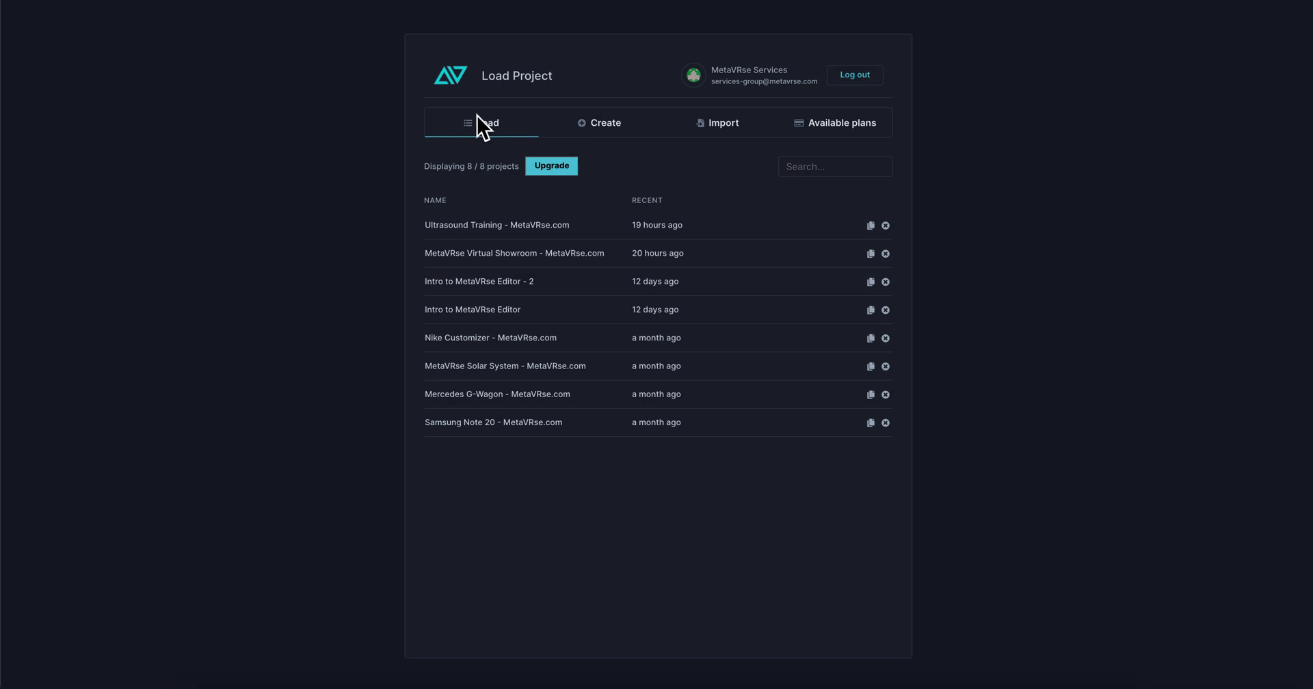
Create a Blank New Project from the Create tab's templates.
click(611, 125)
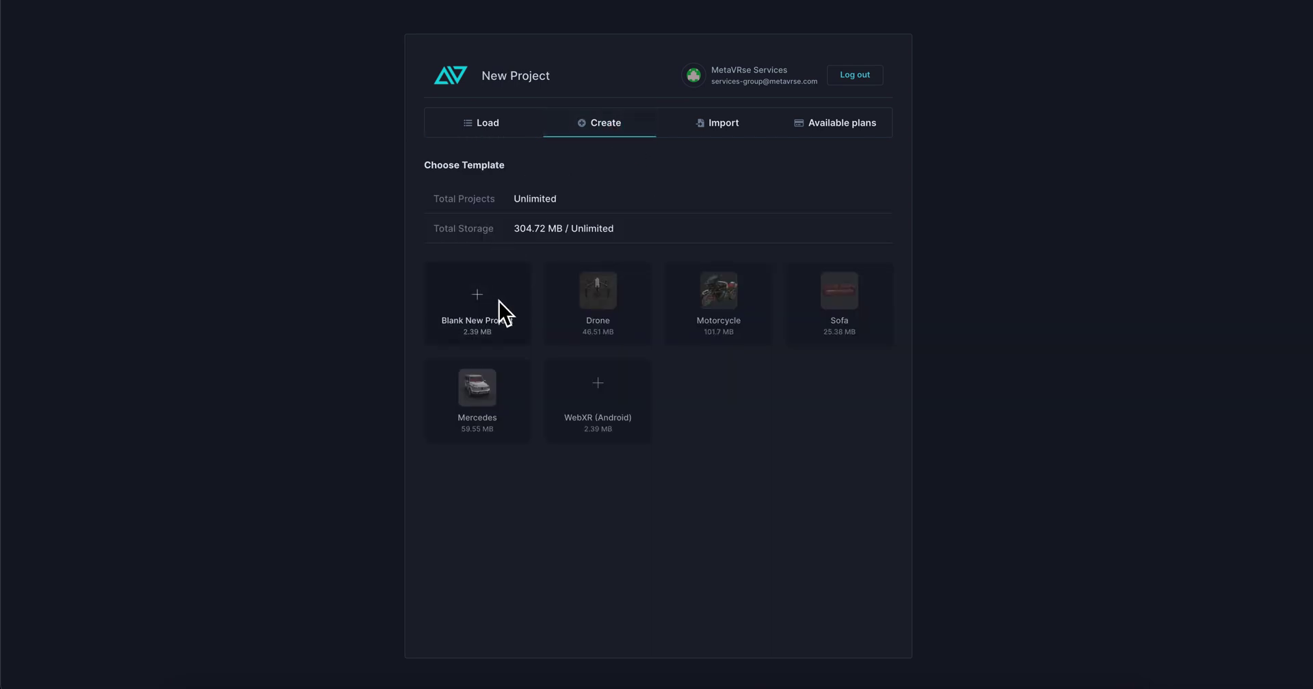
click(478, 301)
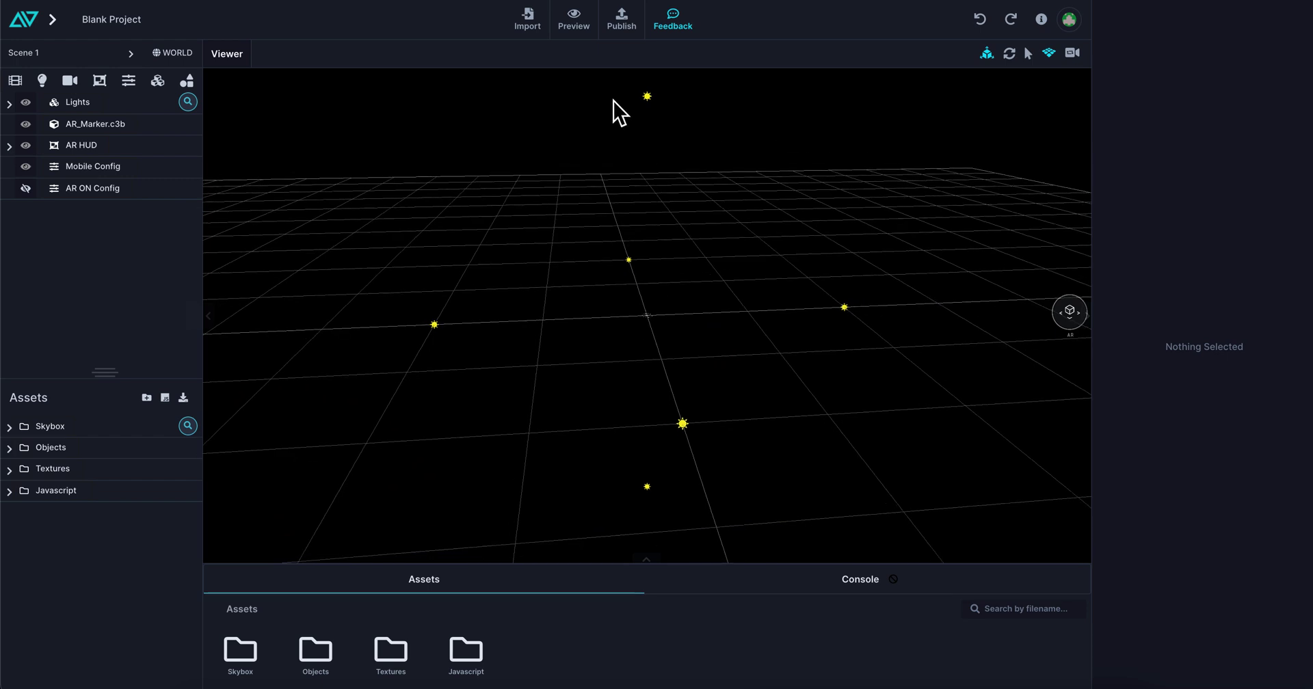
Inspect the Top Light and the Right Light at X 10, Y 0, Z 0, then orbit and zoom the view.
click(648, 95)
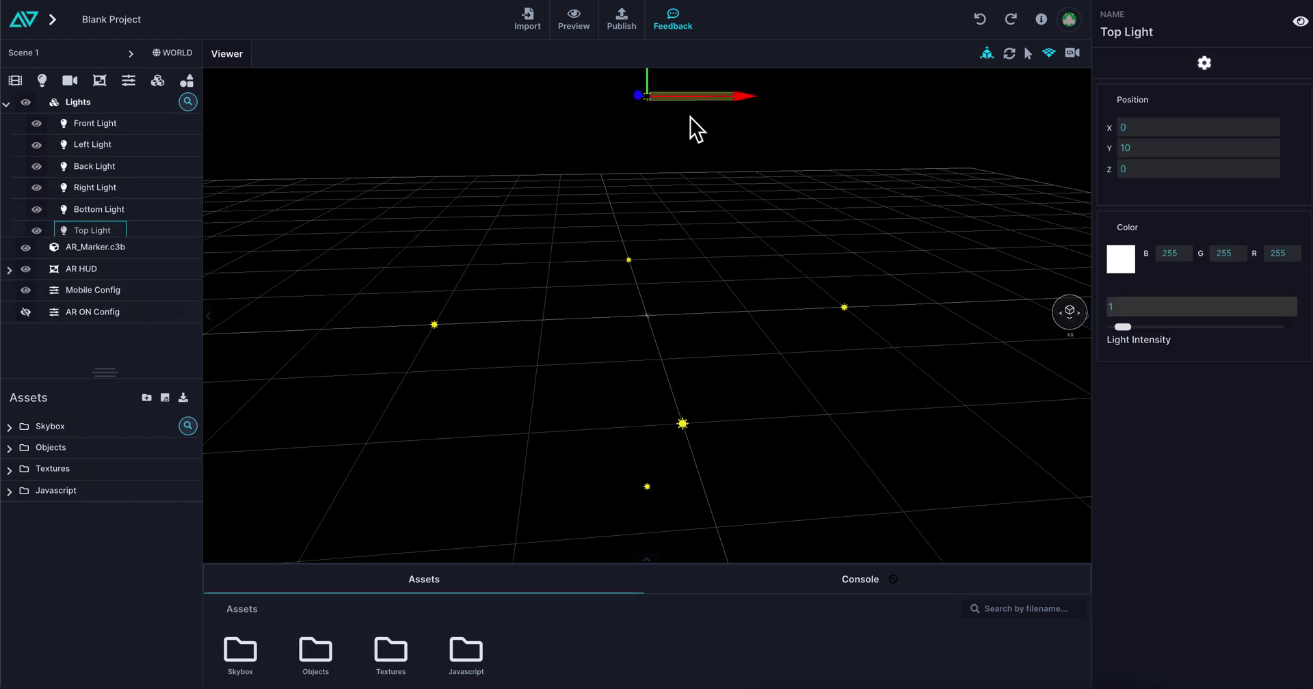
click(845, 309)
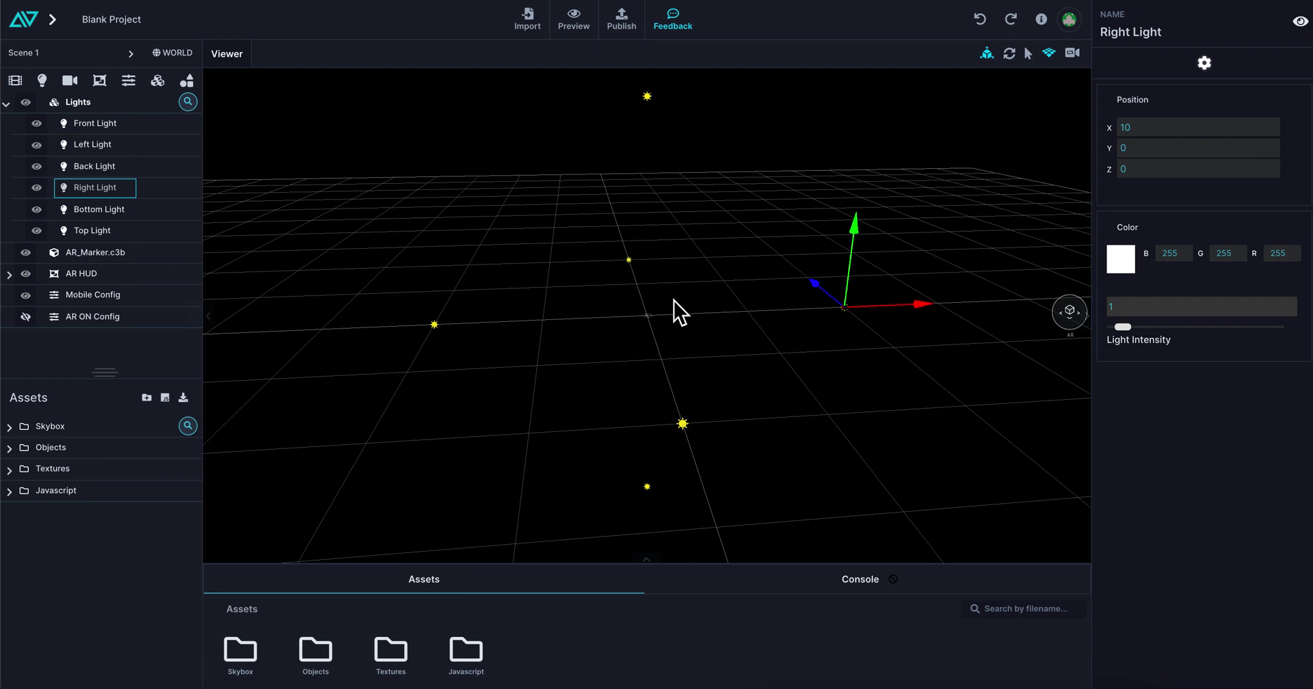
drag(686, 286, 621, 299)
scroll(621, 299, up, 5)
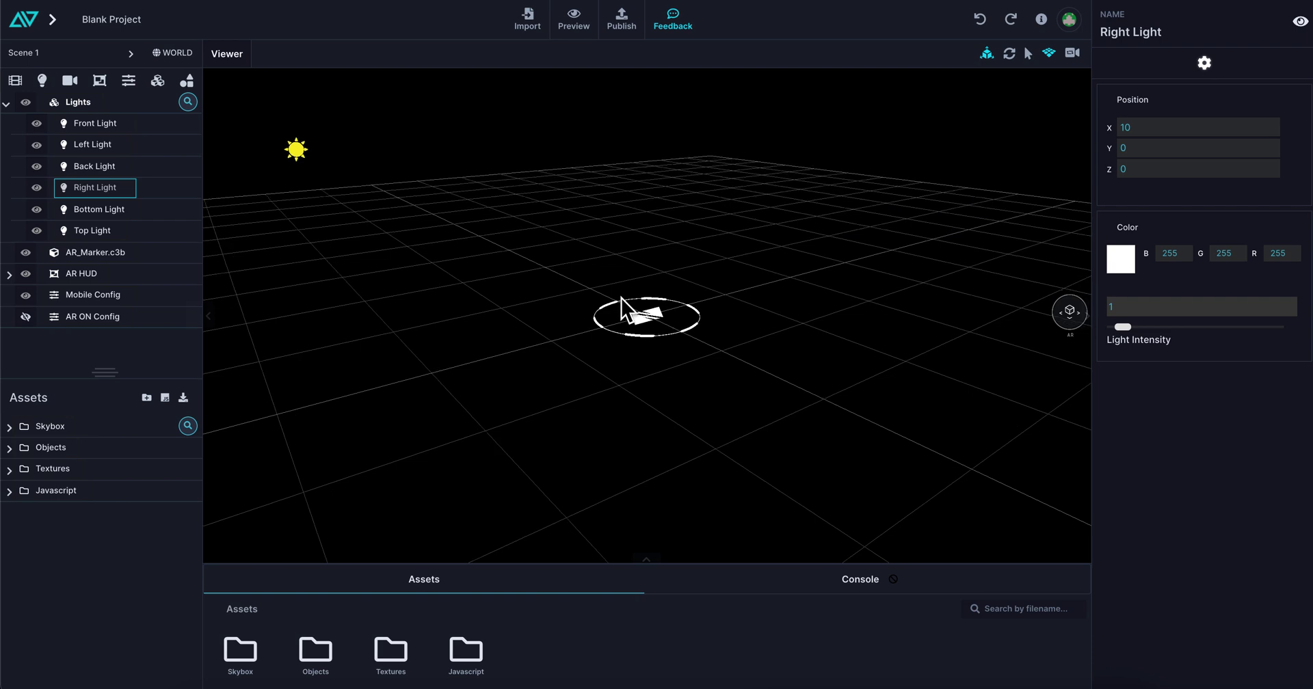
scroll(623, 341, up, 3)
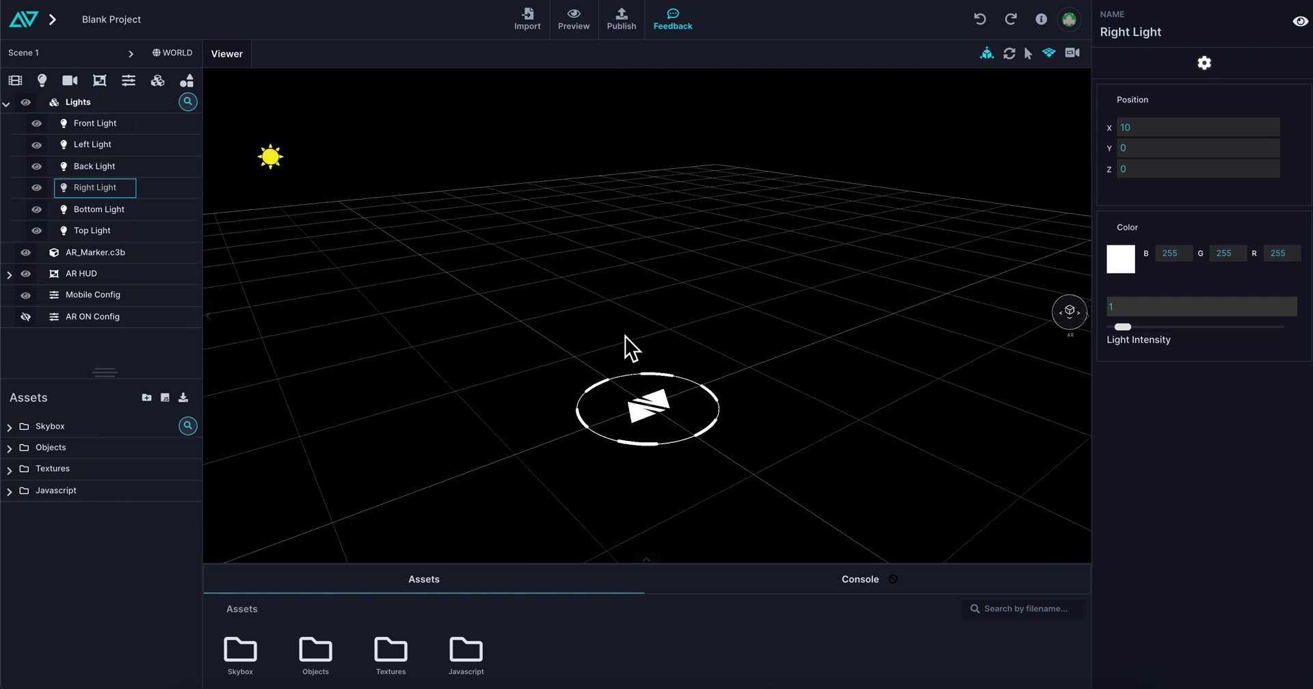
click(26, 22)
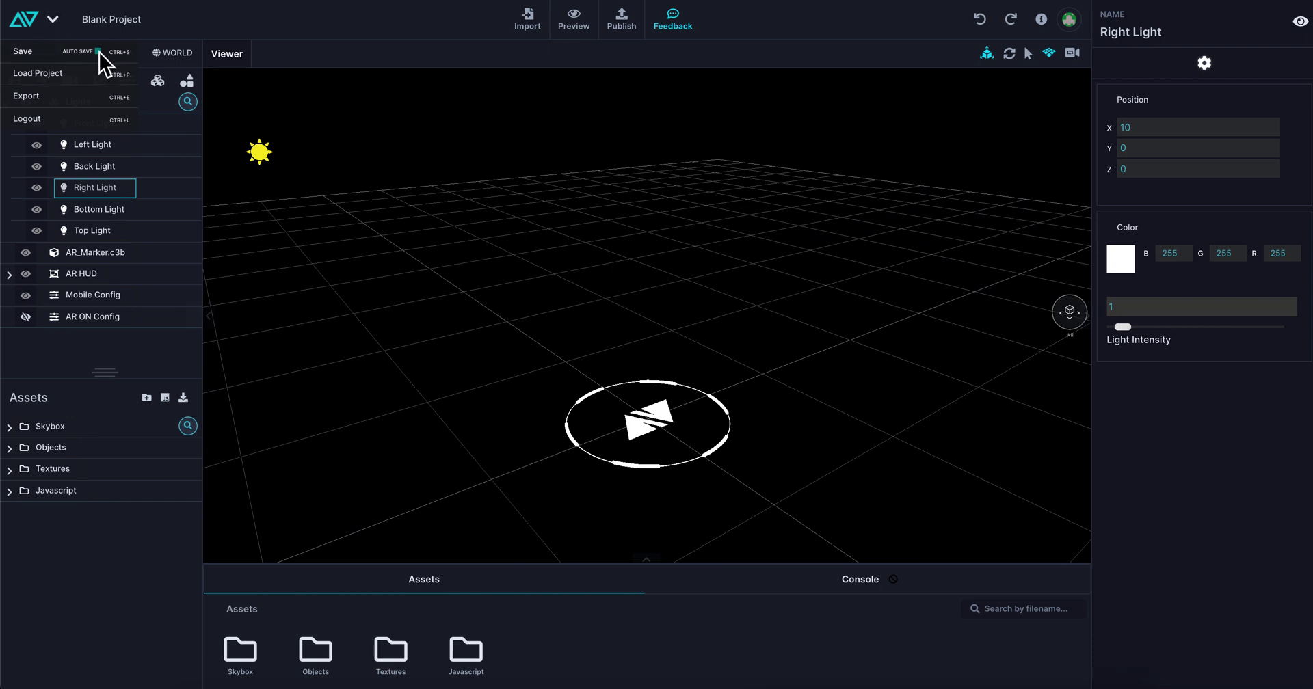
click(67, 75)
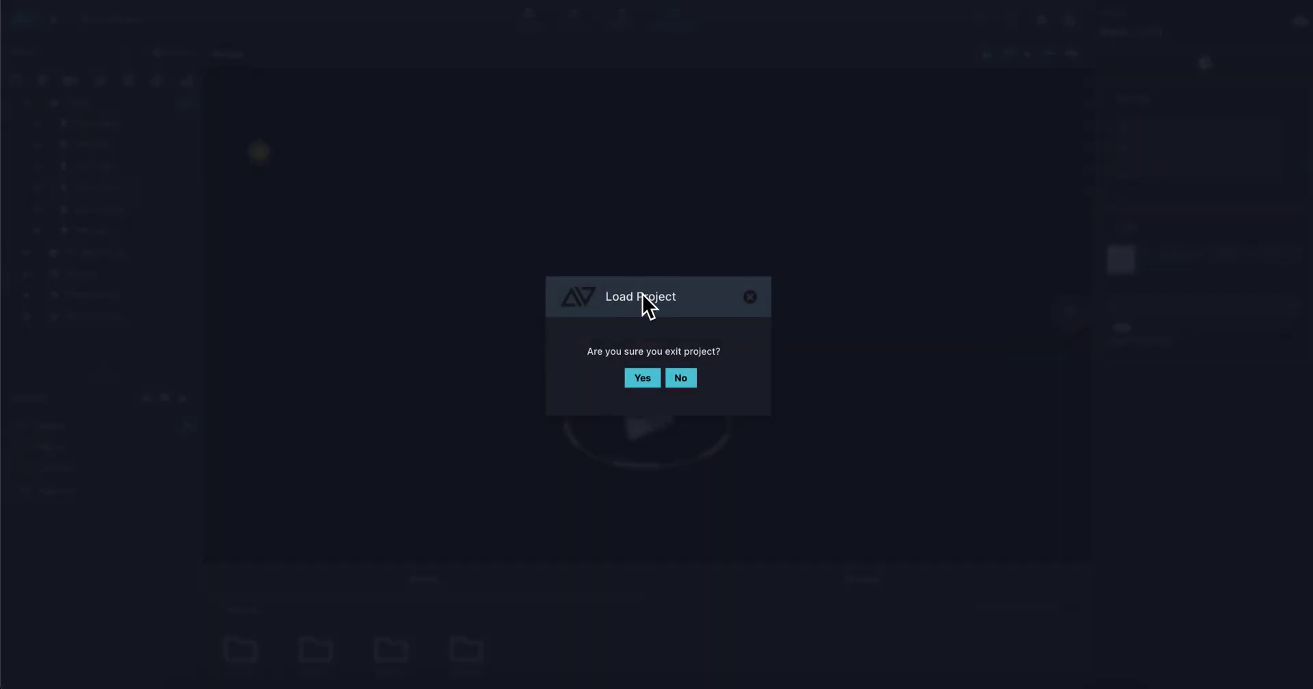
click(630, 373)
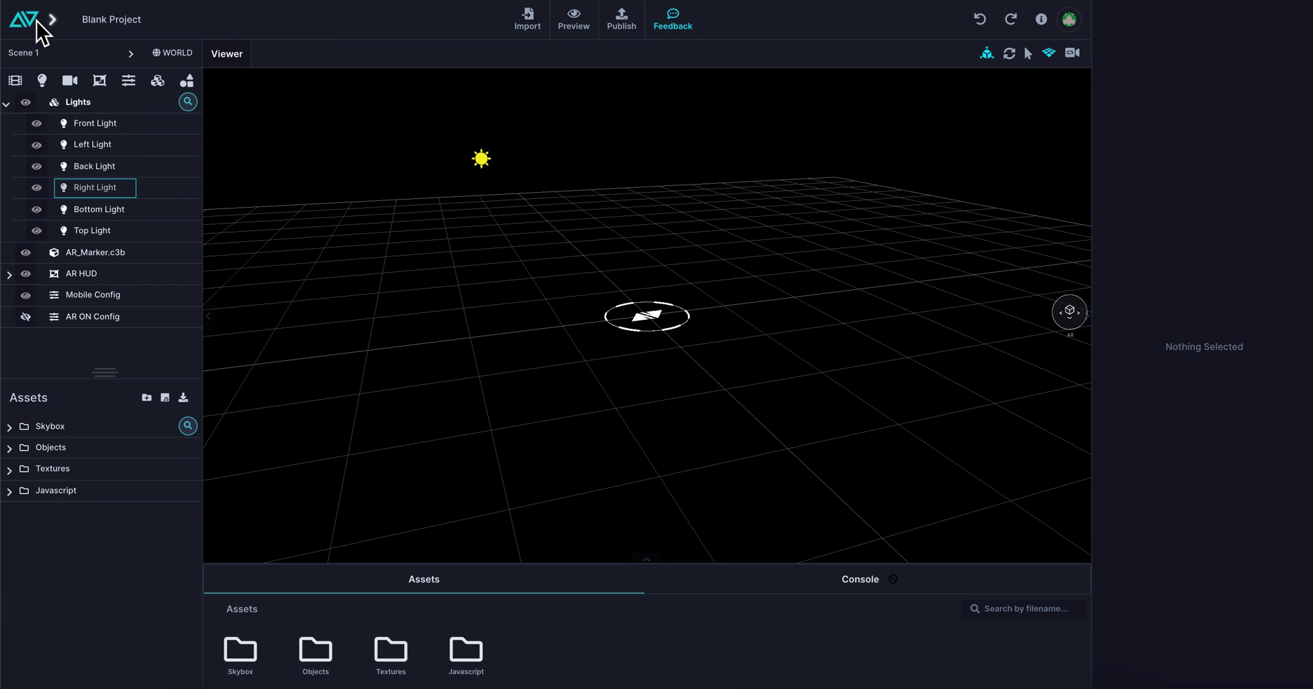
click(36, 22)
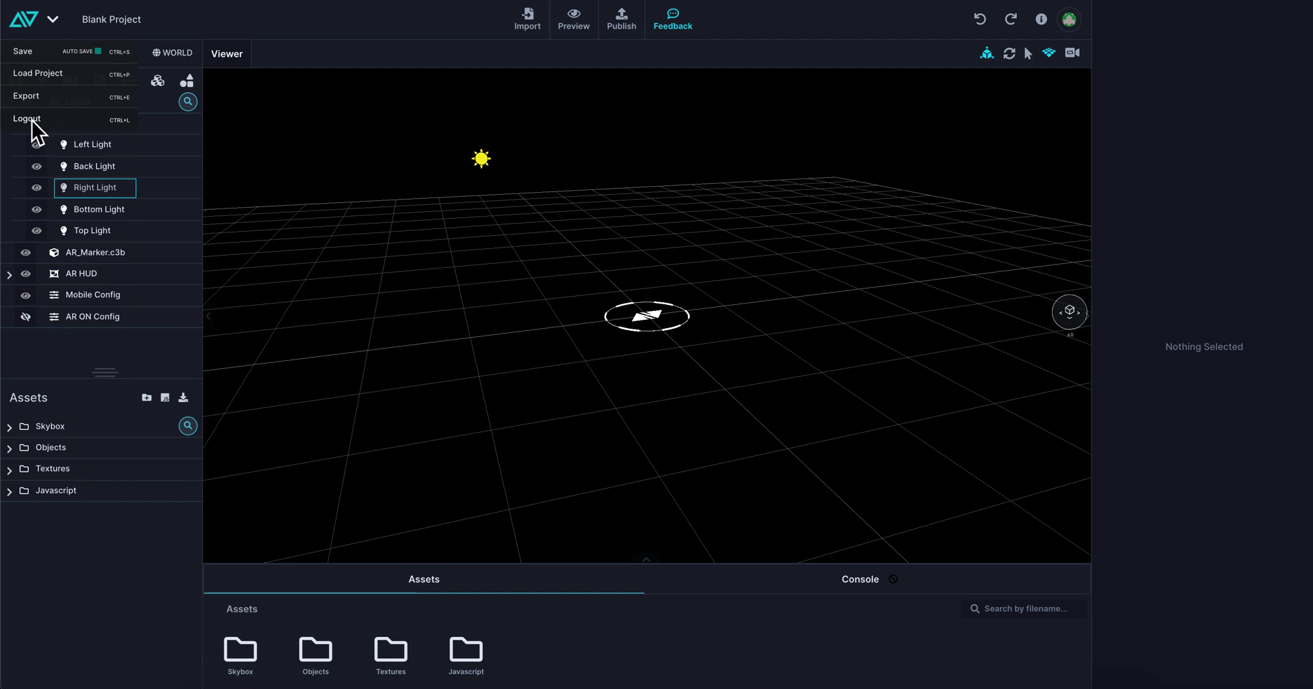
Replace the project name 'Blank Project' with SPHERES.
click(336, 33)
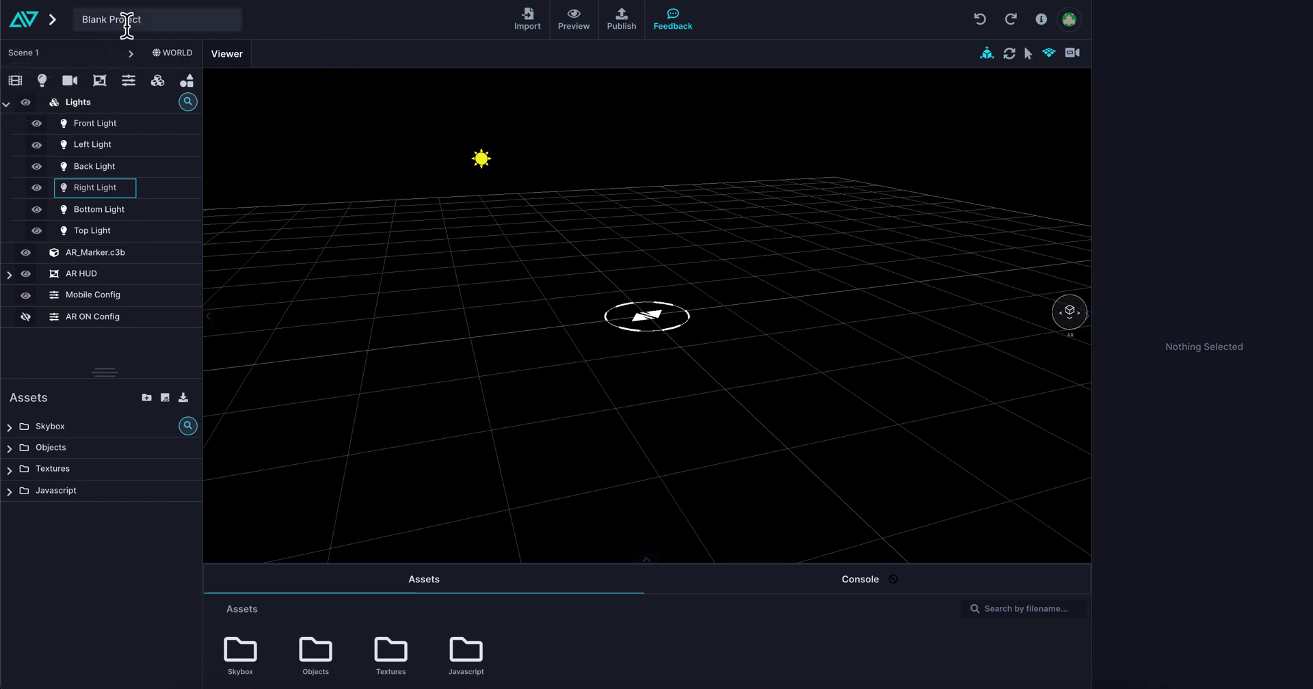
drag(154, 24, 68, 23)
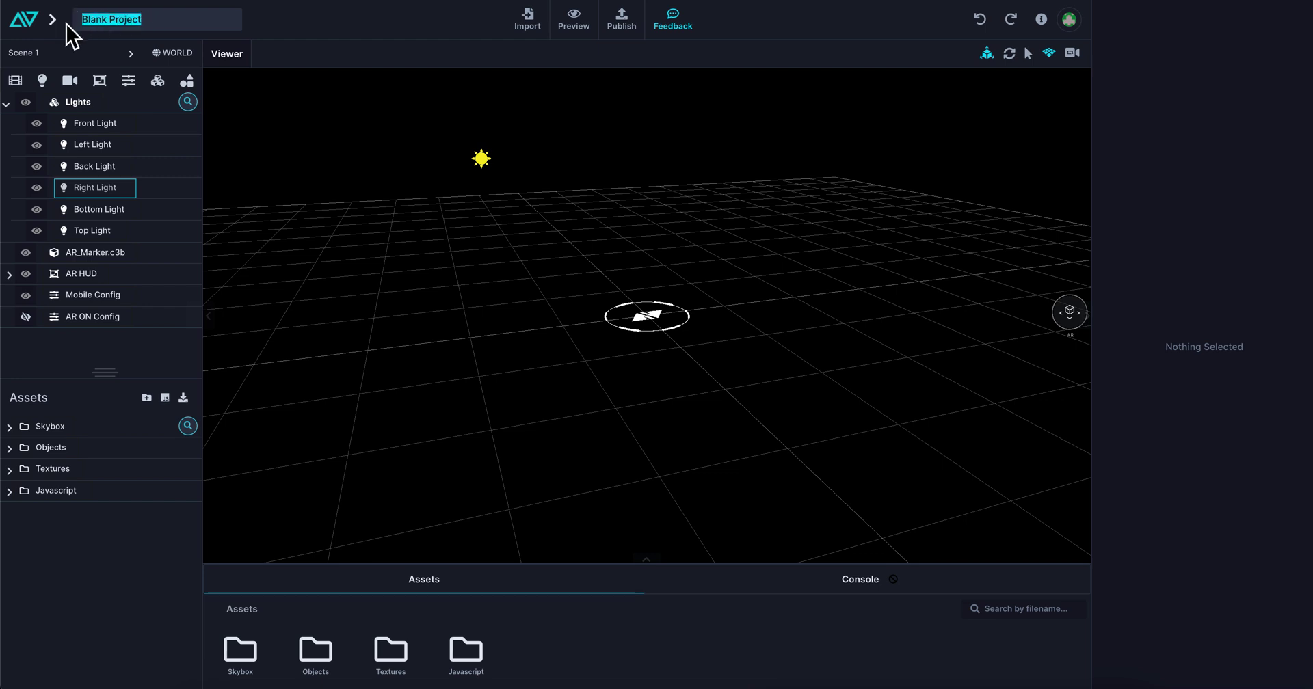
text(SPHERES)
click(283, 24)
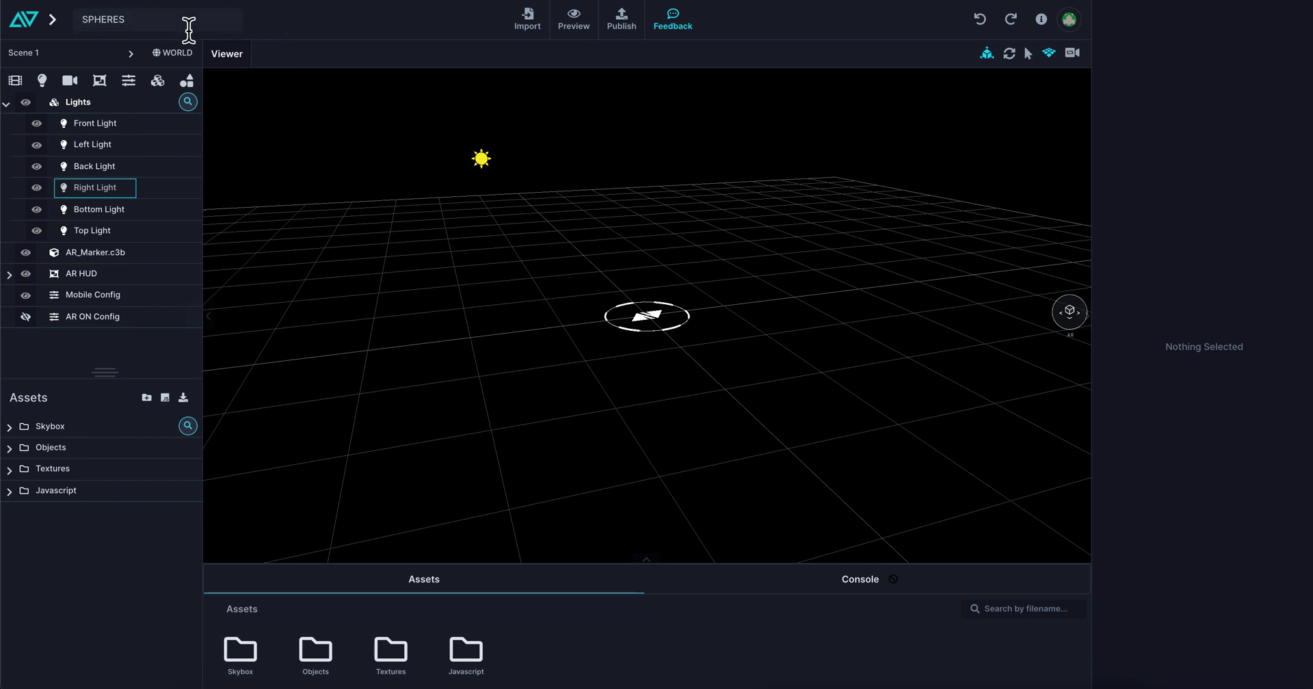
View the Scene 1 options without choosing any, then bring up the World settings.
click(28, 56)
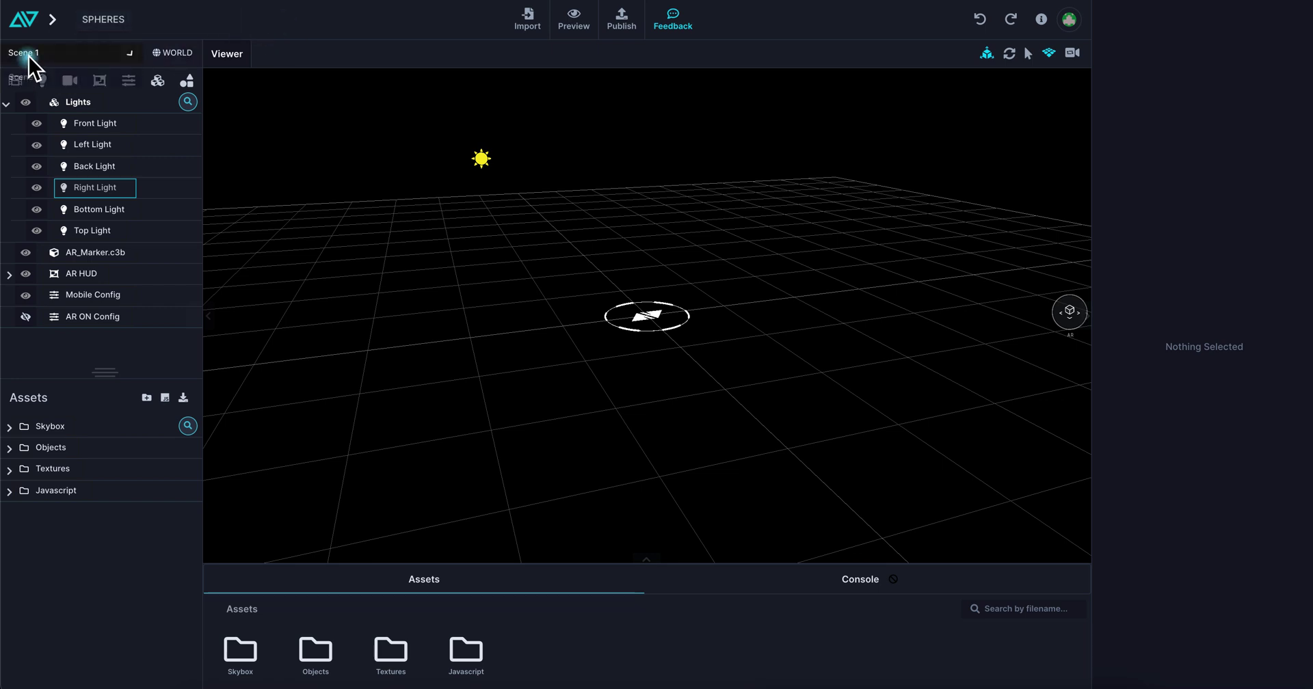
click(68, 55)
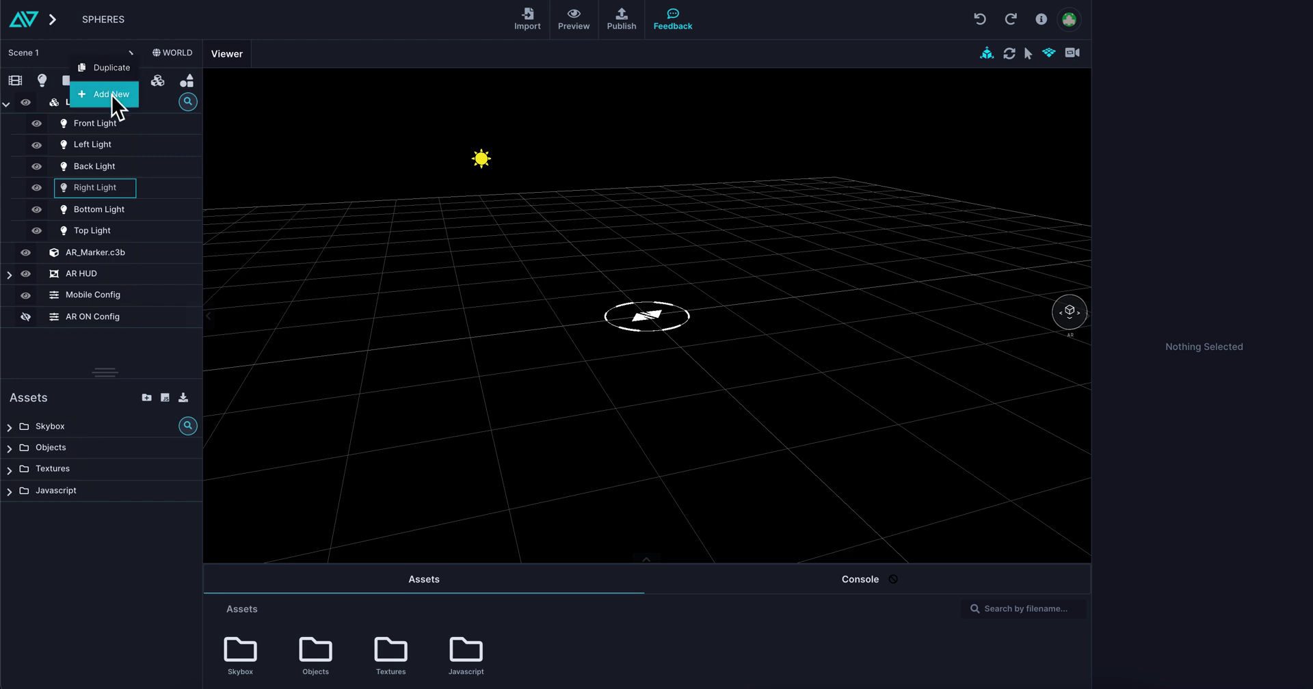
click(175, 27)
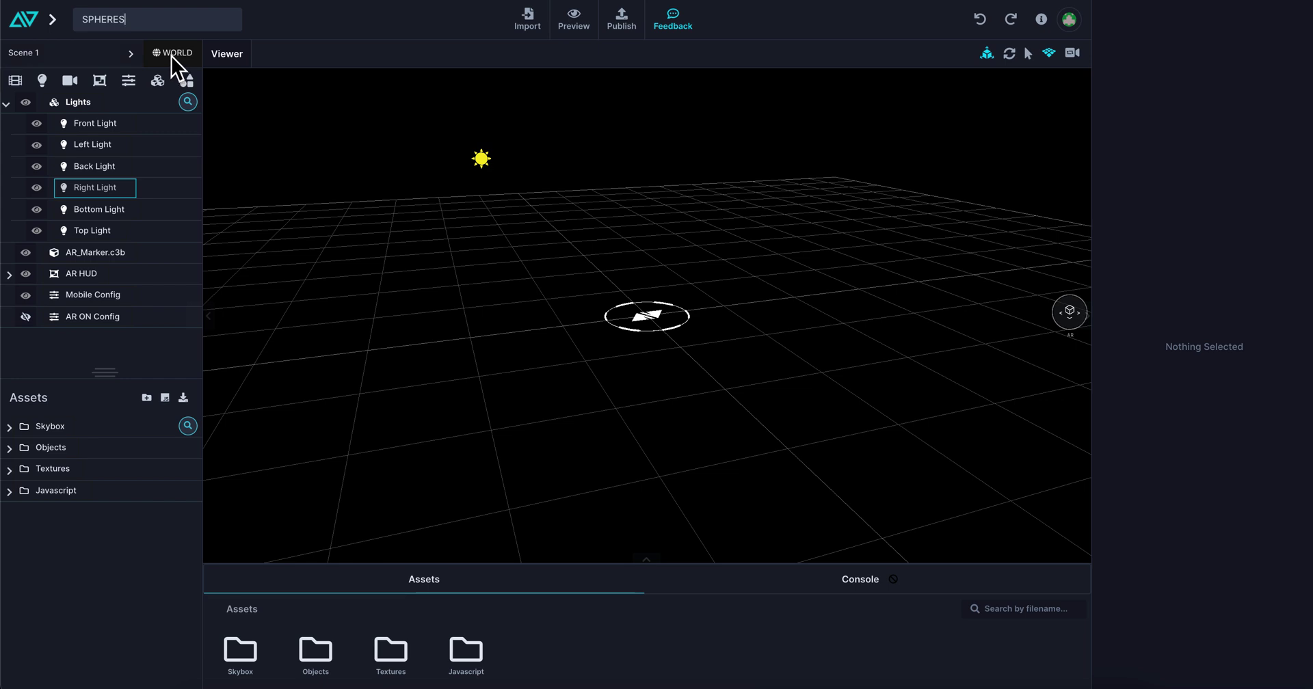
click(171, 55)
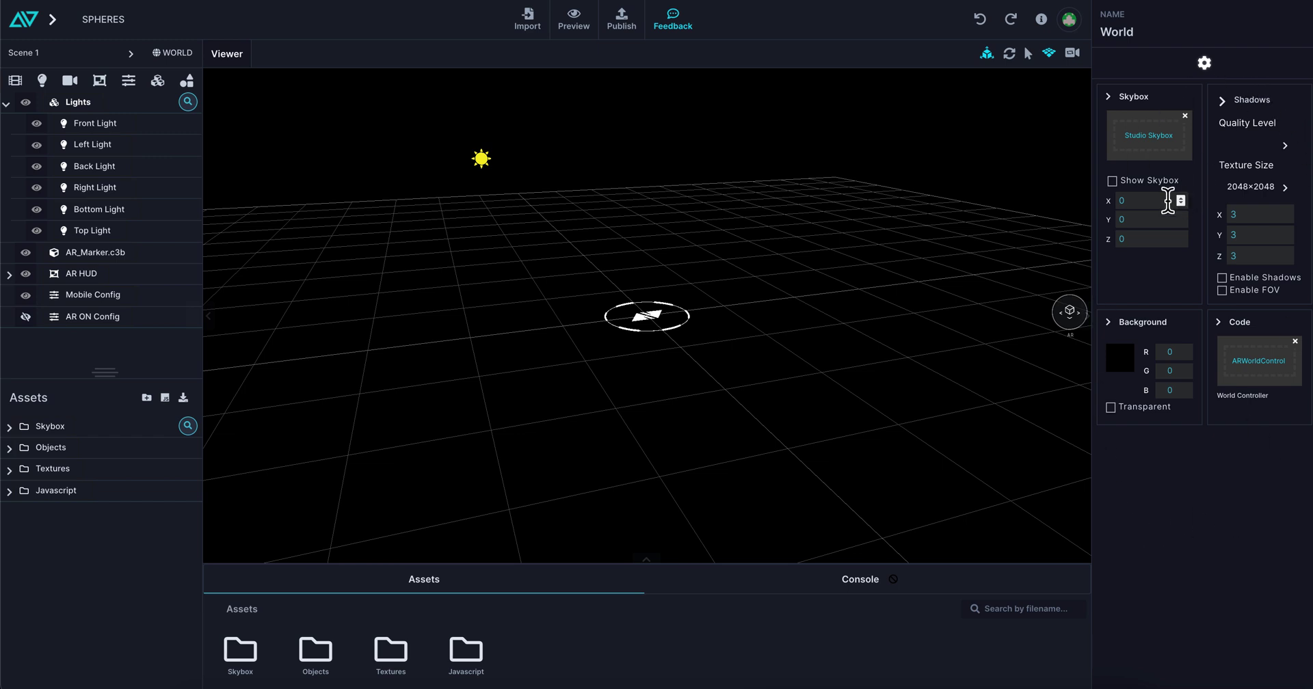
Inspect the Front Light and AR_Marker.c3b, then toggle Show Skybox on and off twice.
click(479, 162)
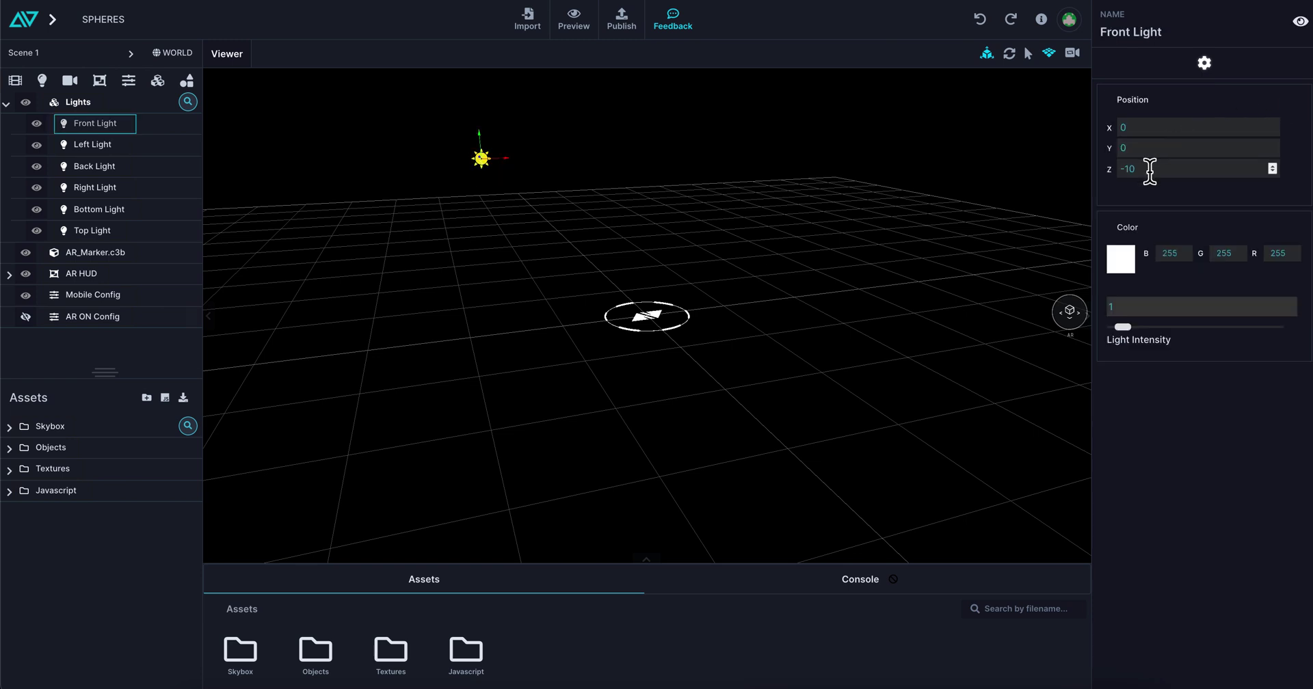
click(641, 317)
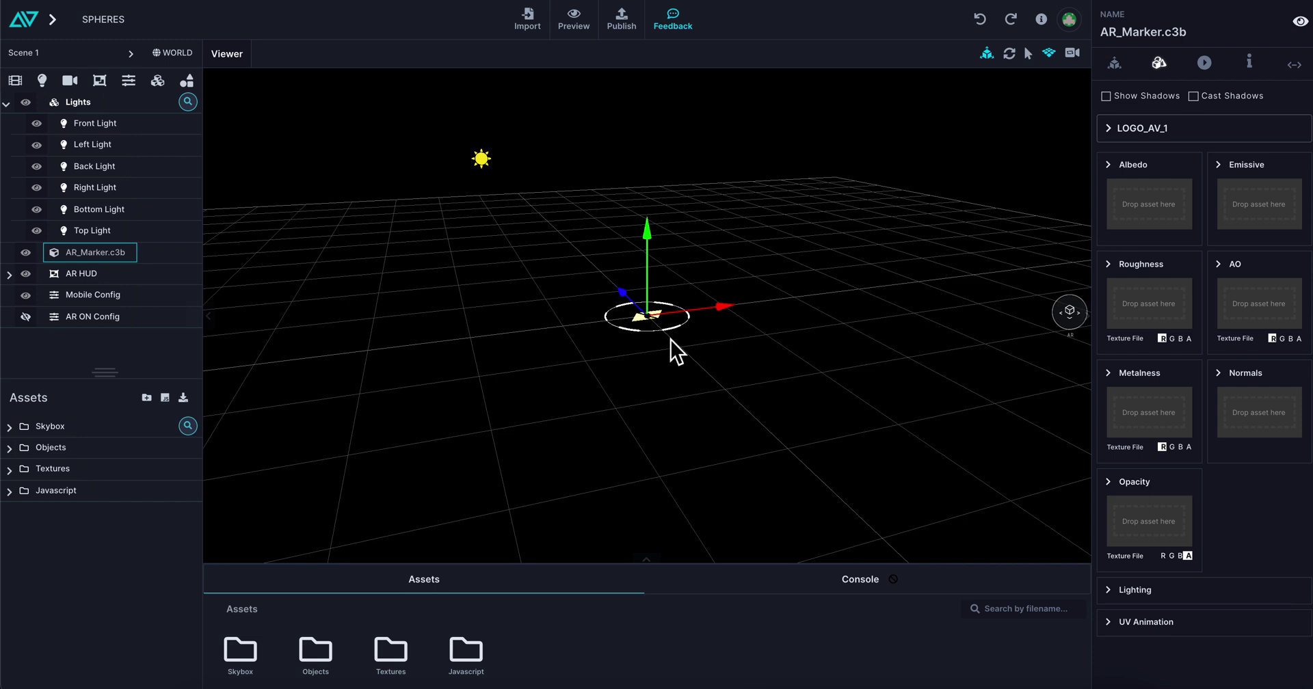
click(177, 54)
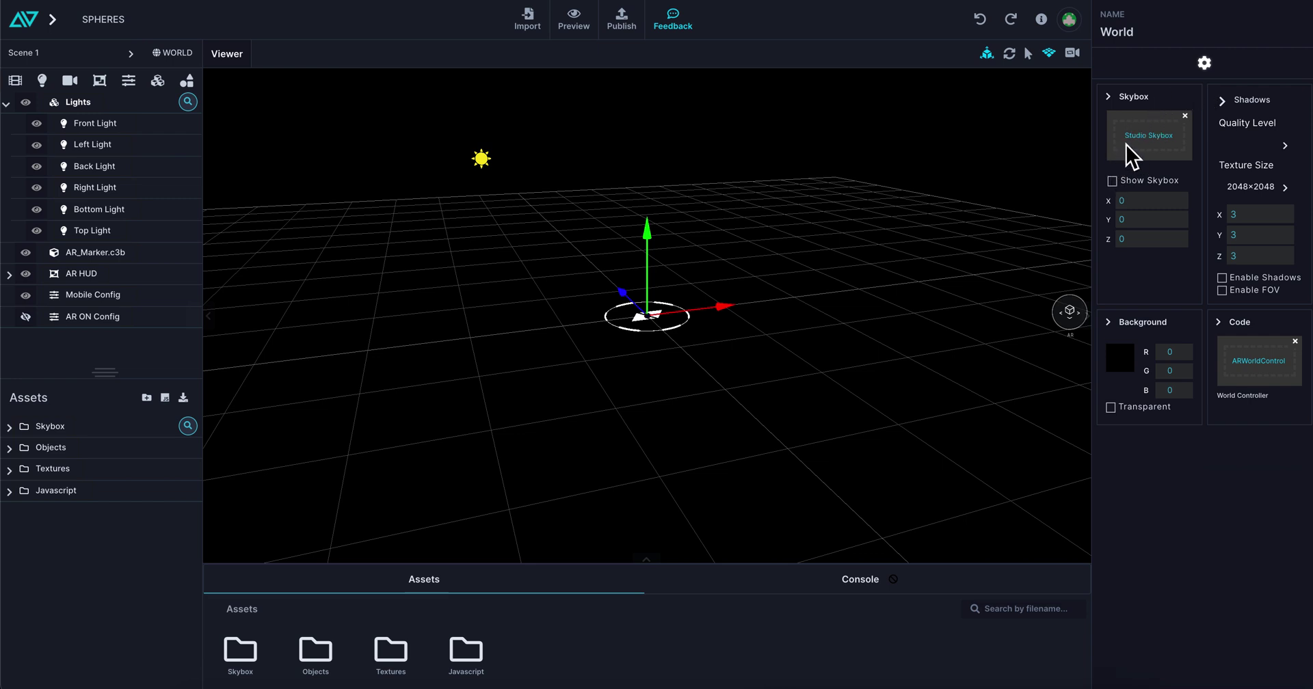
click(1113, 181)
click(1112, 182)
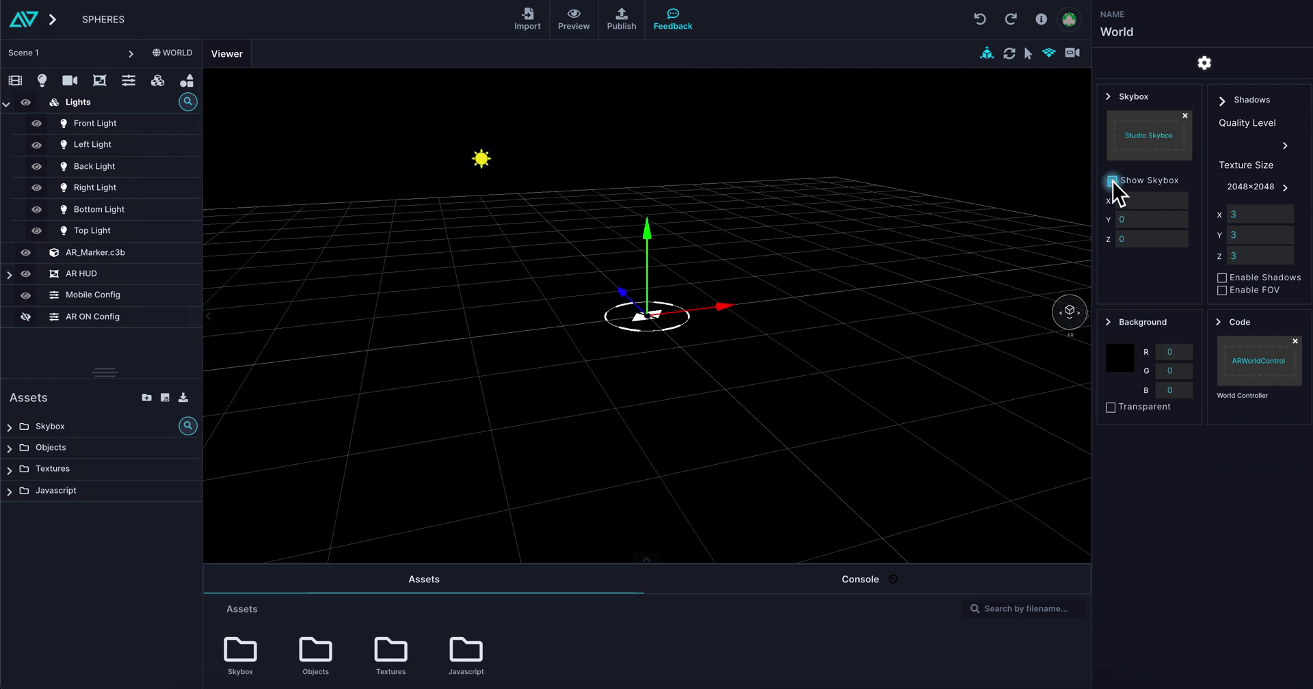
click(1112, 181)
click(1112, 182)
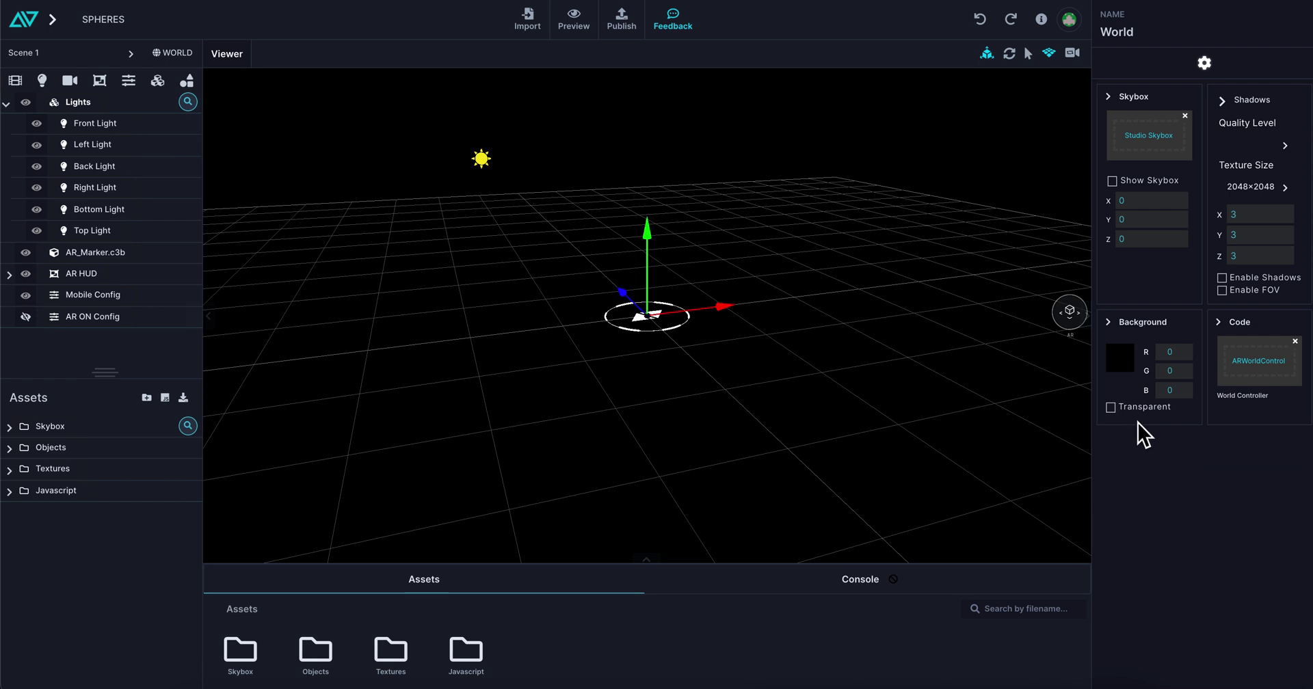
Set Shadows Quality Level to 3 - high and enable shadows and FOV.
click(1265, 143)
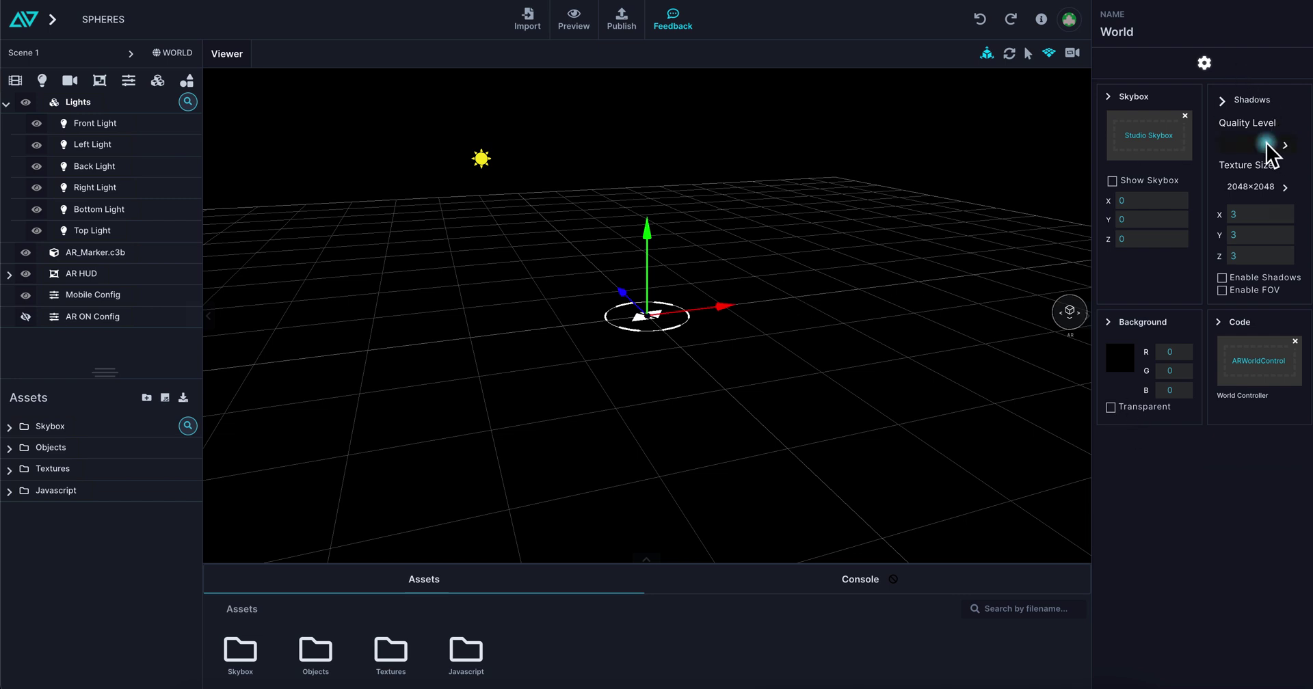
click(1238, 205)
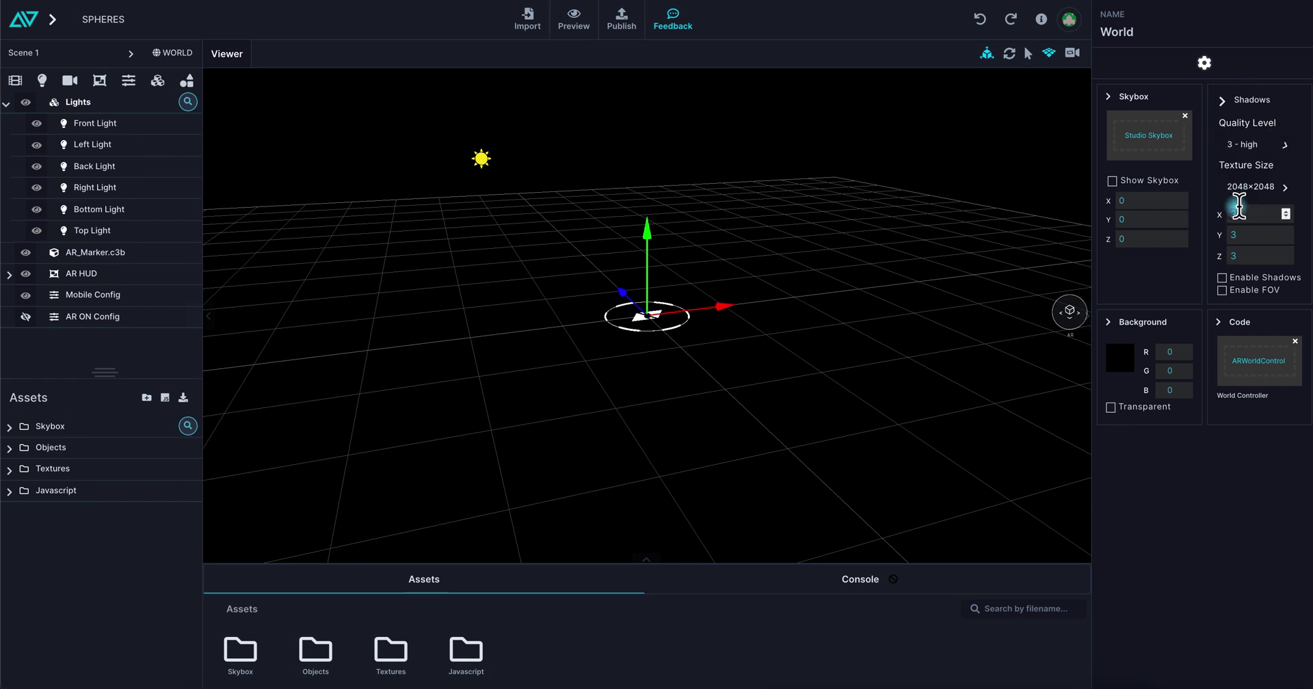
click(1223, 278)
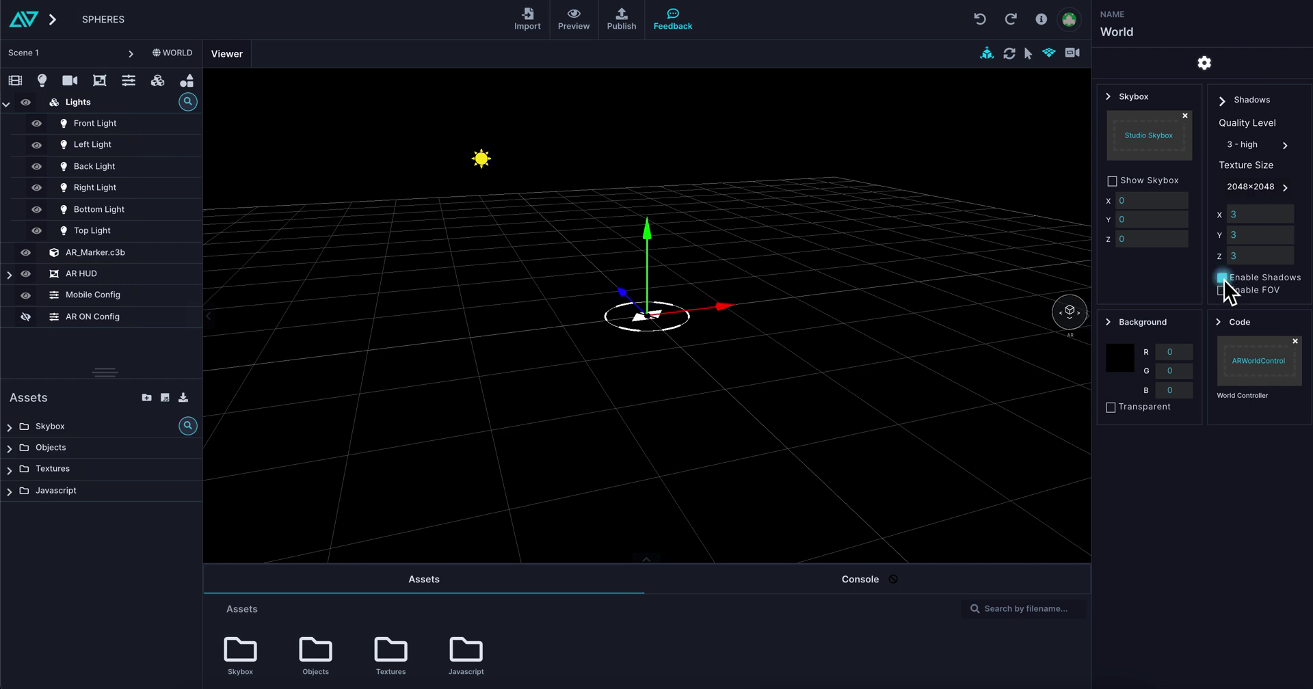
click(1222, 290)
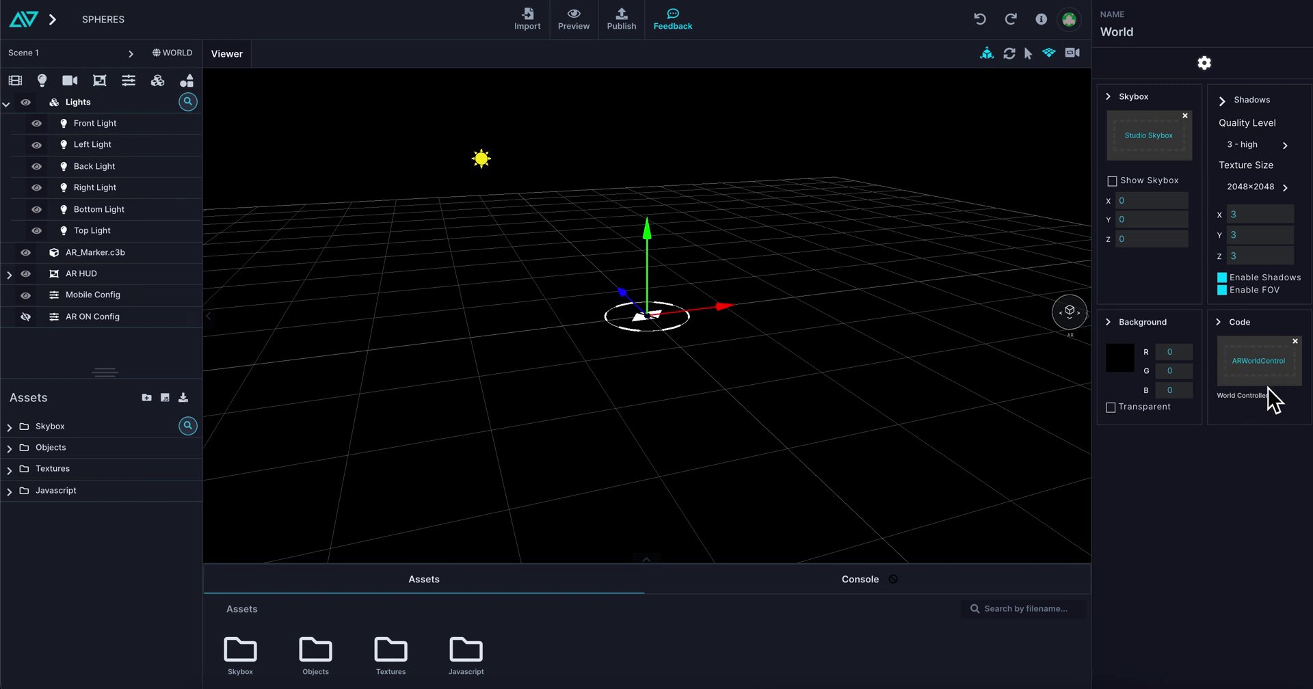
click(1132, 357)
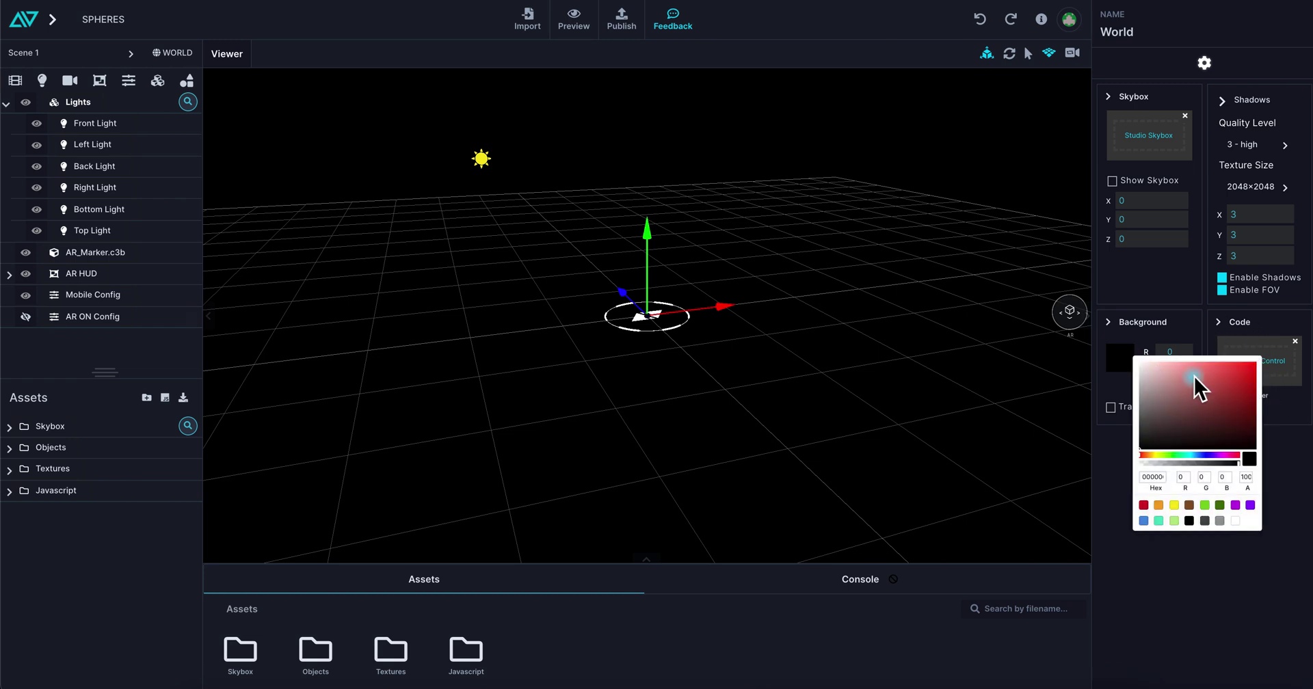
Adjust the background colour picker, then close it with the background left black.
drag(1194, 376, 1100, 461)
click(1098, 421)
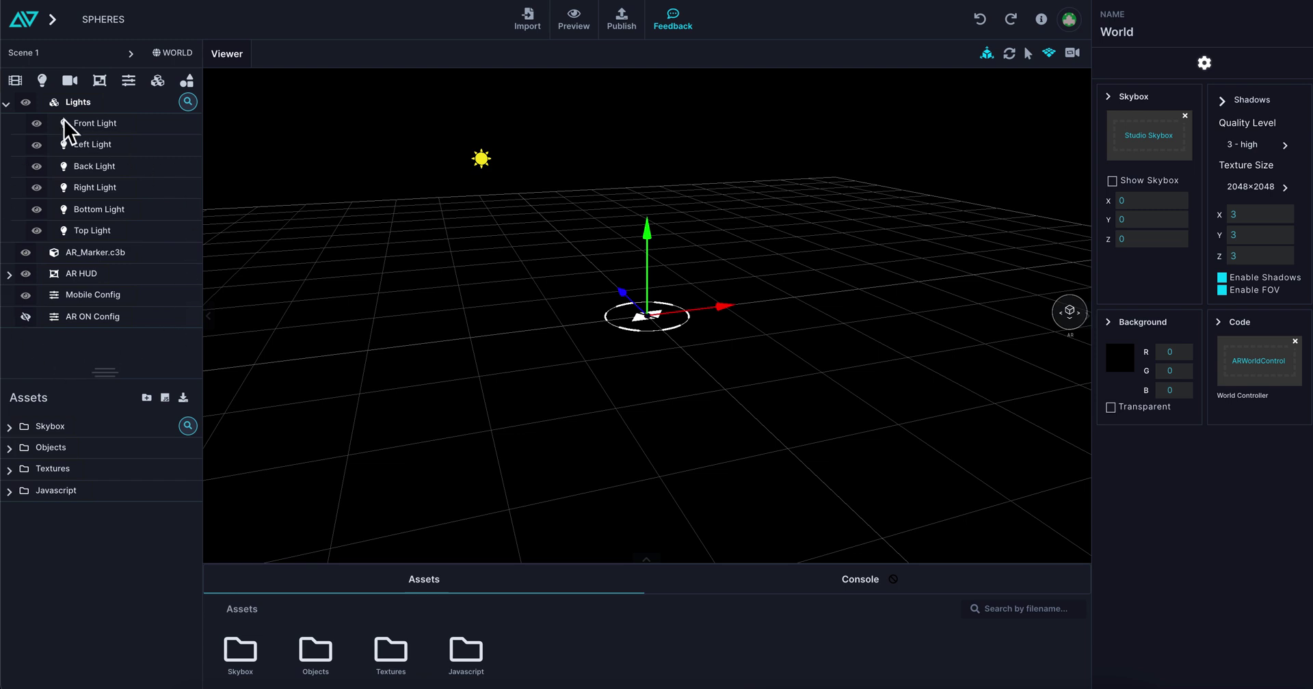
Collapse Lights, inspect the Front and Left Lights, then select the AR_Marker.c3b model.
click(6, 104)
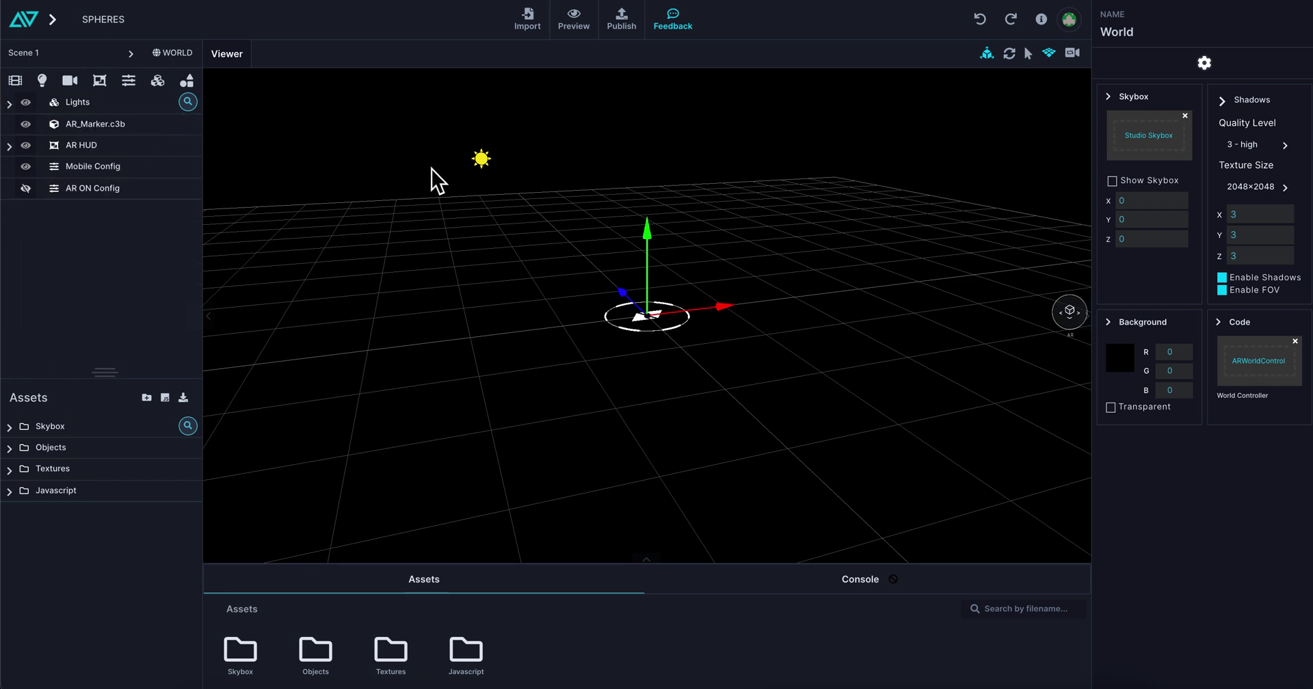
click(481, 158)
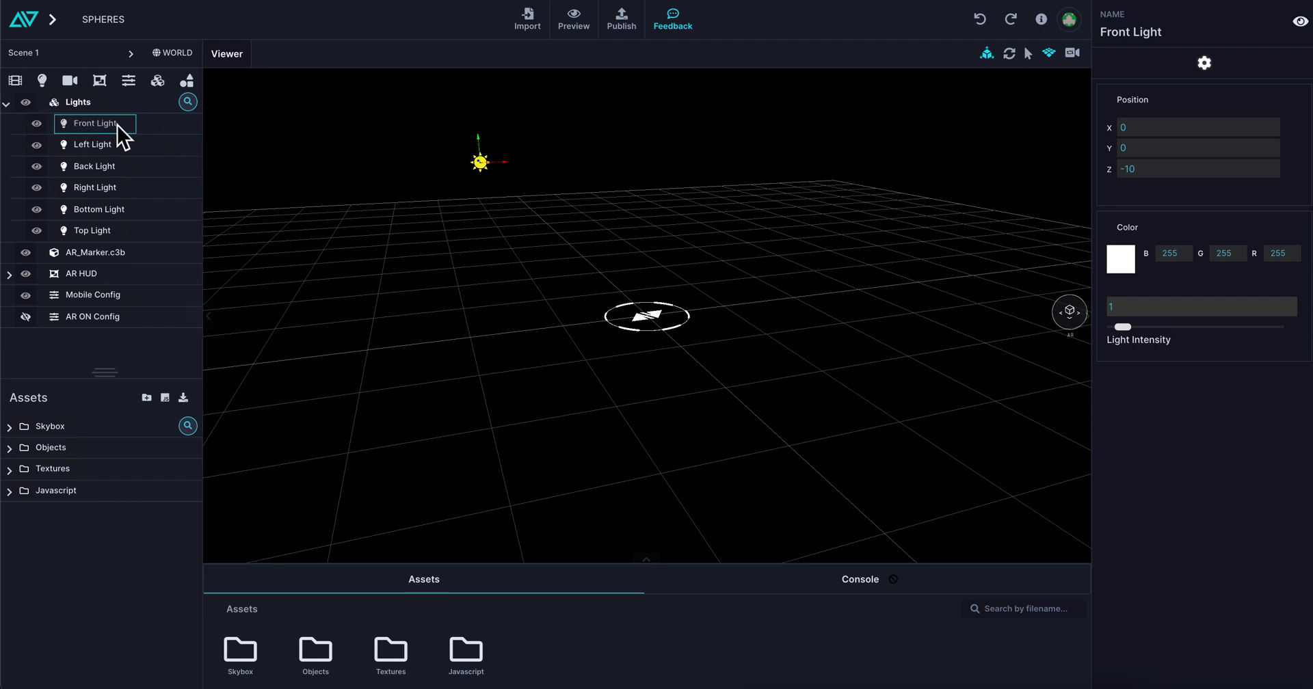
drag(712, 289, 679, 209)
click(670, 192)
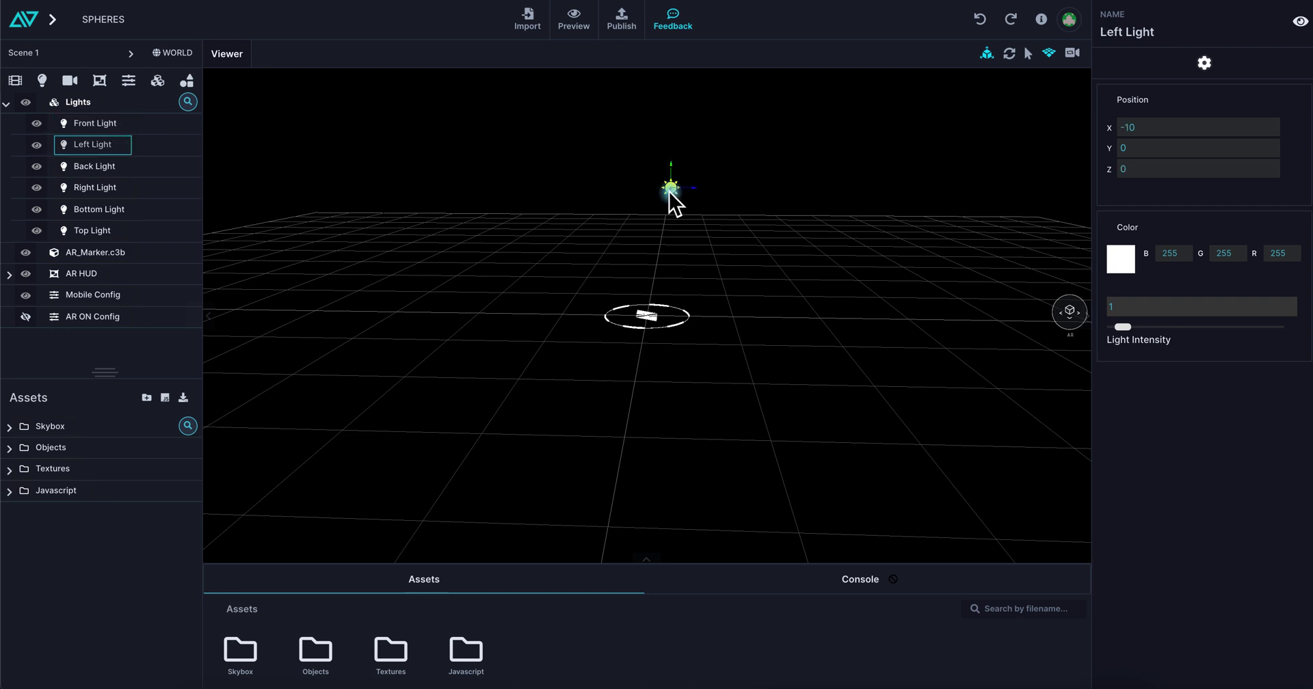
drag(420, 245, 602, 301)
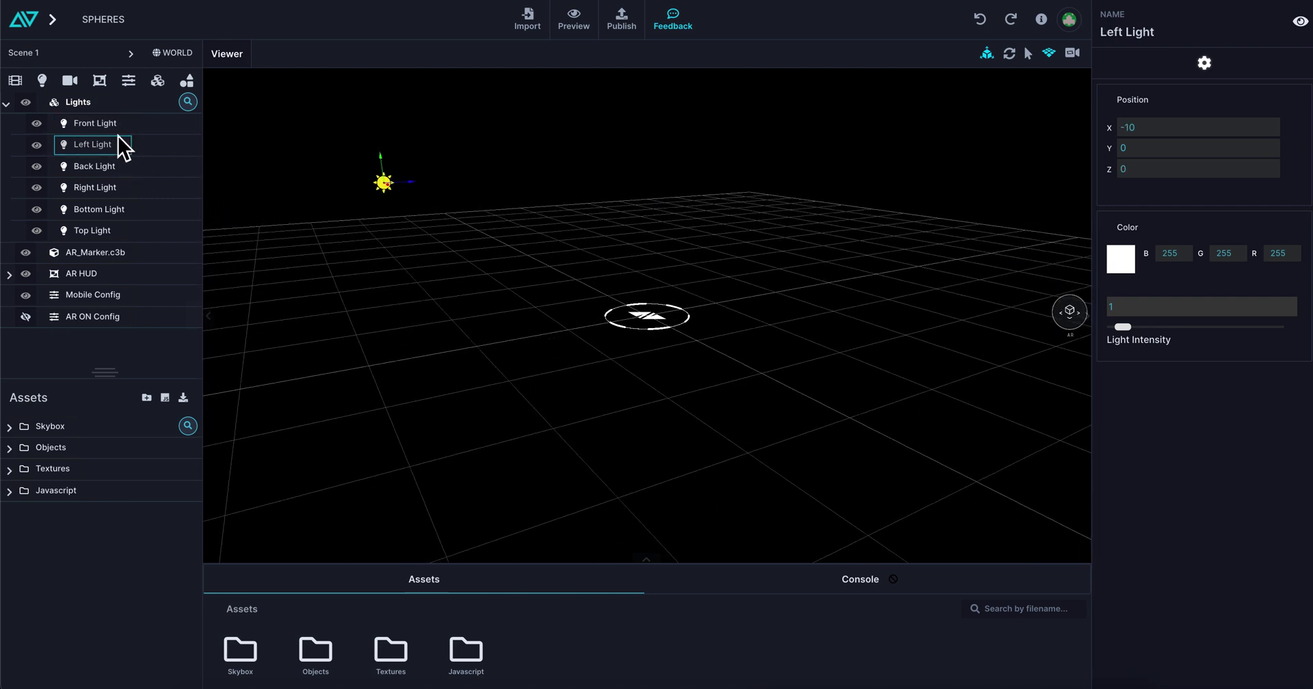
click(650, 322)
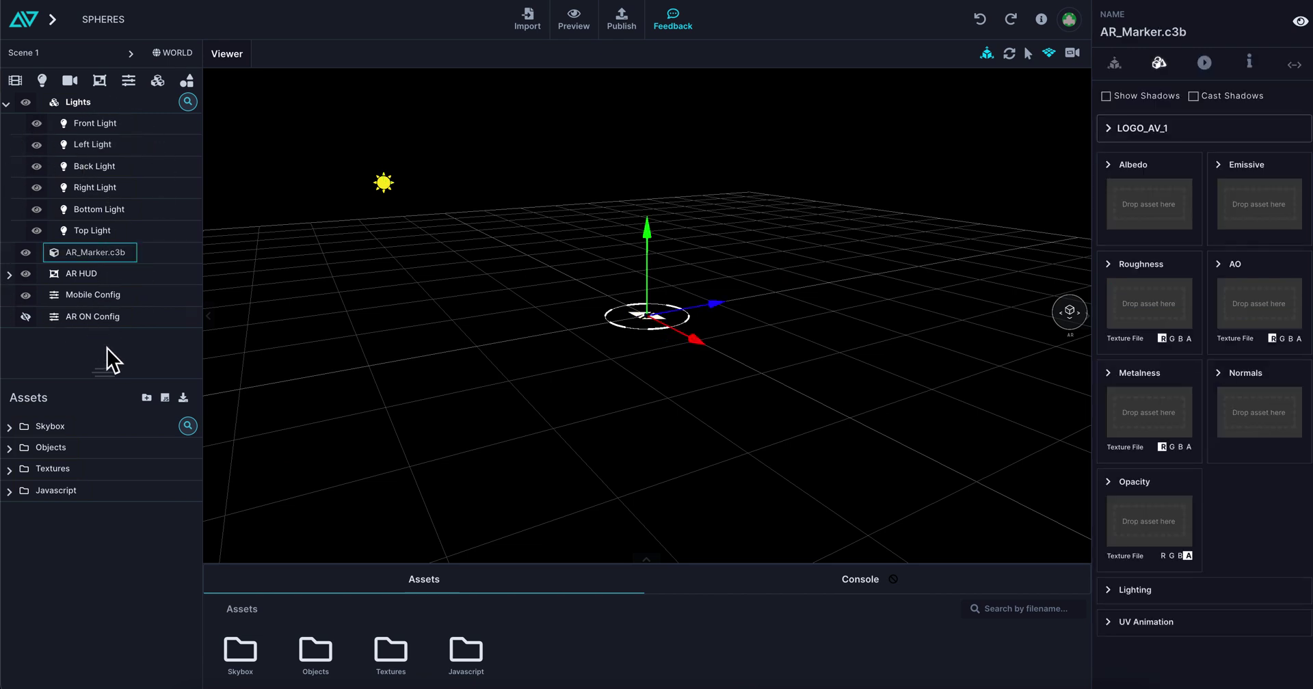
Expand Skybox in Assets to list Standard and Studio Skybox, and enlarge the assets browser.
drag(100, 376, 94, 211)
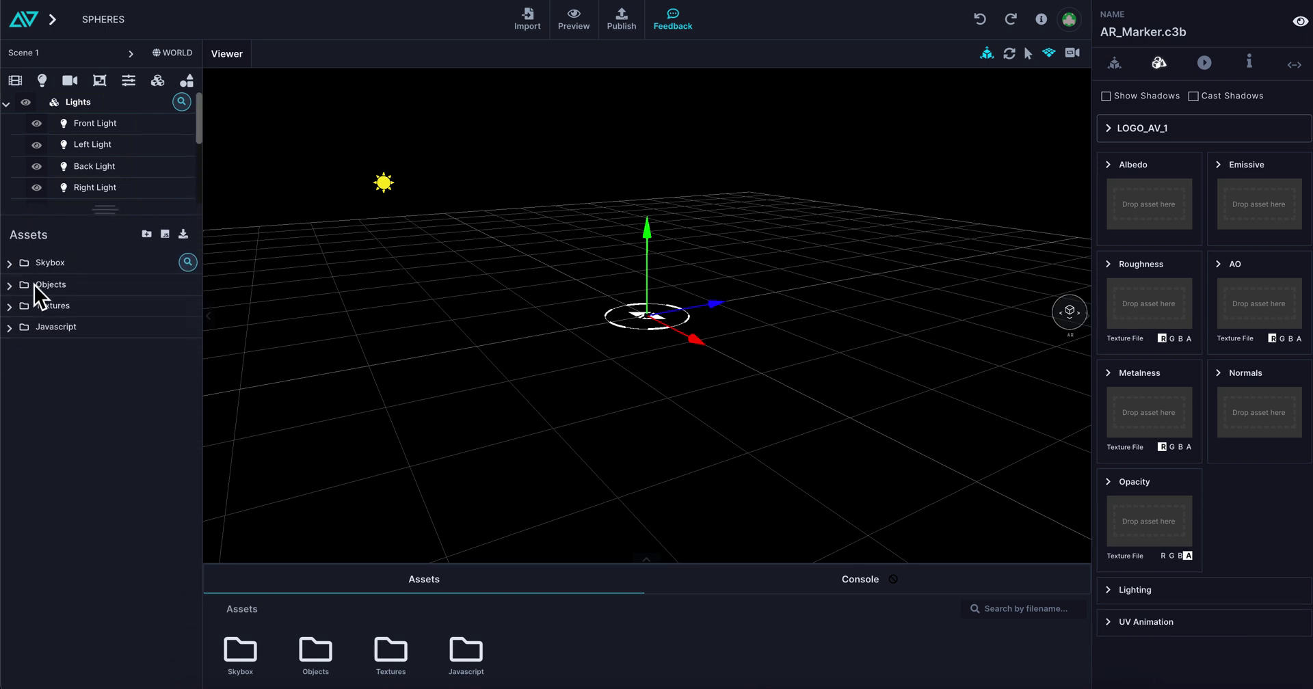
click(10, 263)
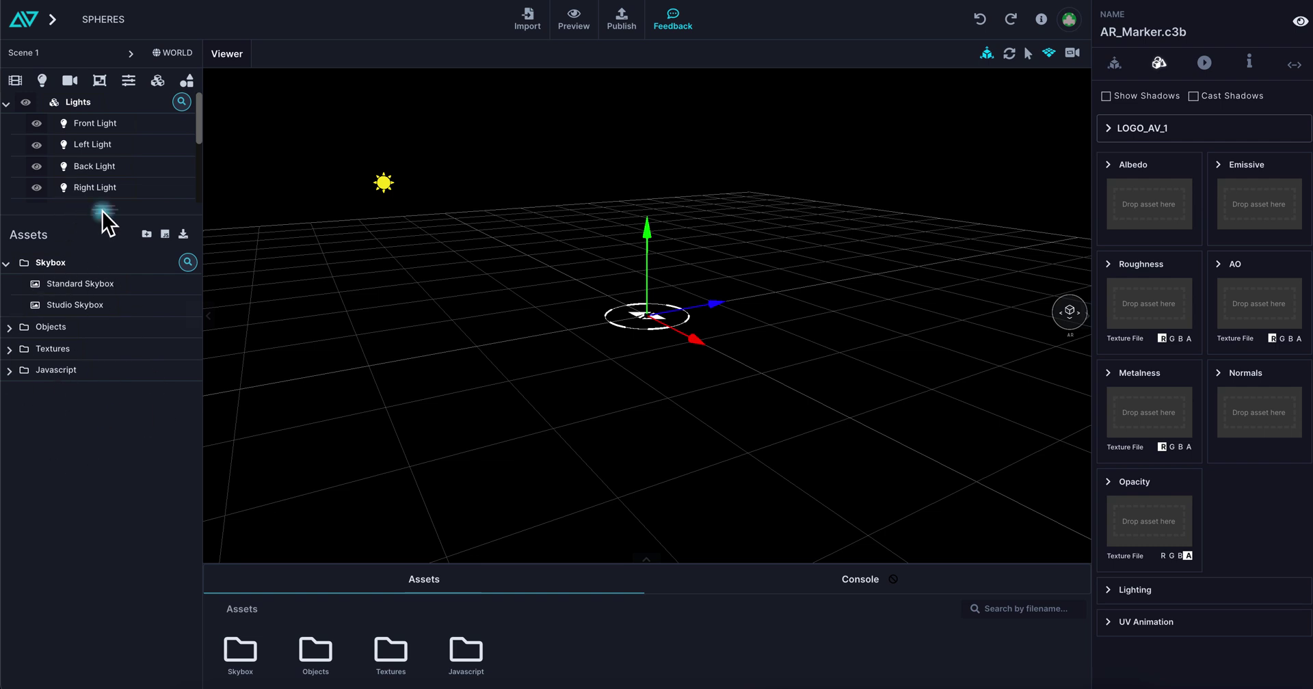
drag(104, 210, 108, 380)
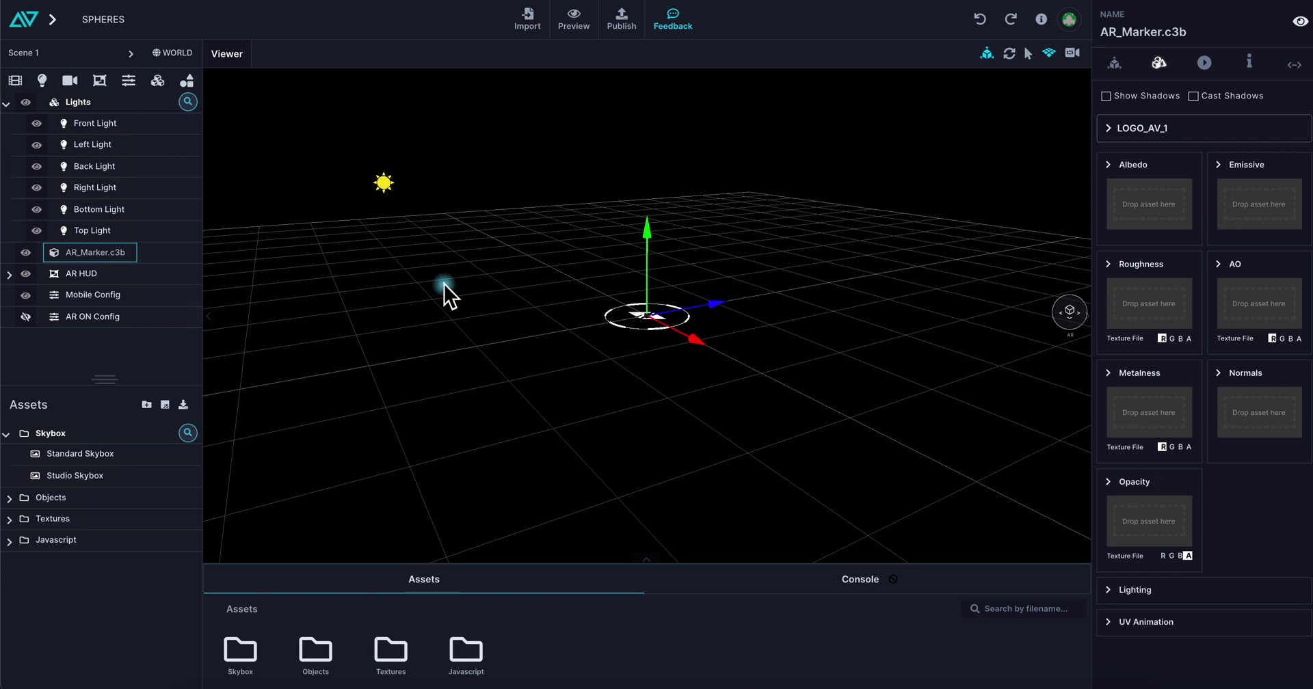
drag(445, 284, 127, 231)
drag(106, 377, 105, 253)
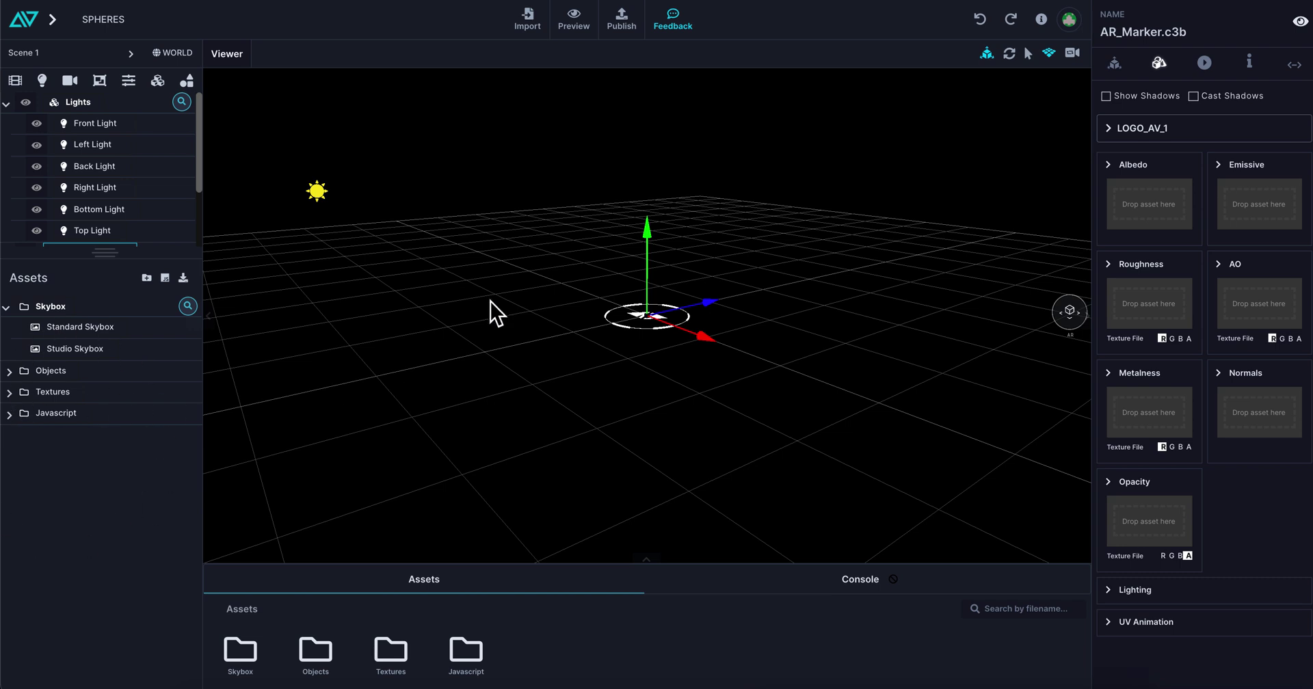
drag(543, 322, 581, 321)
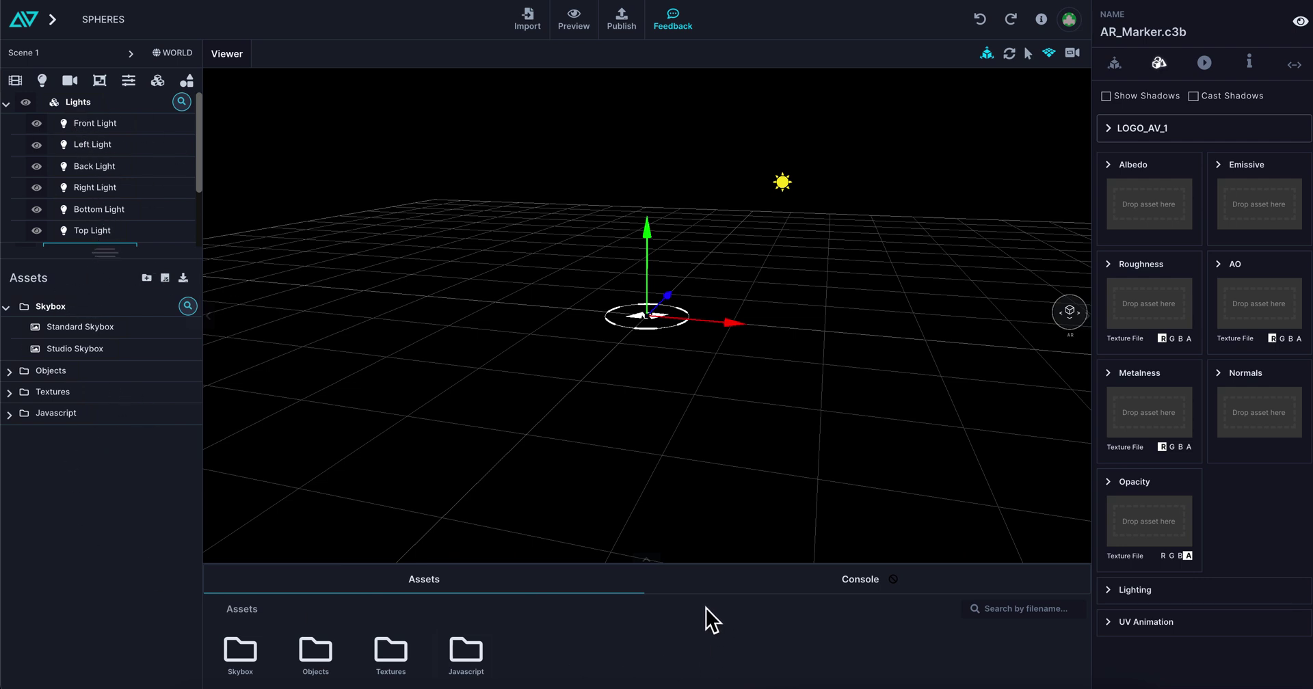
drag(647, 555, 644, 403)
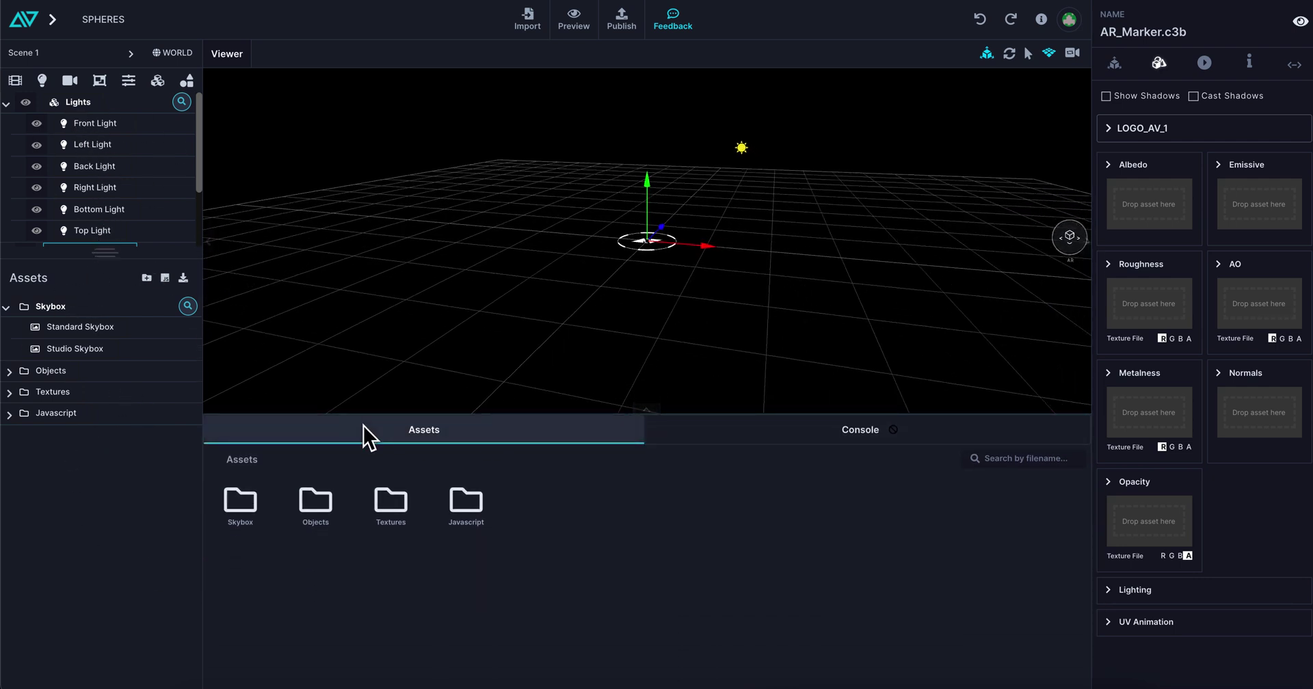
Browse the Skybox, Objects and Textures asset folders, then show the empty Console.
double_click(240, 503)
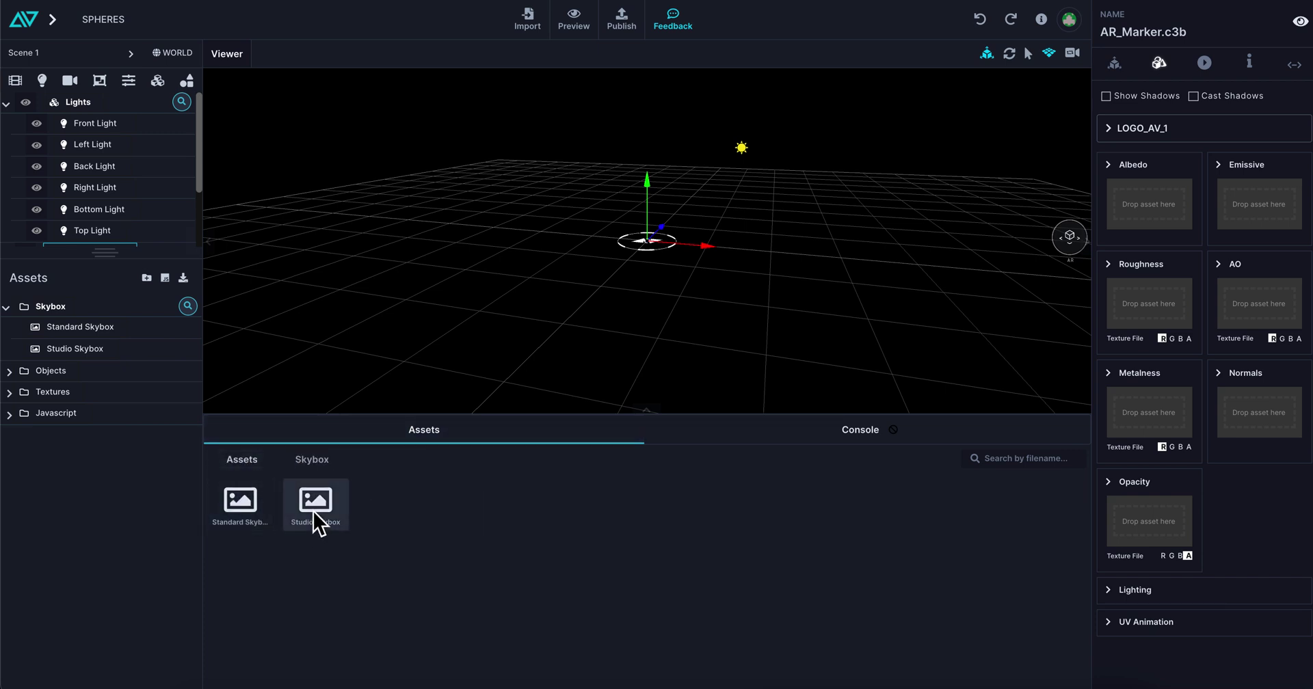
click(42, 372)
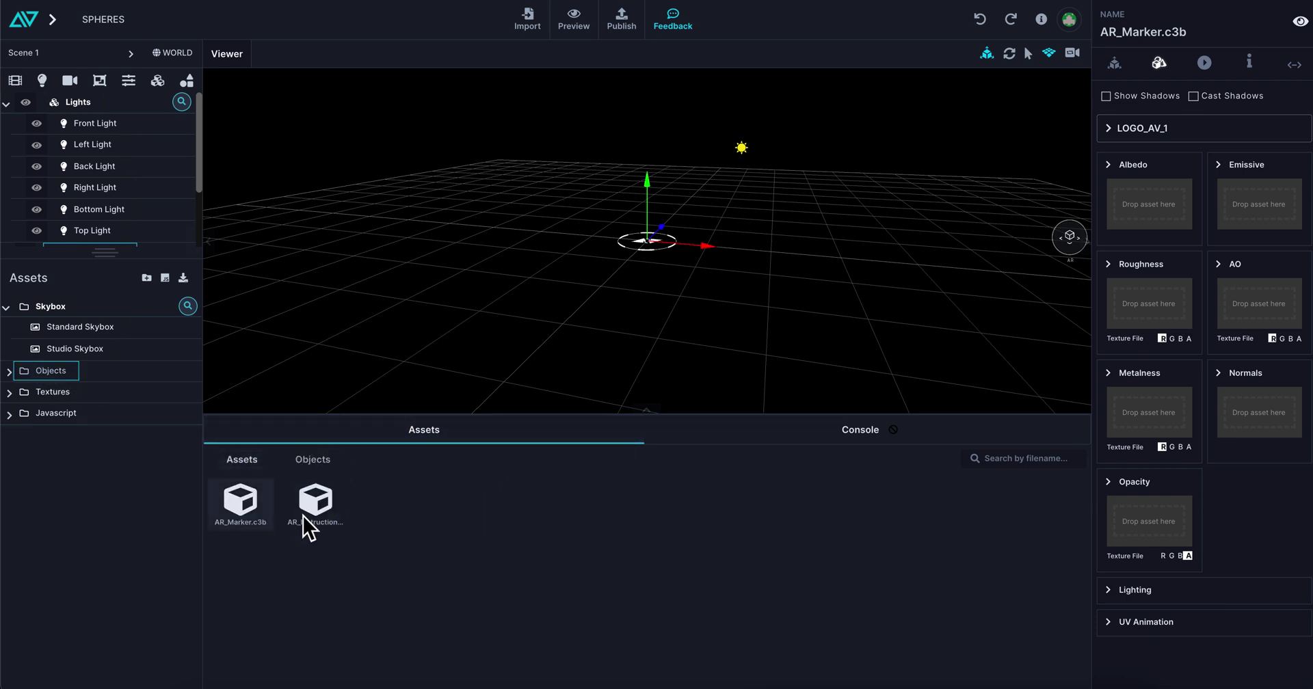
click(41, 392)
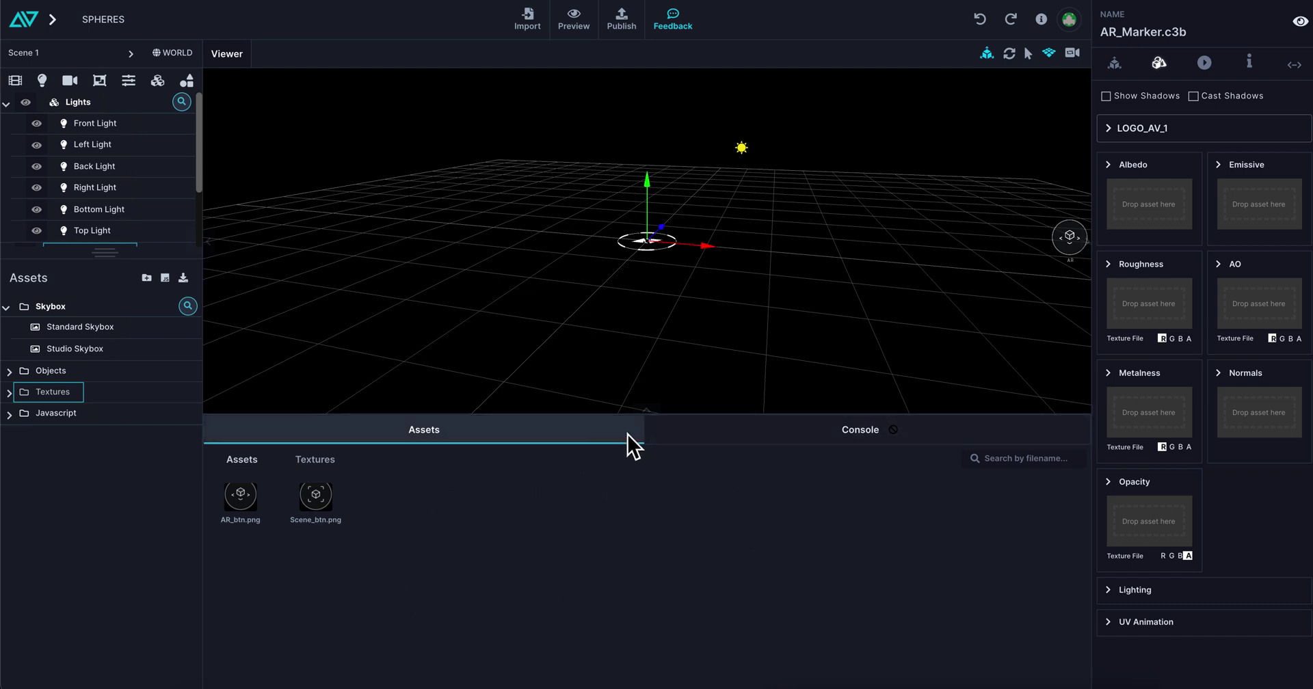
click(778, 429)
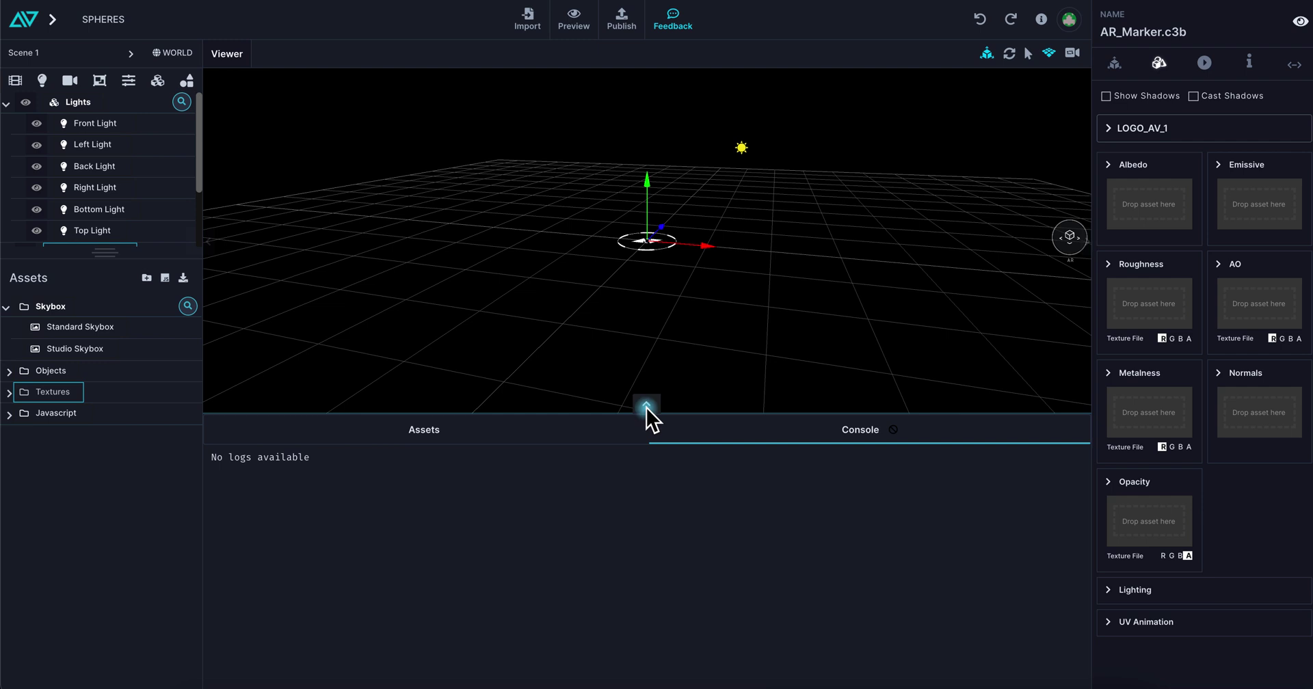
Drag the Viewer/Console divider down to make the 3D viewer larger.
drag(647, 411, 656, 562)
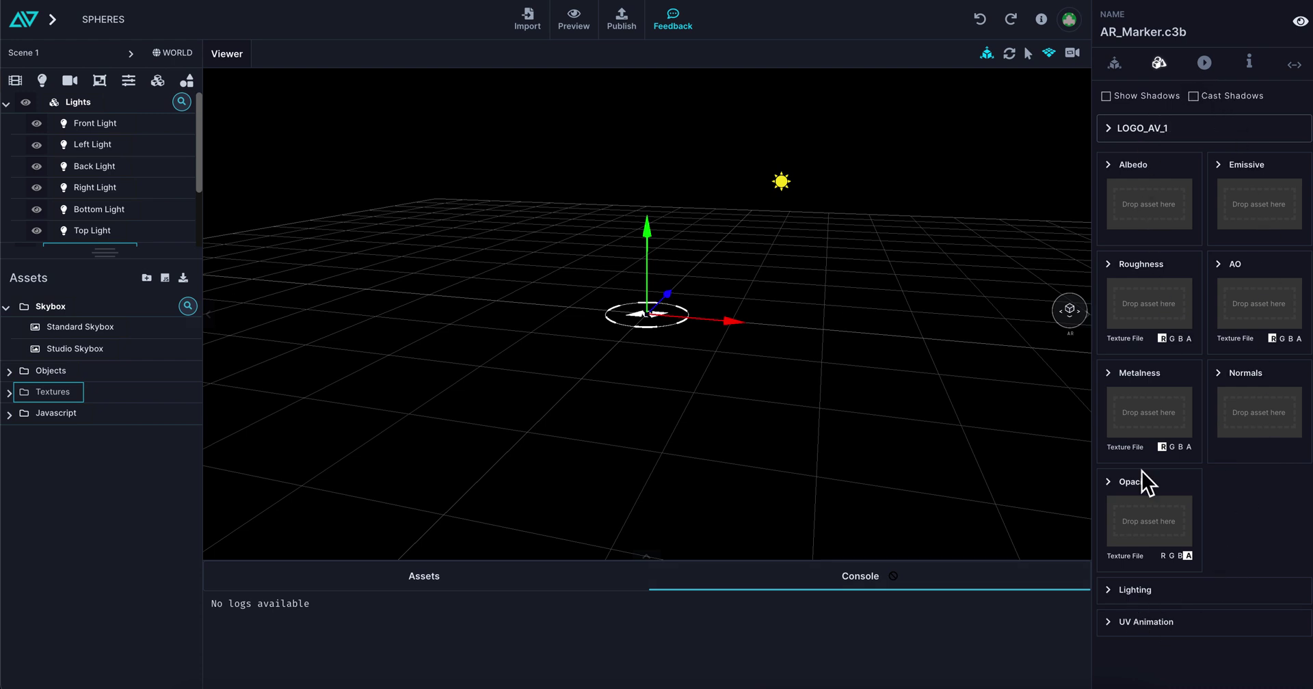
click(1061, 314)
click(784, 183)
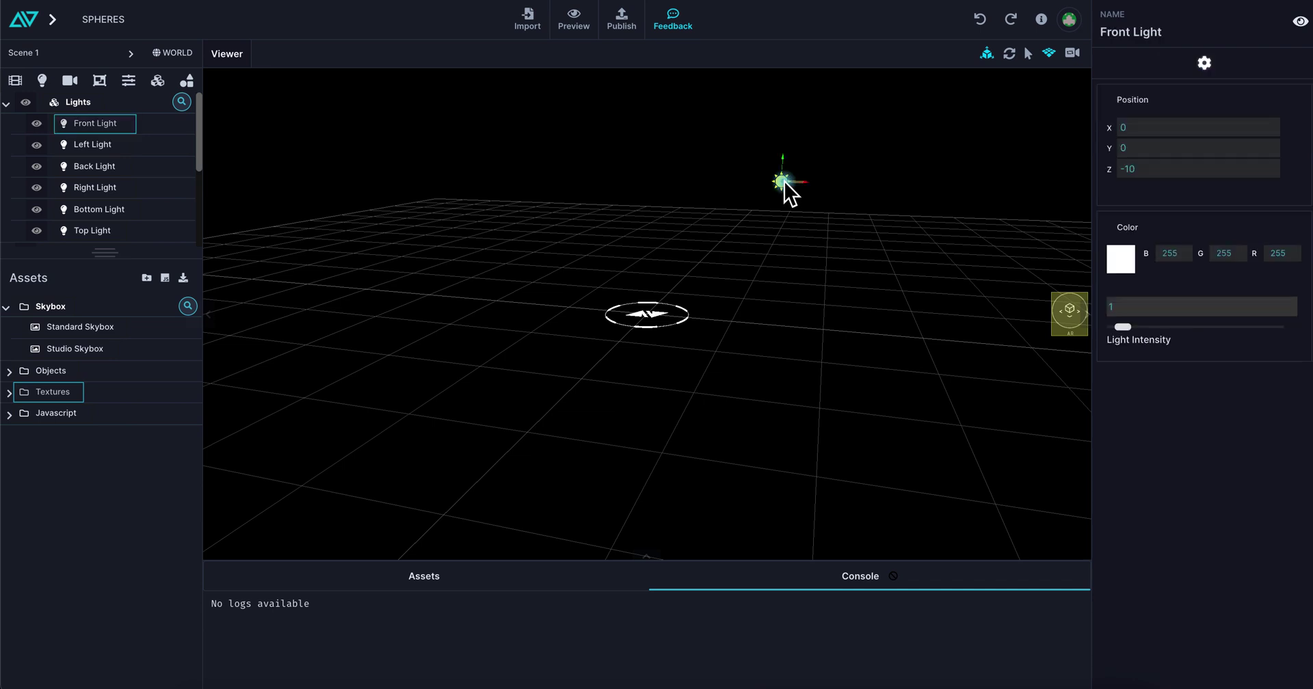
click(657, 317)
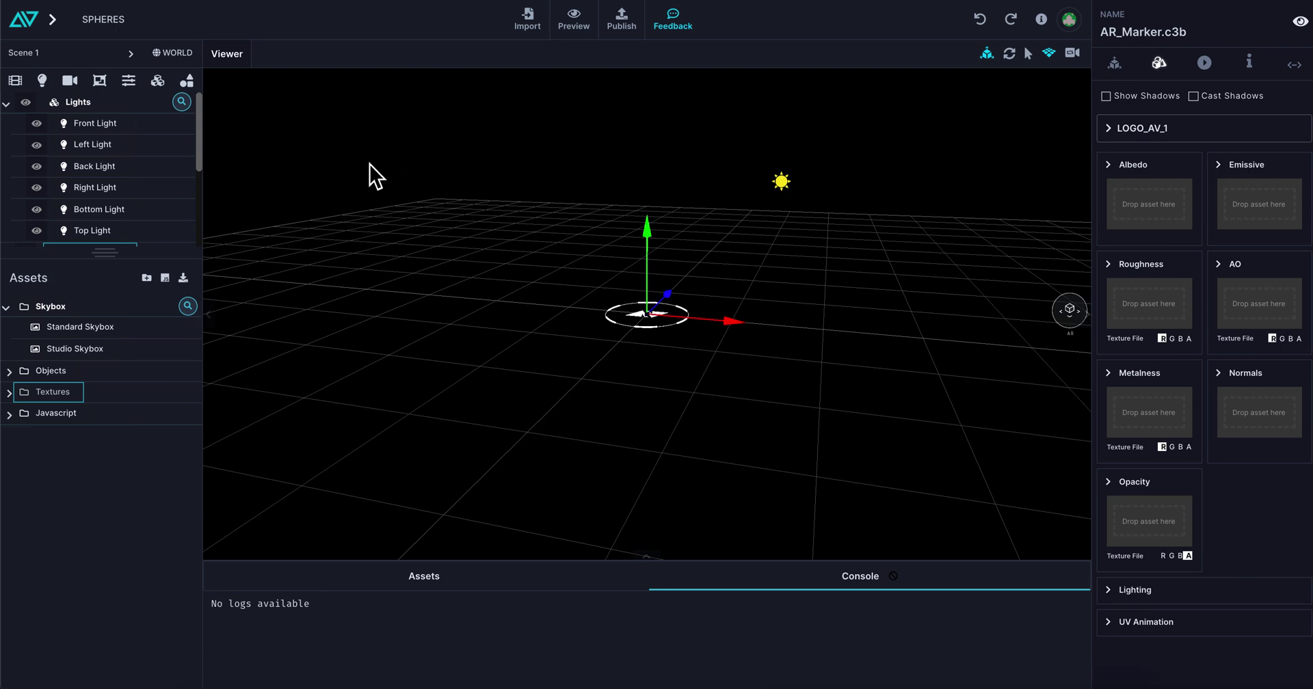
click(1111, 66)
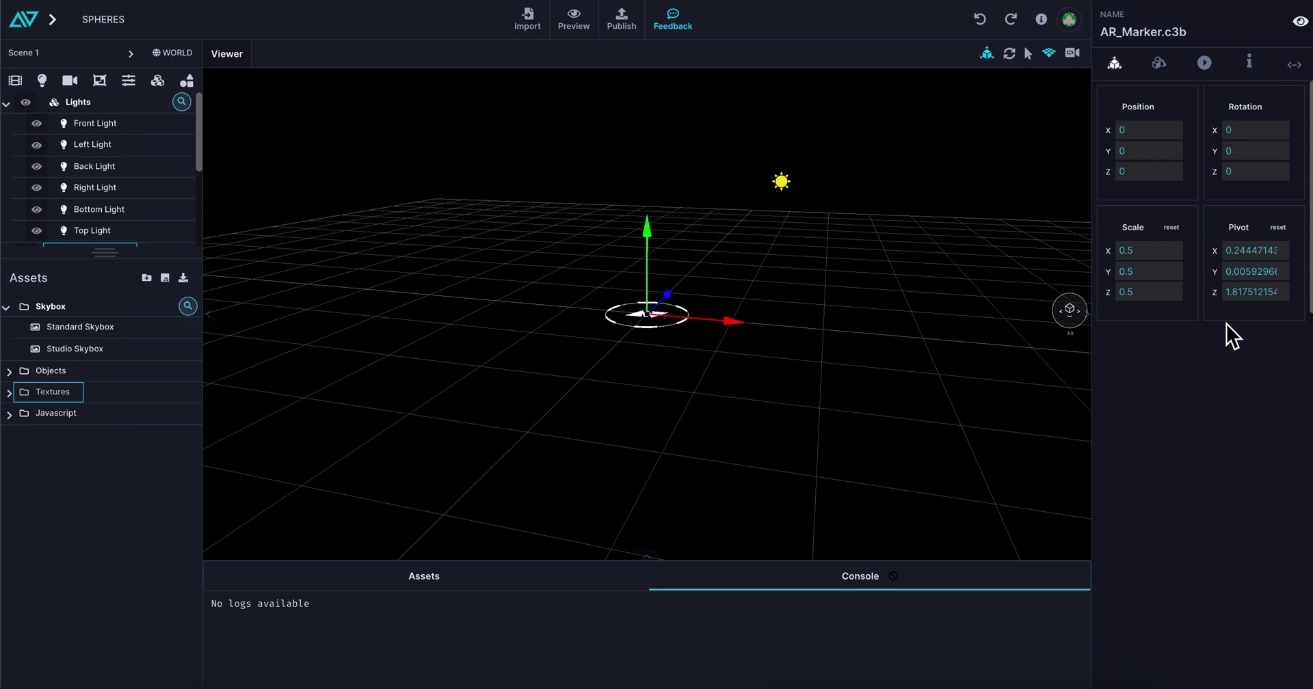
click(1159, 64)
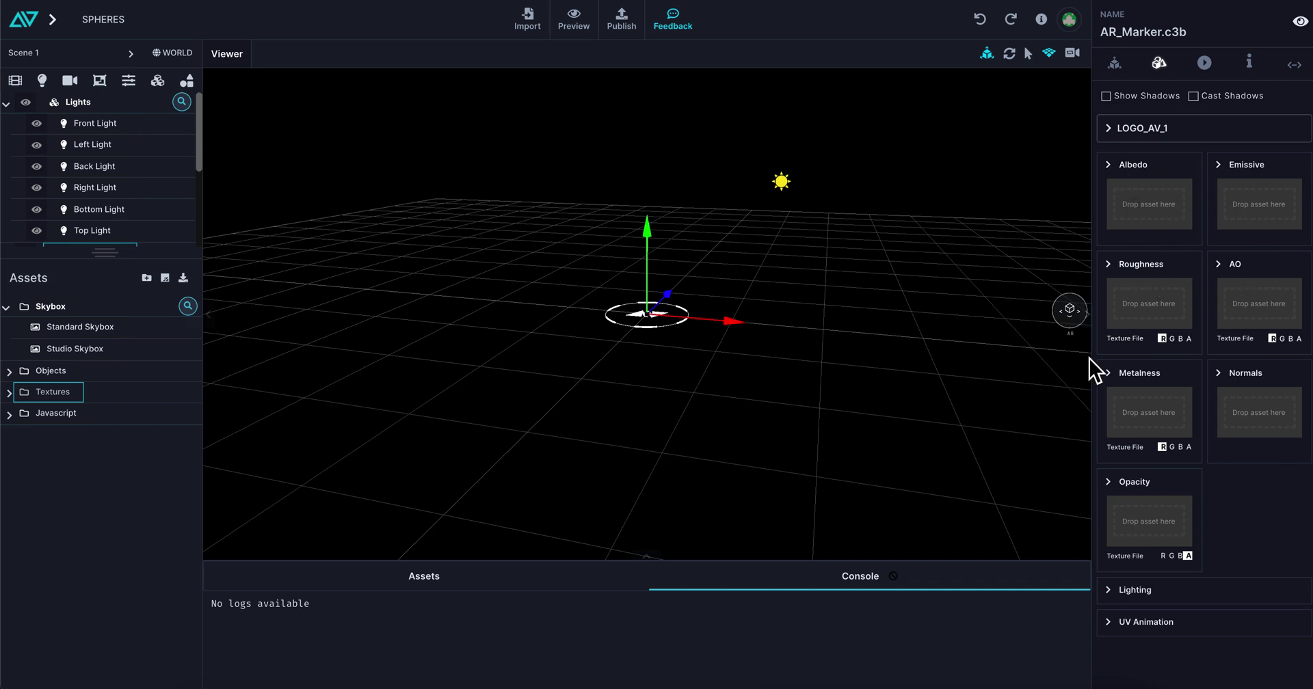
Open the marker's mesh list and toggle the material's PBR shading off and on twice.
click(1108, 128)
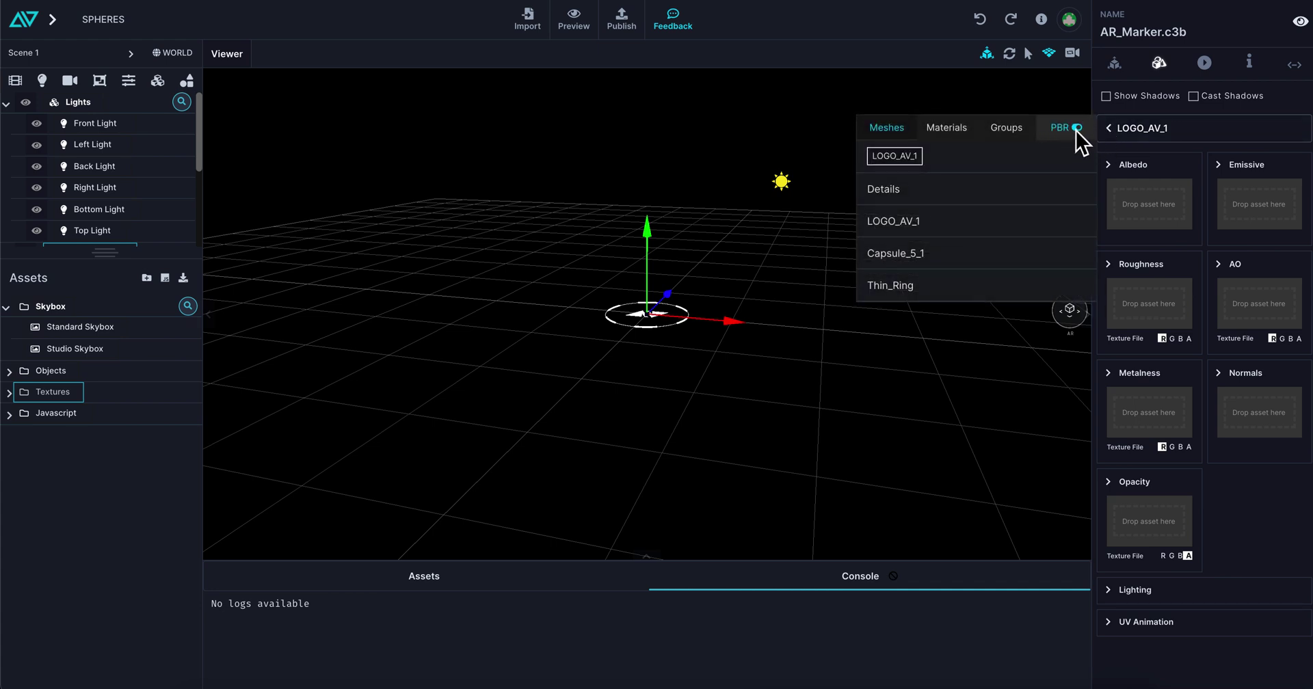
click(1077, 128)
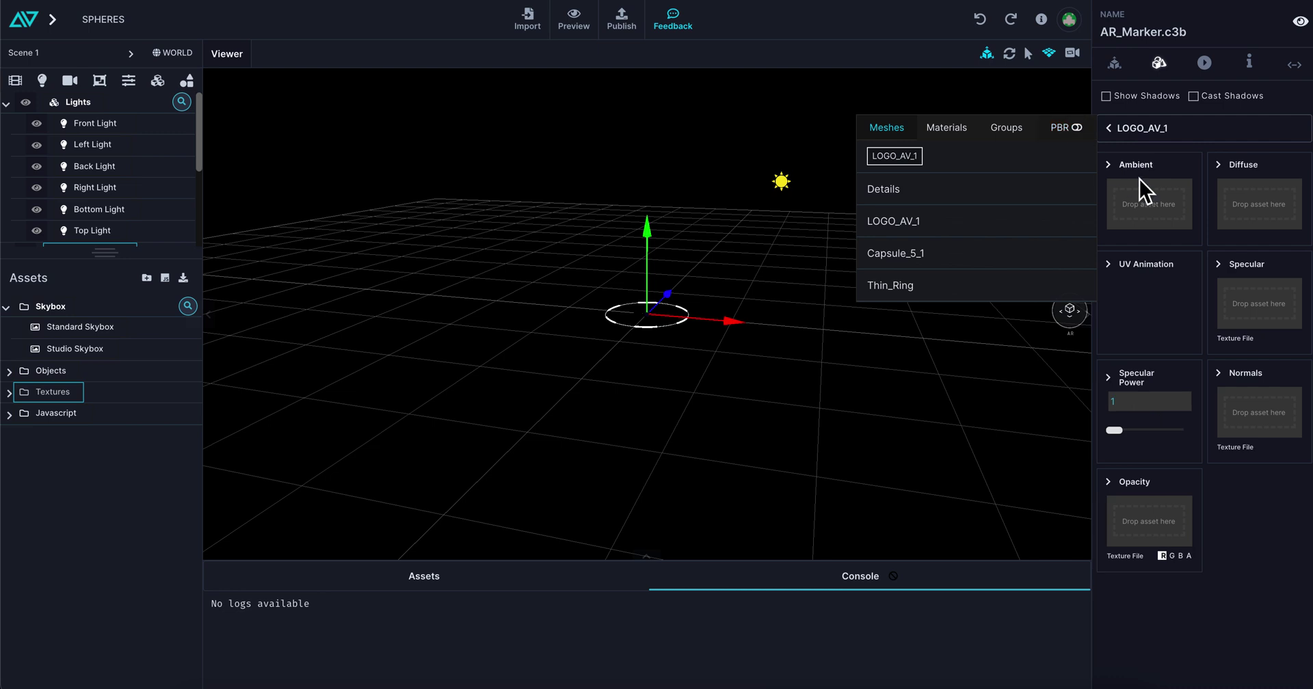
click(1076, 128)
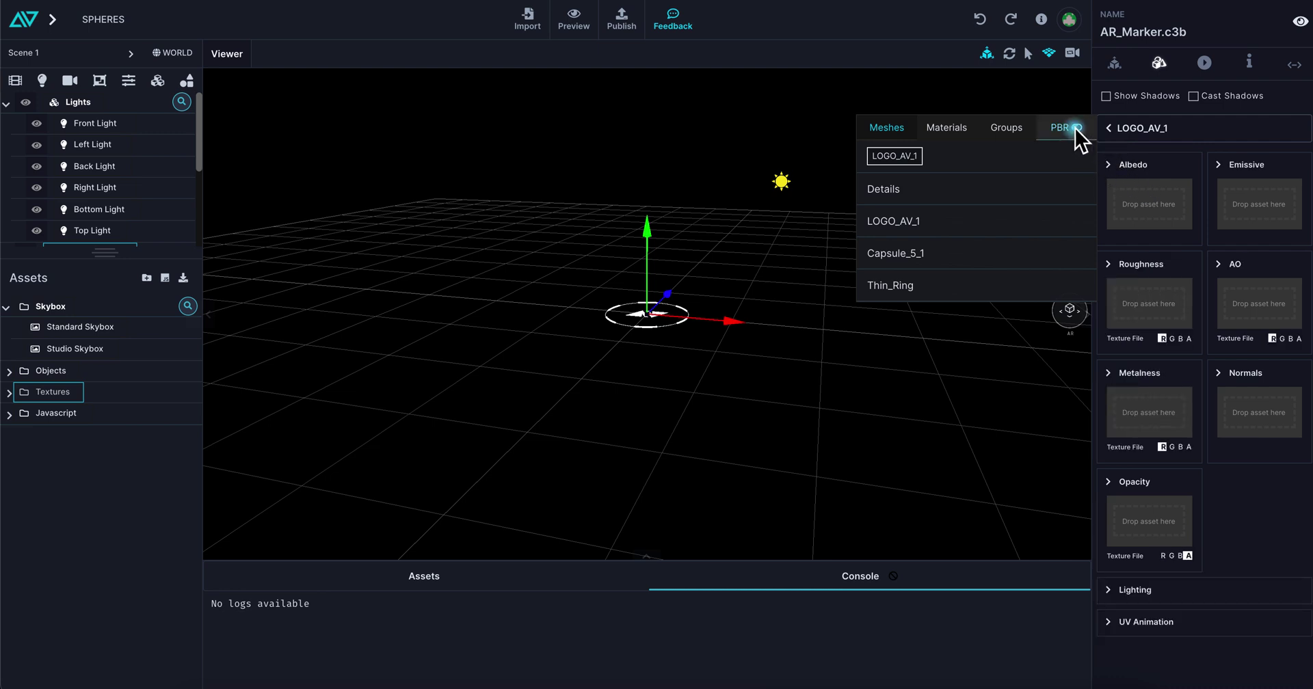
click(1077, 128)
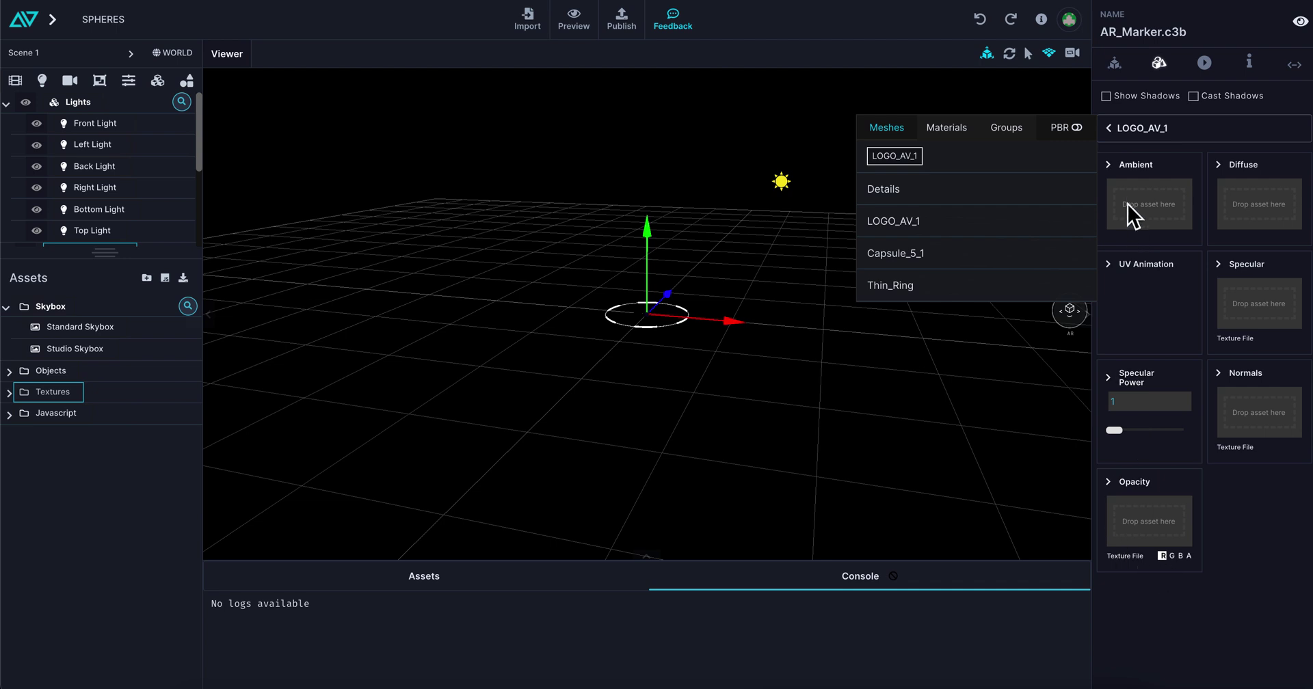
click(1076, 128)
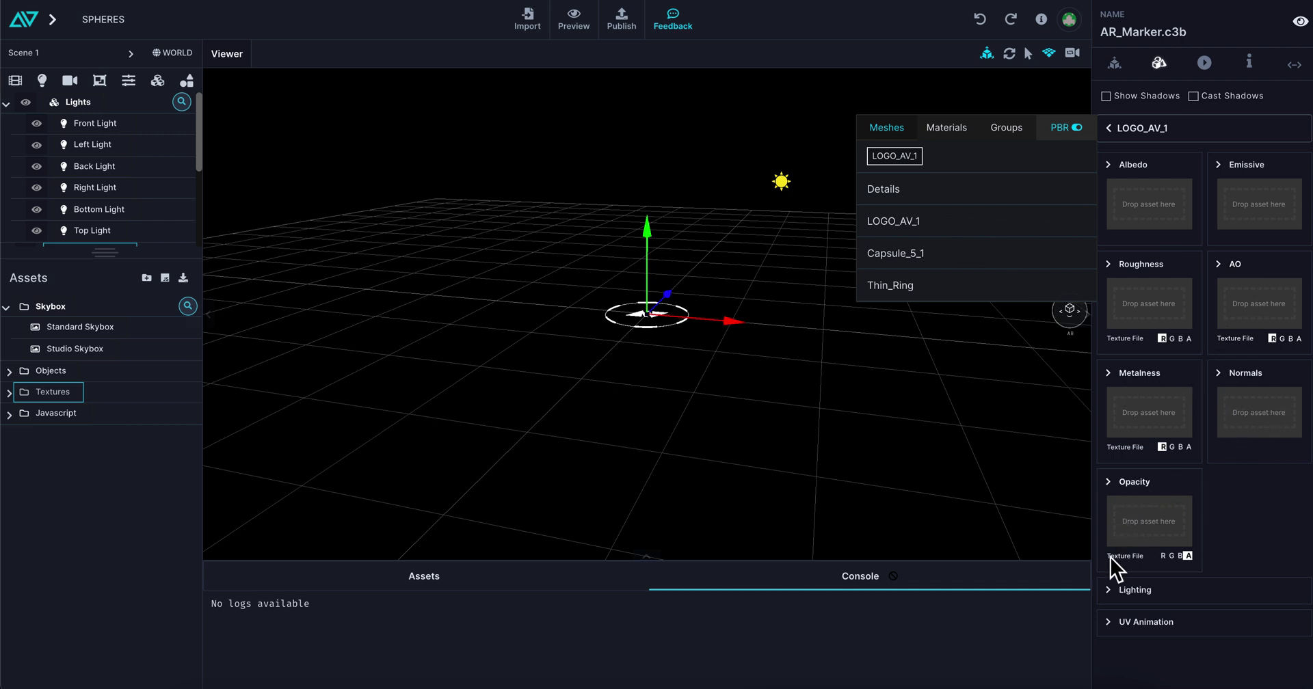
Expand the material's Lighting and UV Animation sections and scroll through the texture slots.
click(1109, 591)
scroll(1176, 490, down, 2)
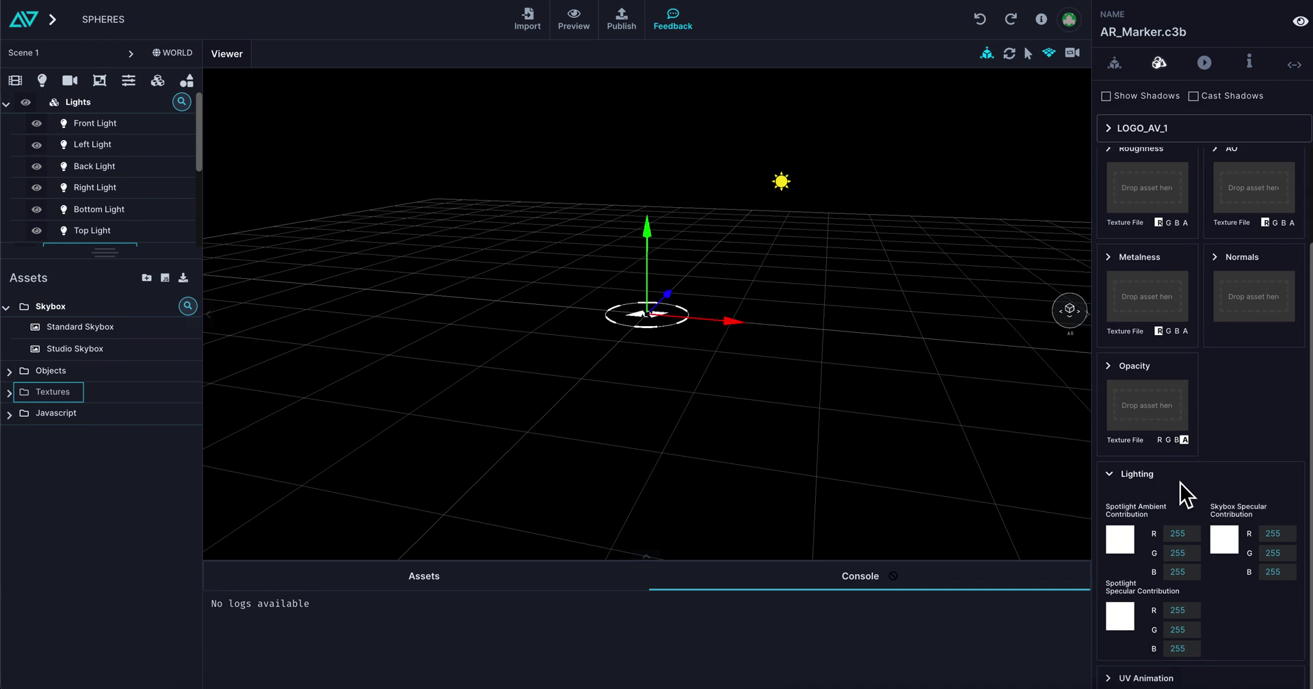
click(1109, 679)
scroll(1117, 542, down, 1)
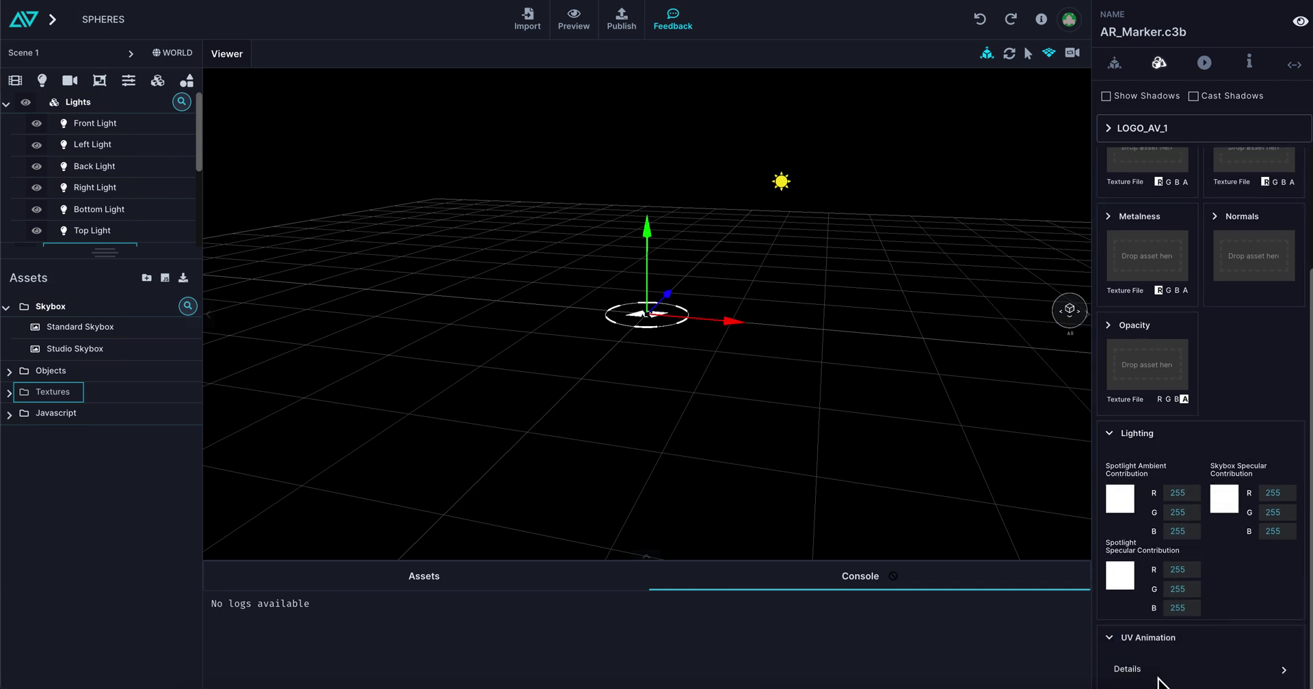
scroll(1201, 376, up, 3)
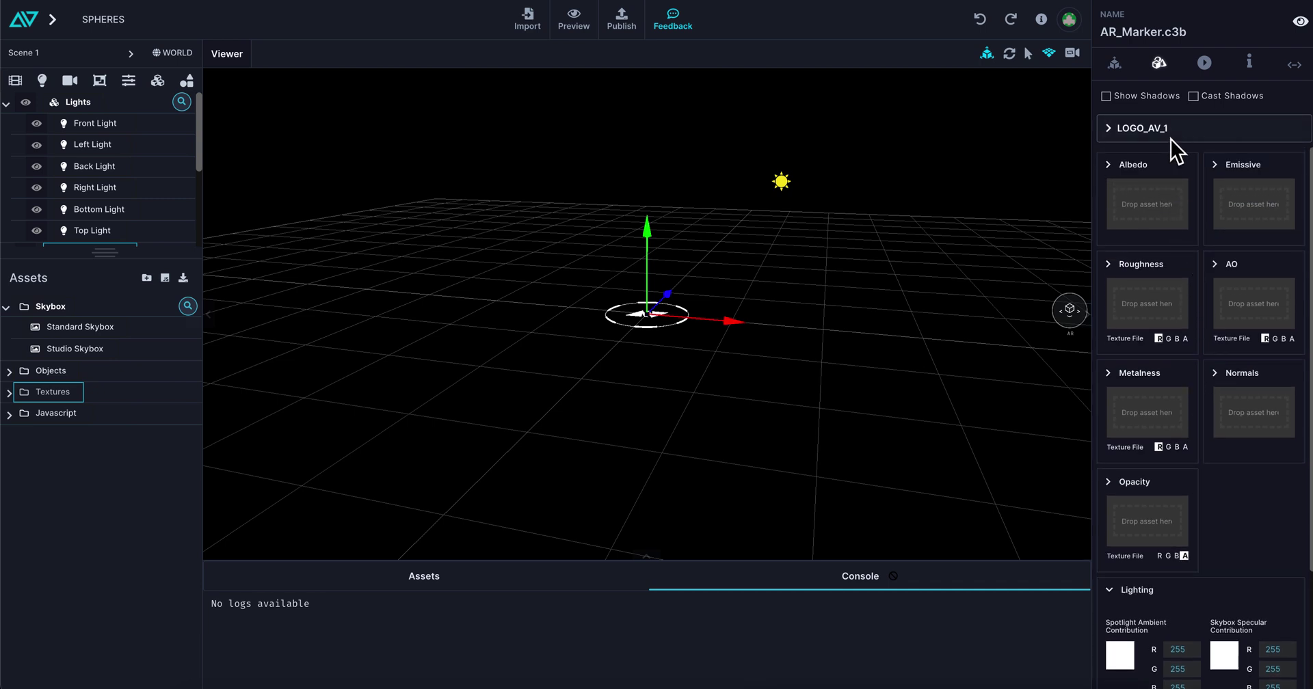
Check the AR marker's animations and file info (62.93 KB, 2,484 triangles, 1,390 vertices, 3 meshes).
click(1205, 65)
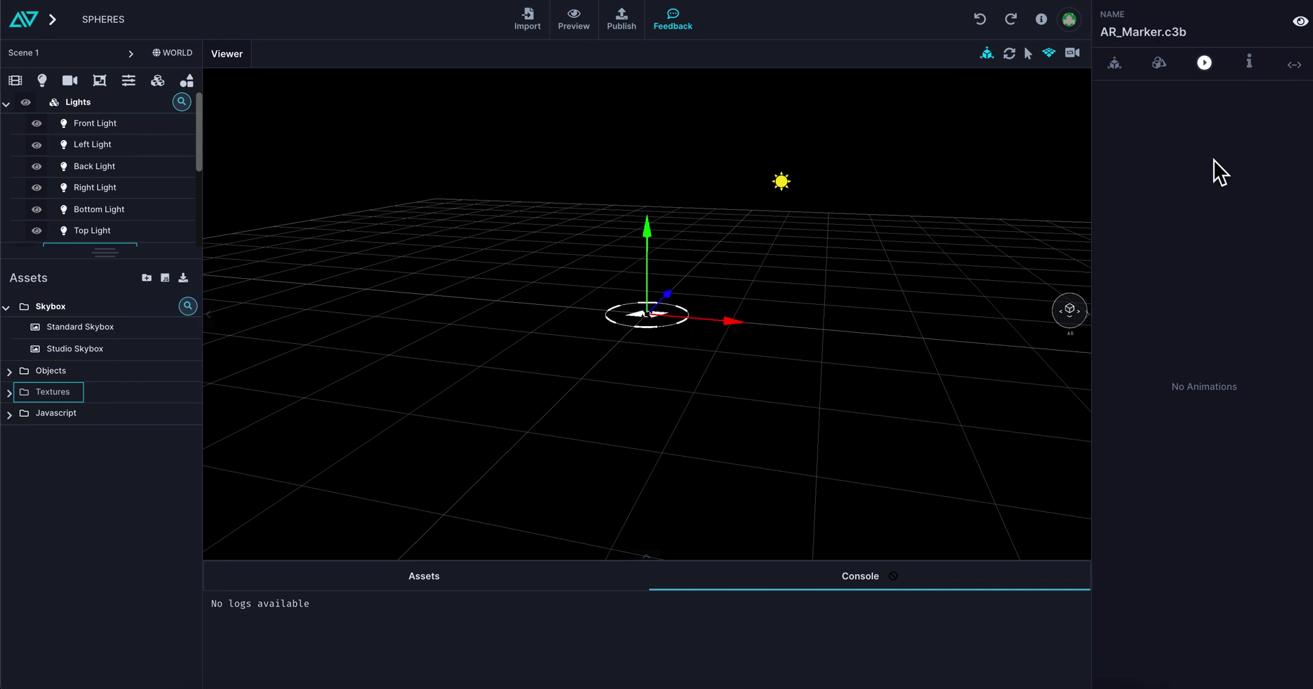
click(1249, 64)
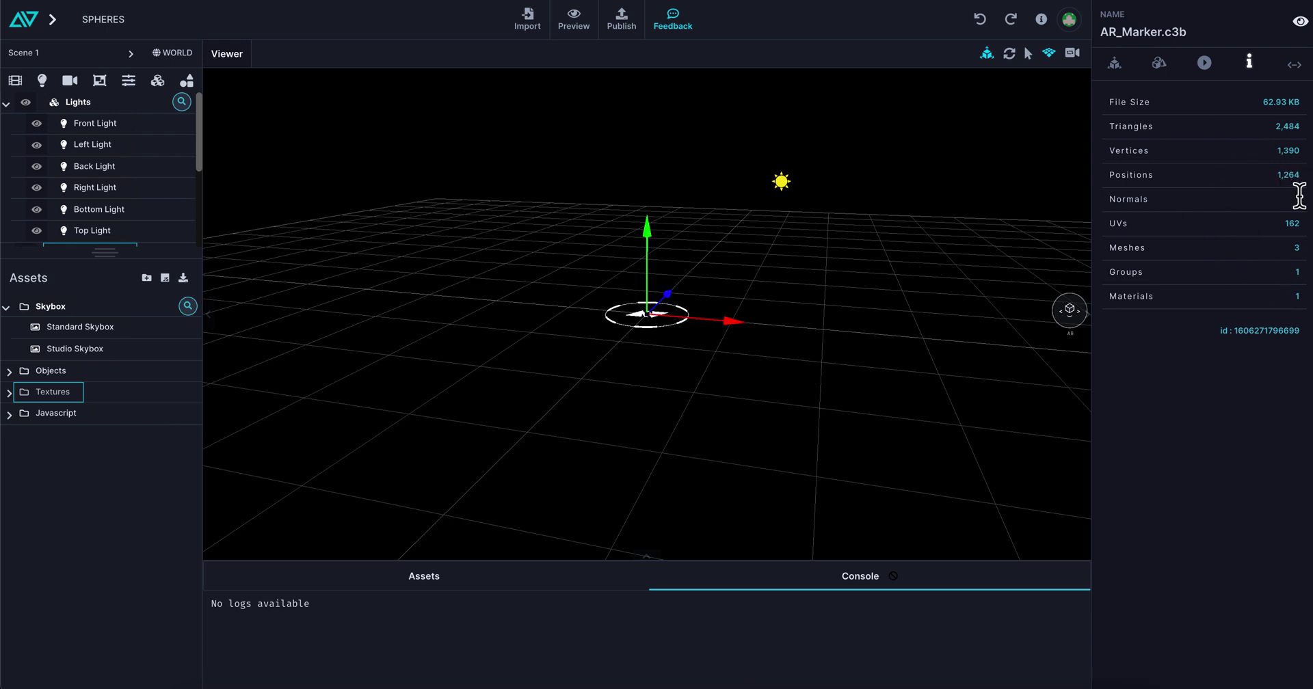
double_click(1242, 336)
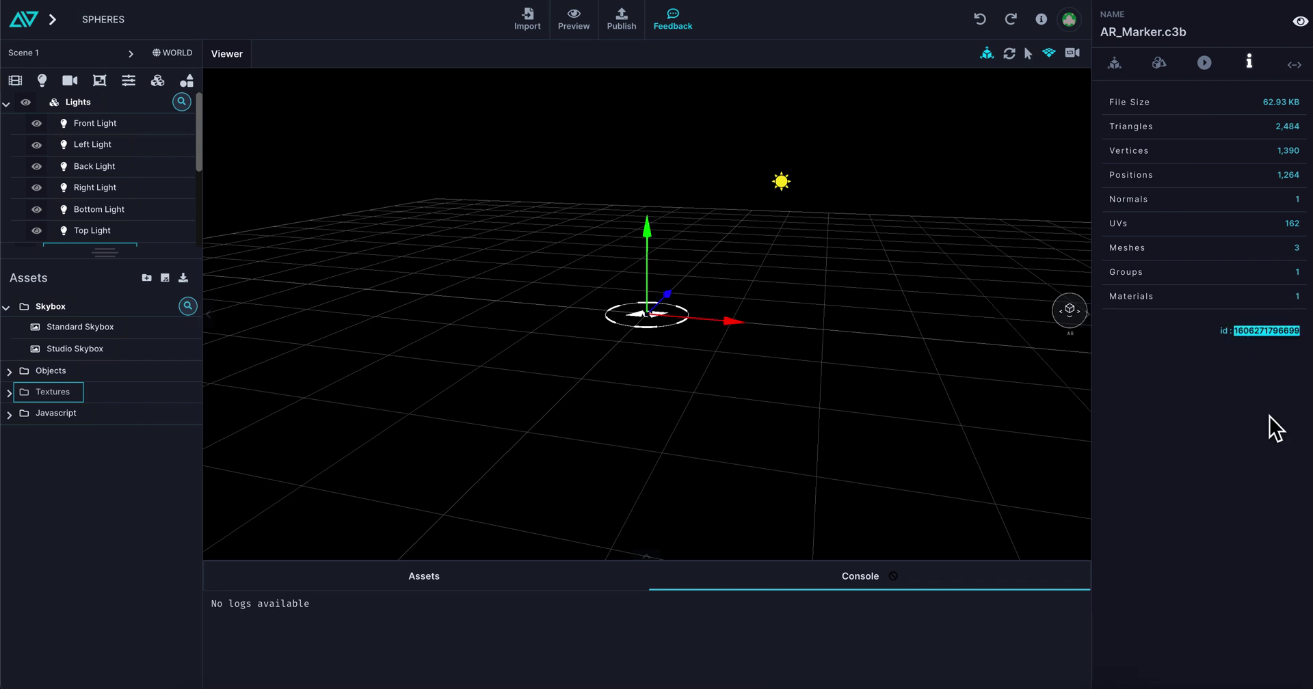
click(1067, 313)
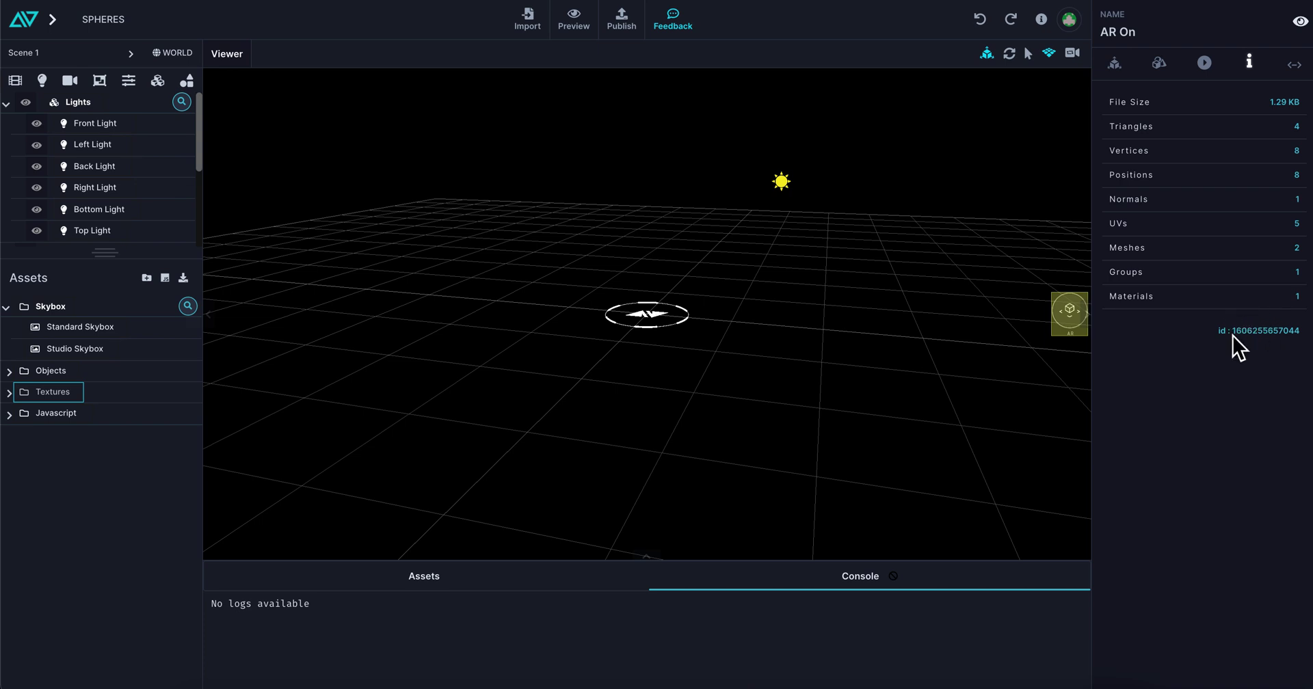
click(658, 319)
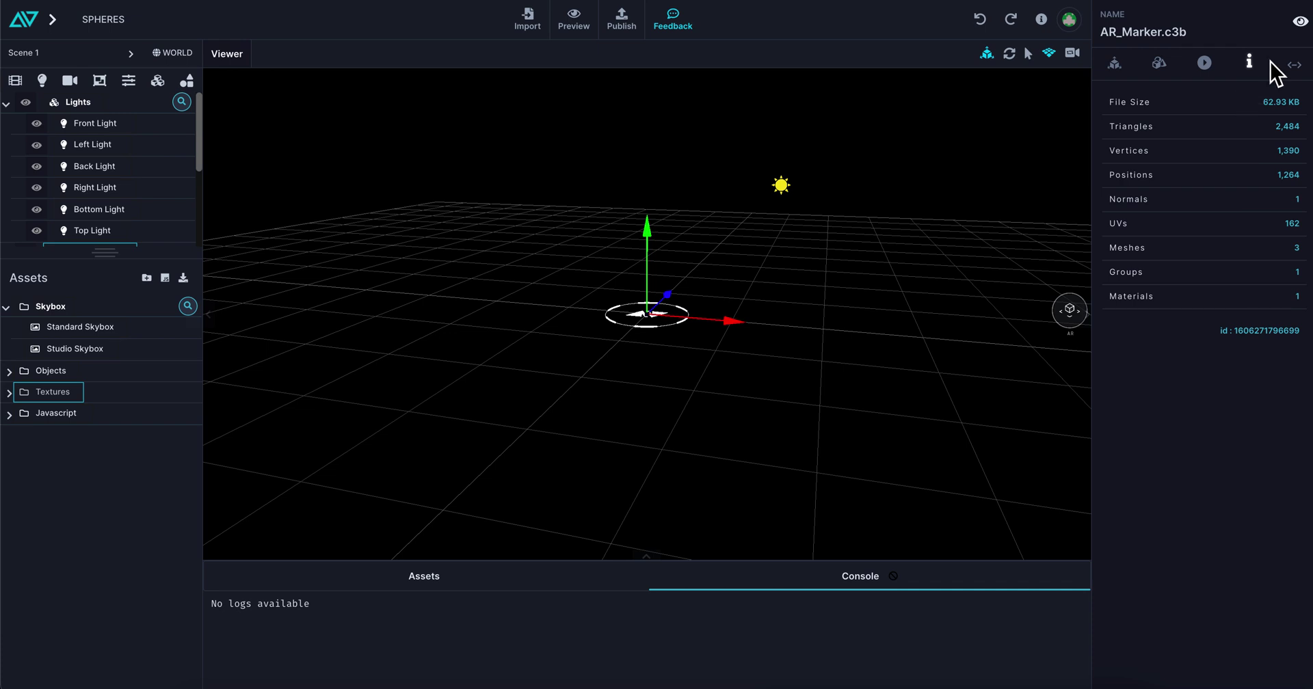
Inspect AR On's script and configuration, then view the account page's Admin plan details.
click(1295, 67)
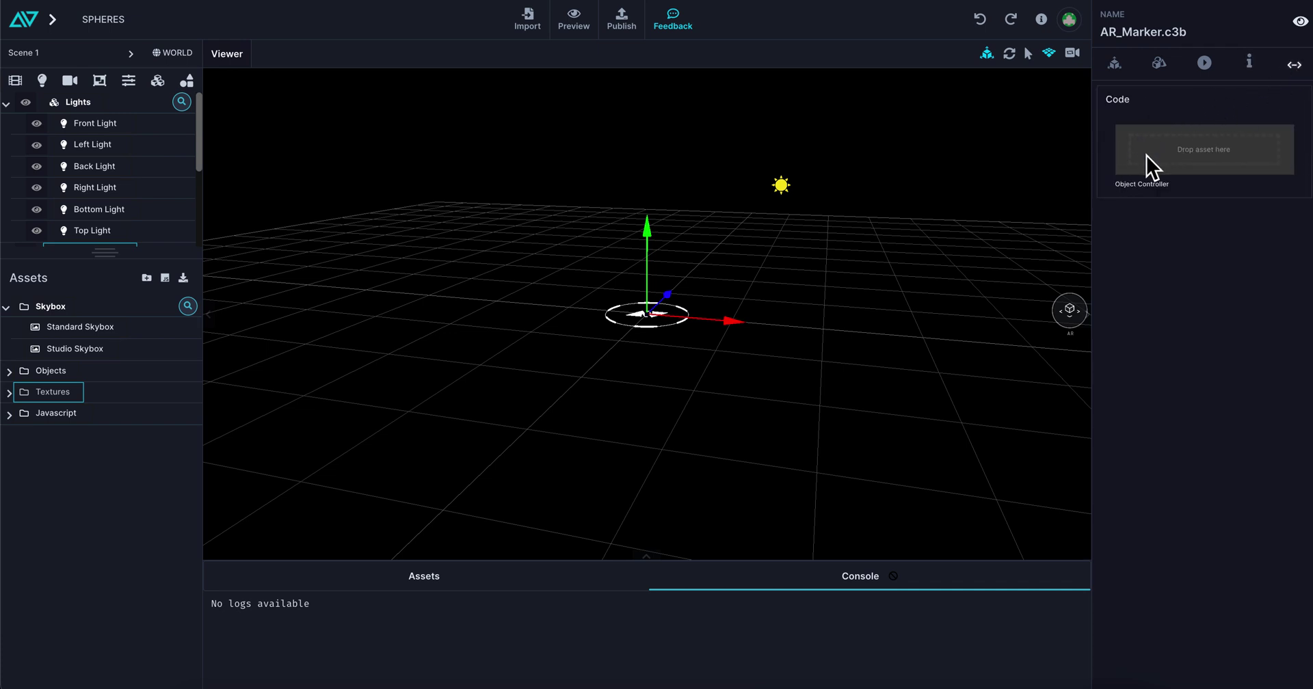
click(1065, 312)
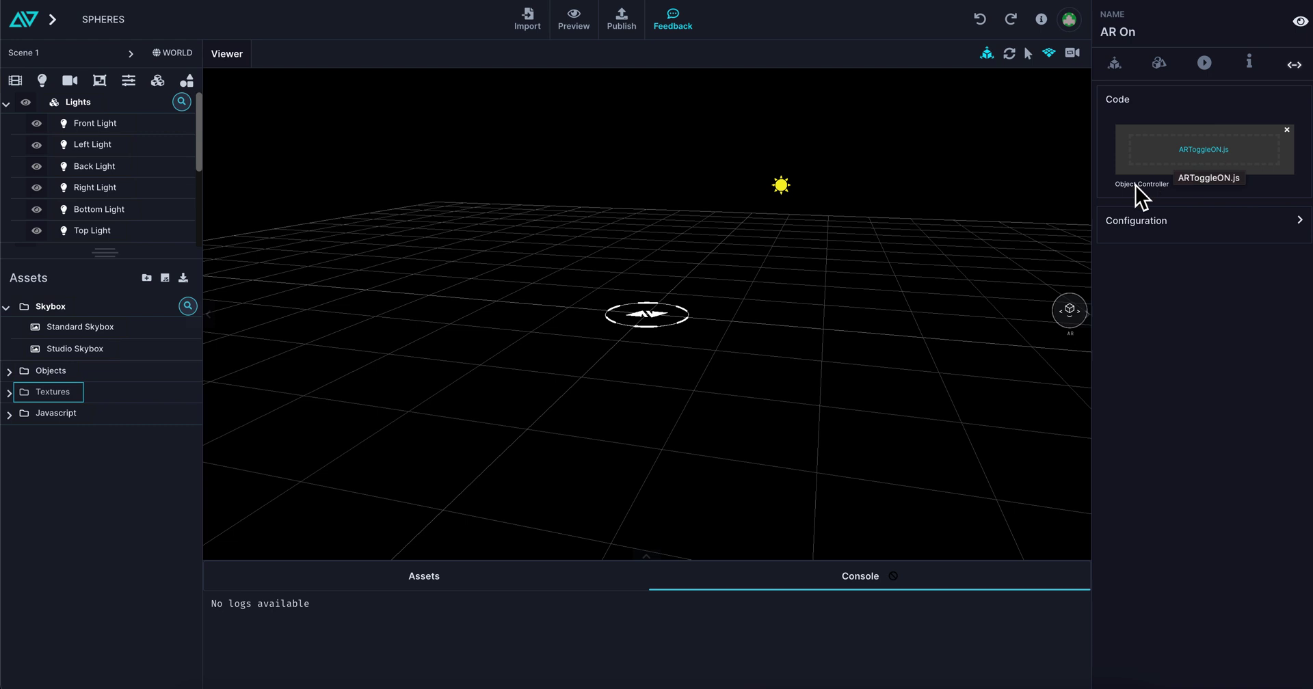
click(1164, 231)
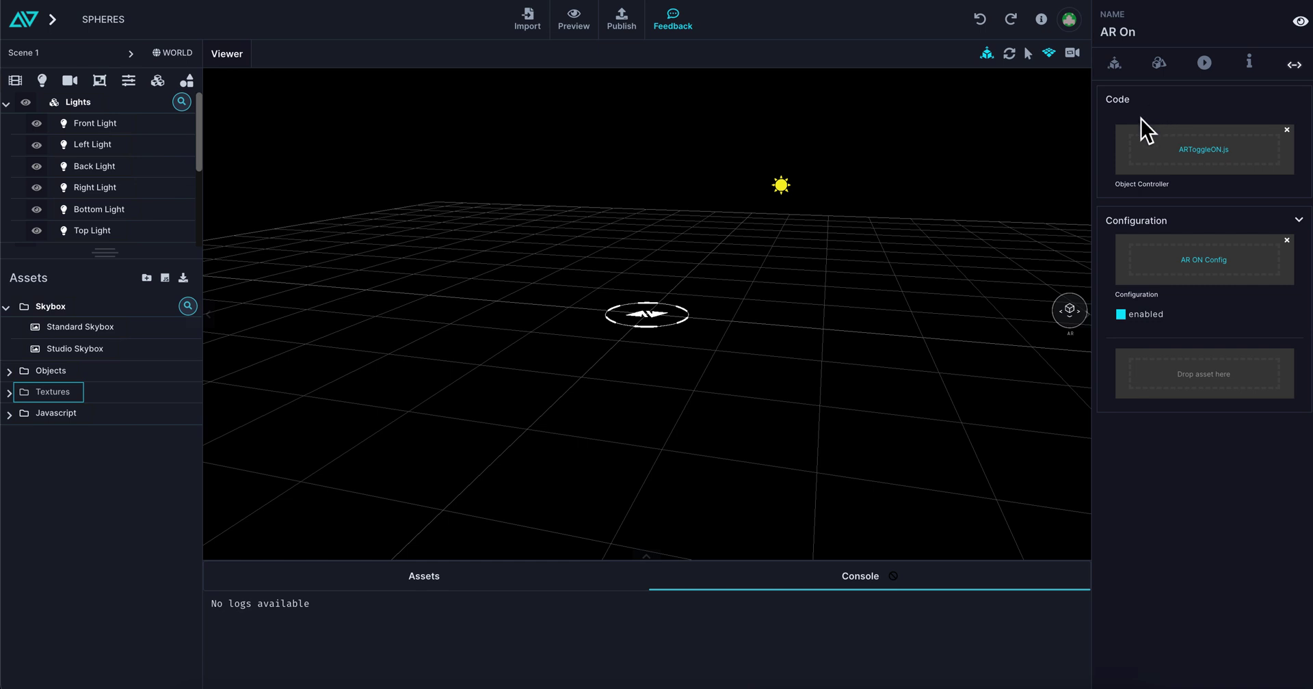
click(1069, 19)
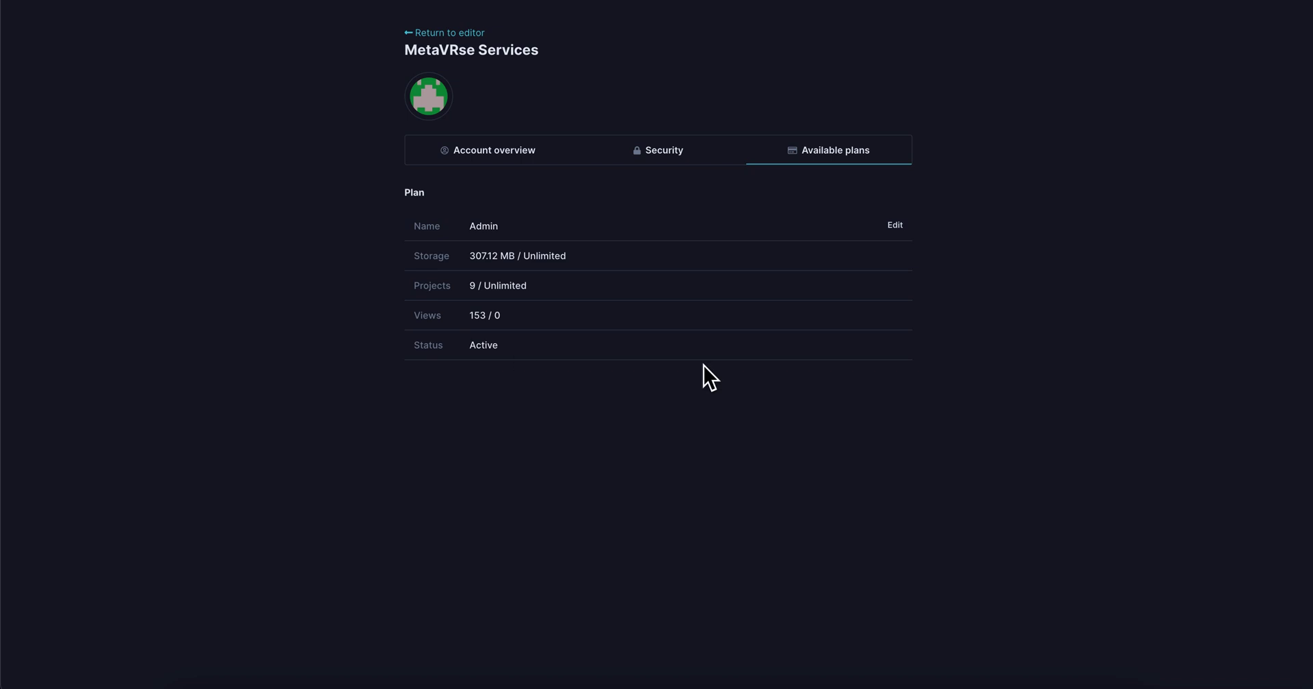
Browse the Professional, Enterprise and Creator plan cards, then go back to Account overview.
click(896, 227)
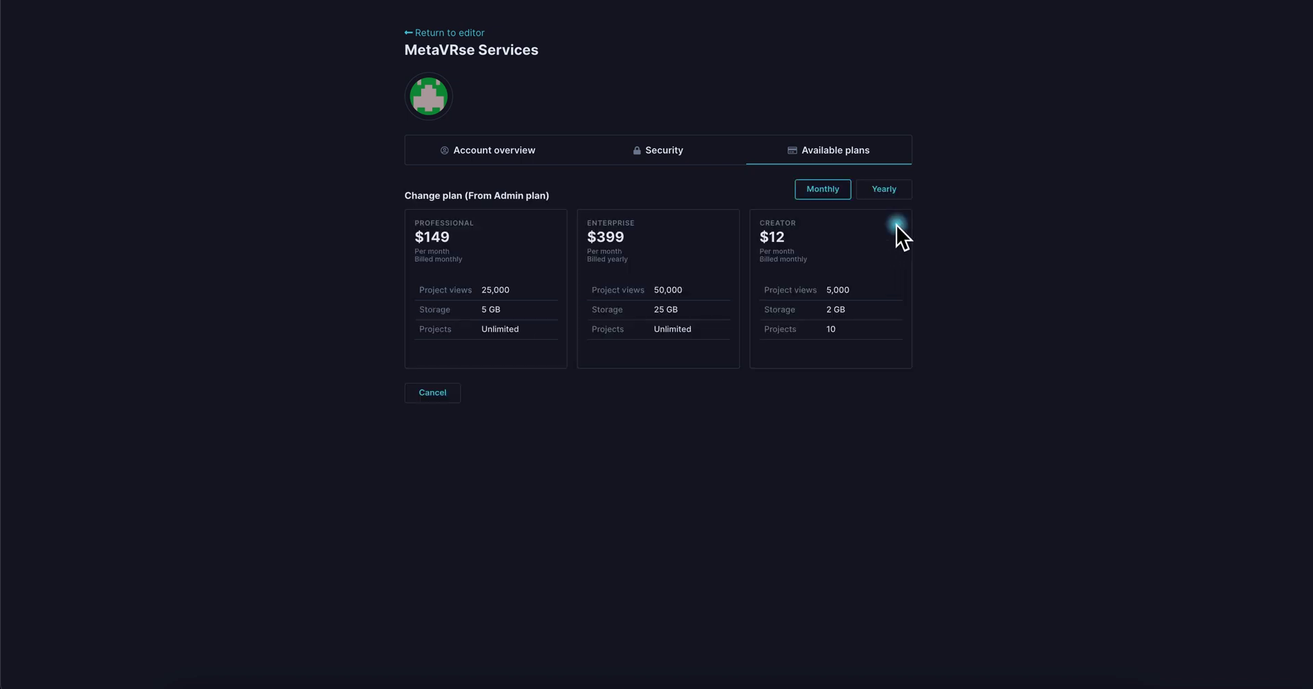
click(486, 153)
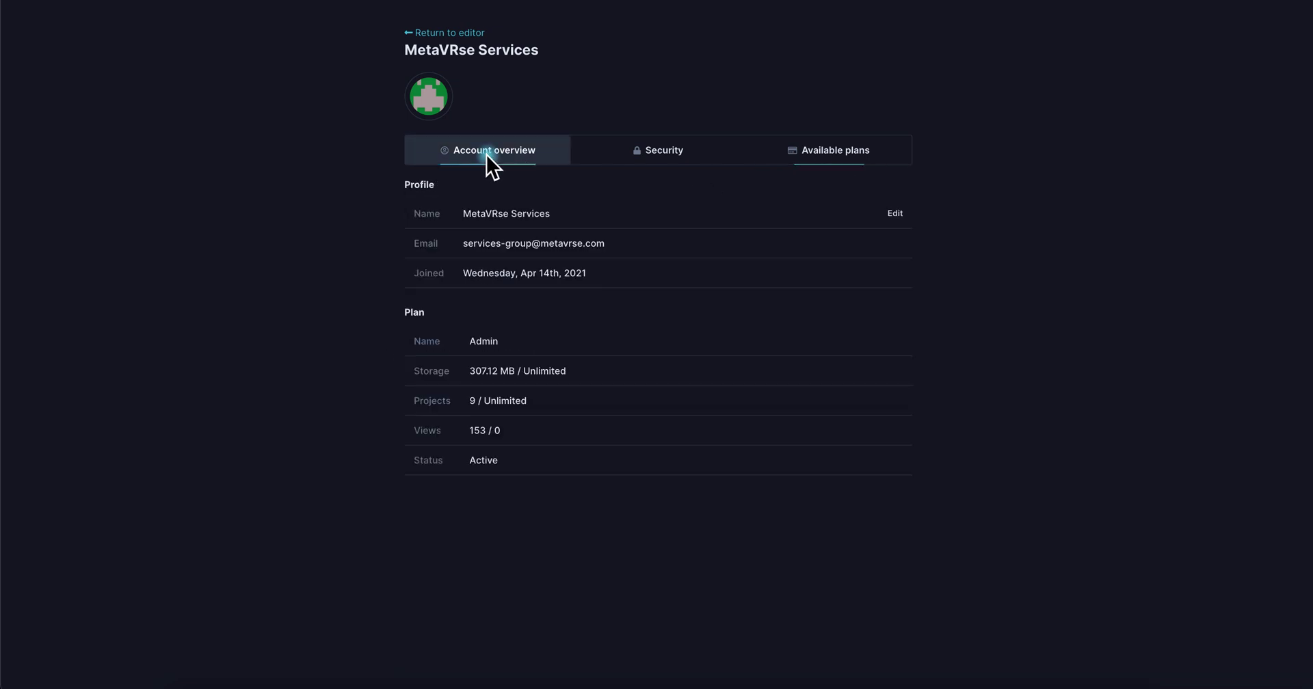
click(432, 32)
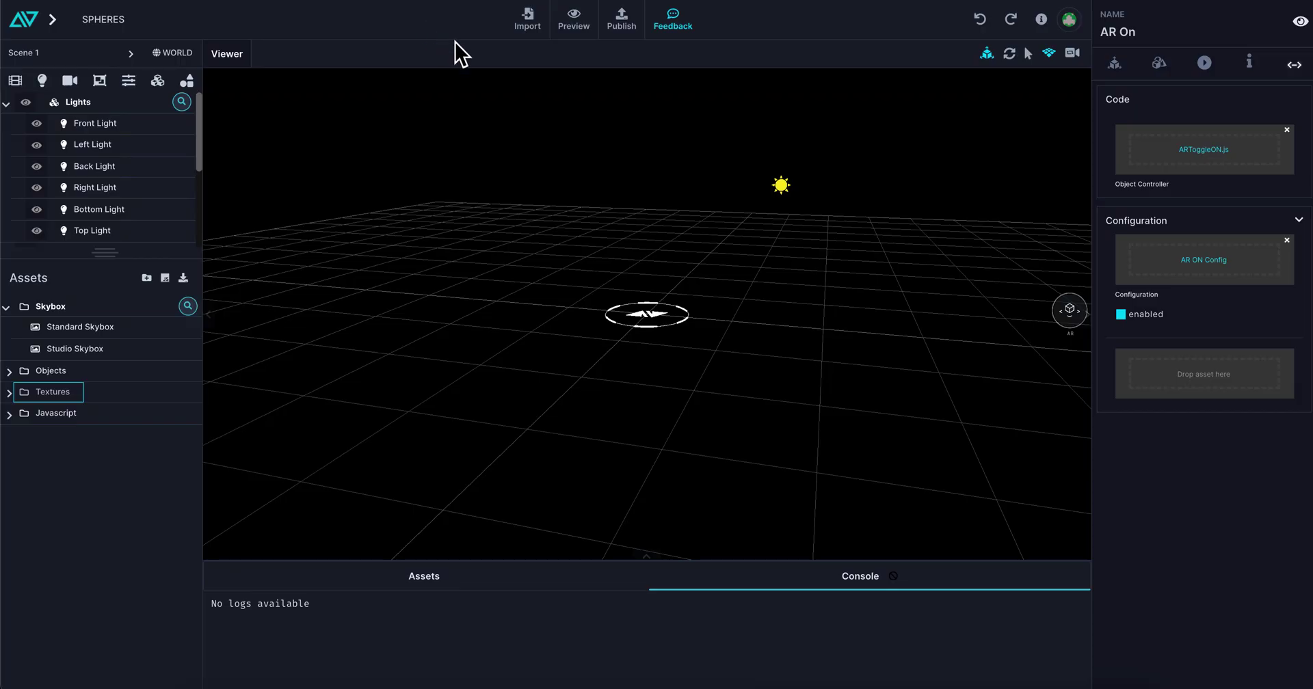
click(1041, 21)
mouse_move(1157, 64)
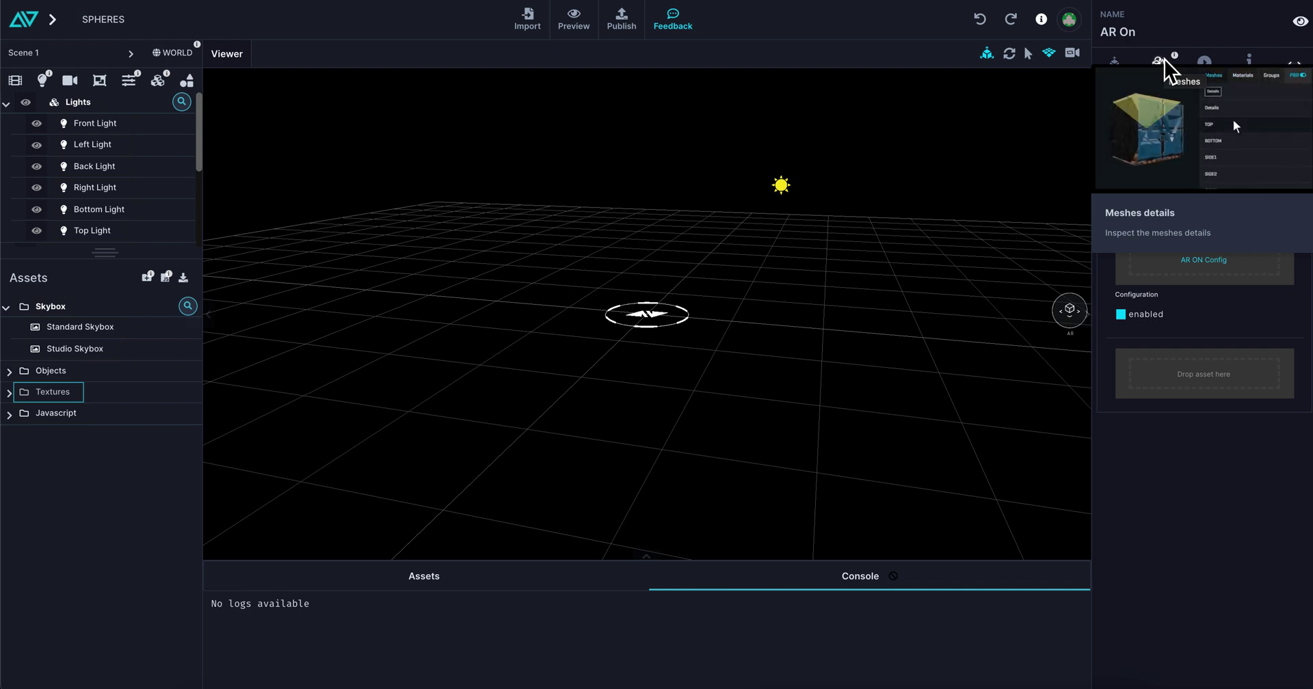
mouse_move(179, 51)
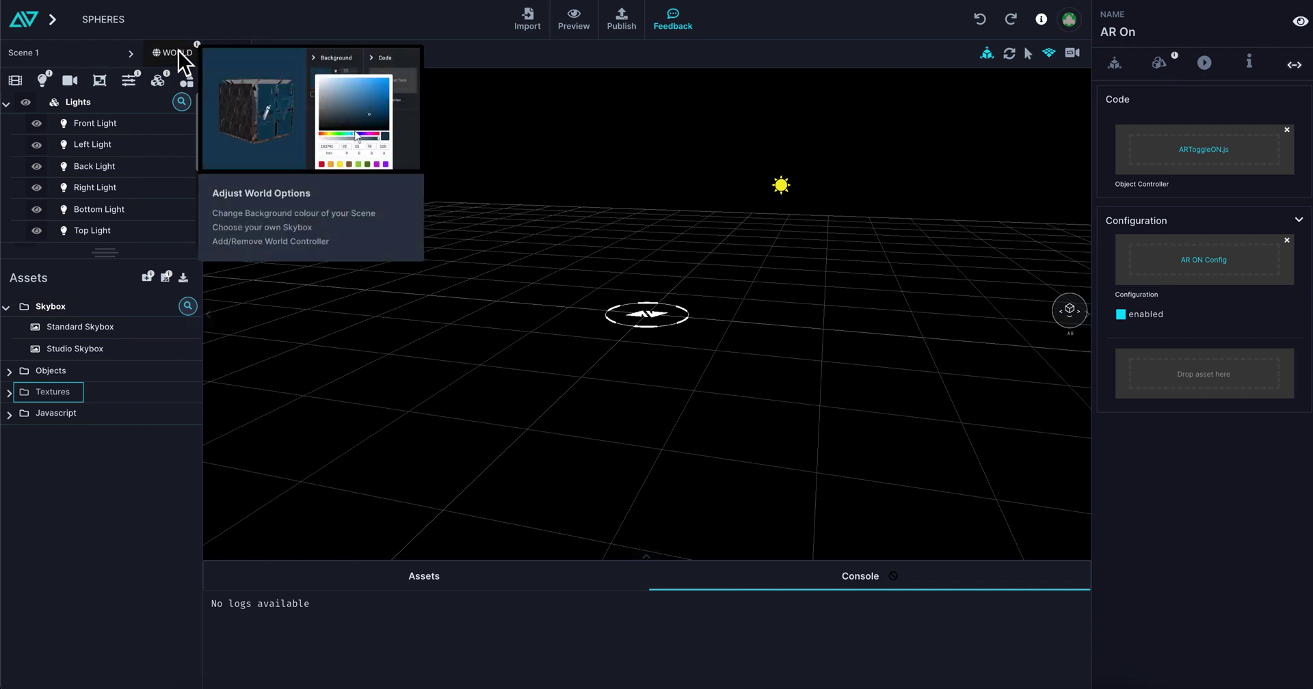
mouse_move(155, 76)
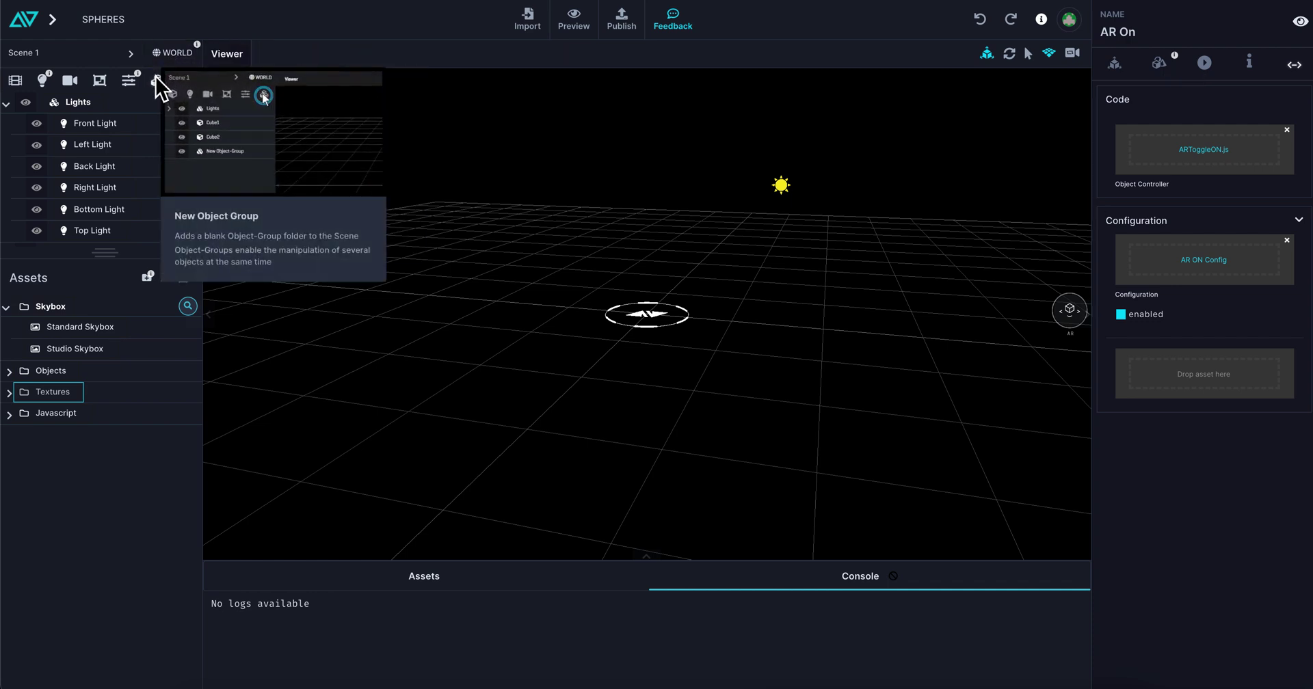
mouse_move(164, 283)
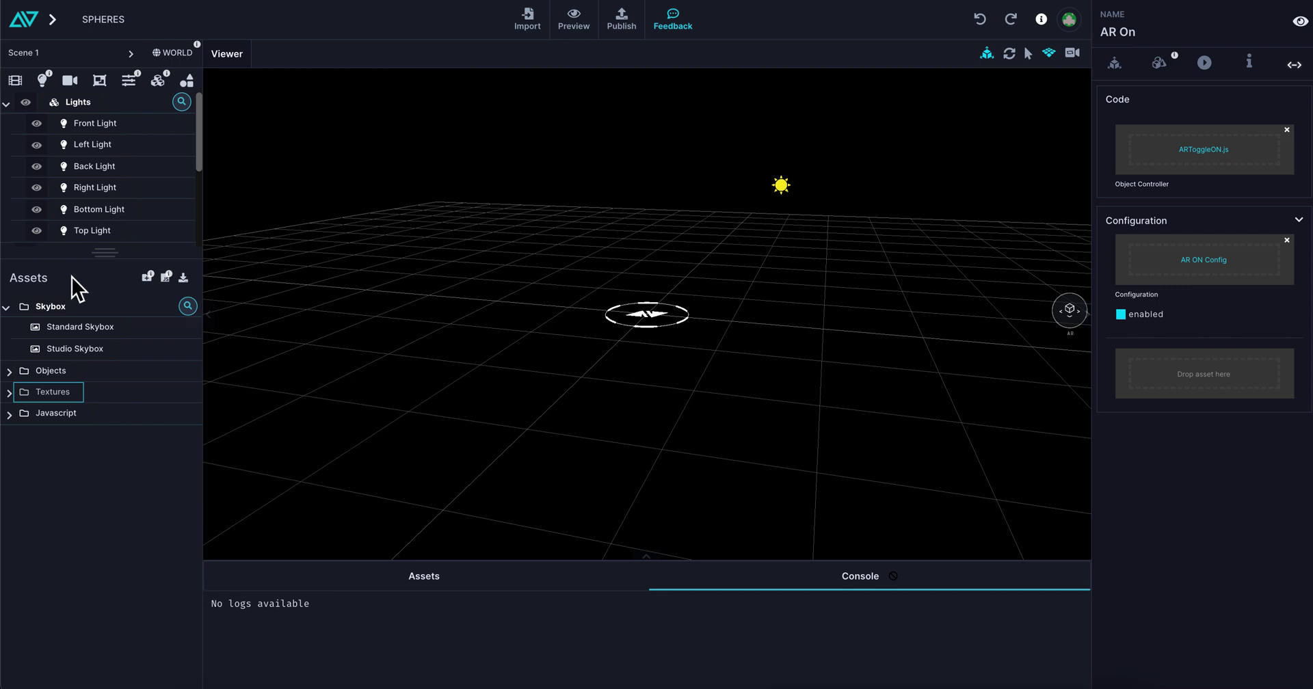
click(1041, 19)
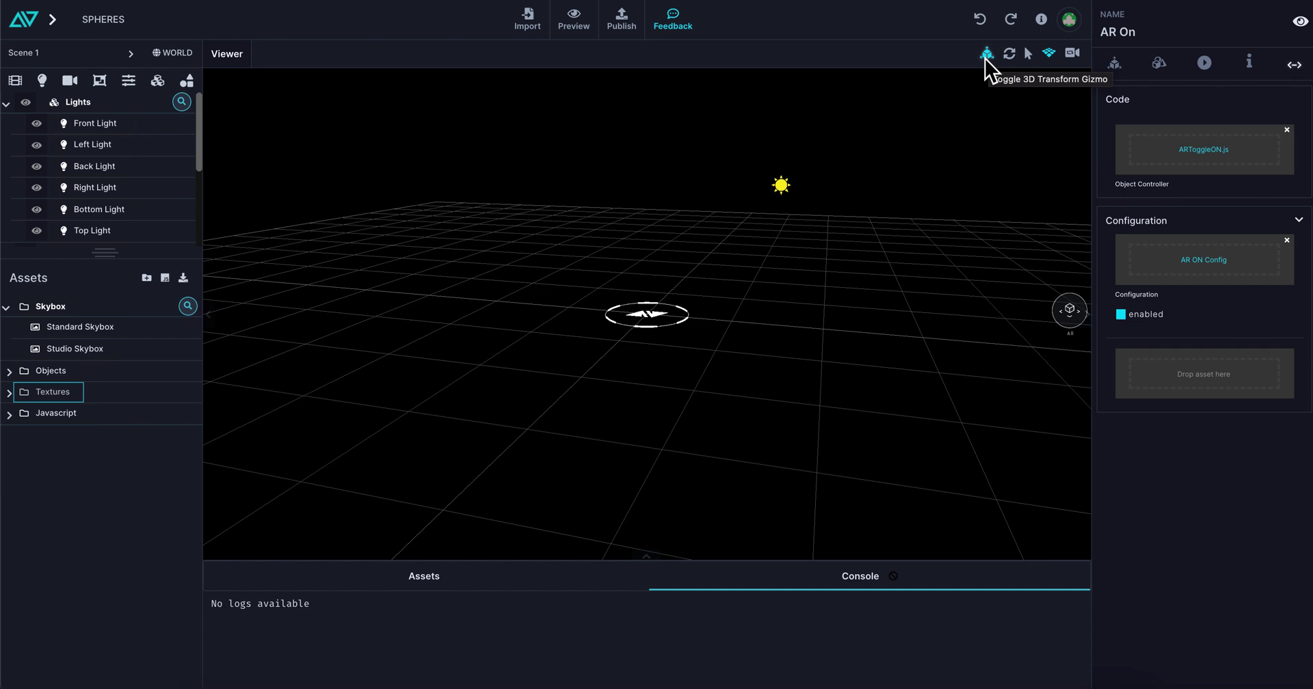
Nudge the AR marker slightly along its X axis.
click(656, 323)
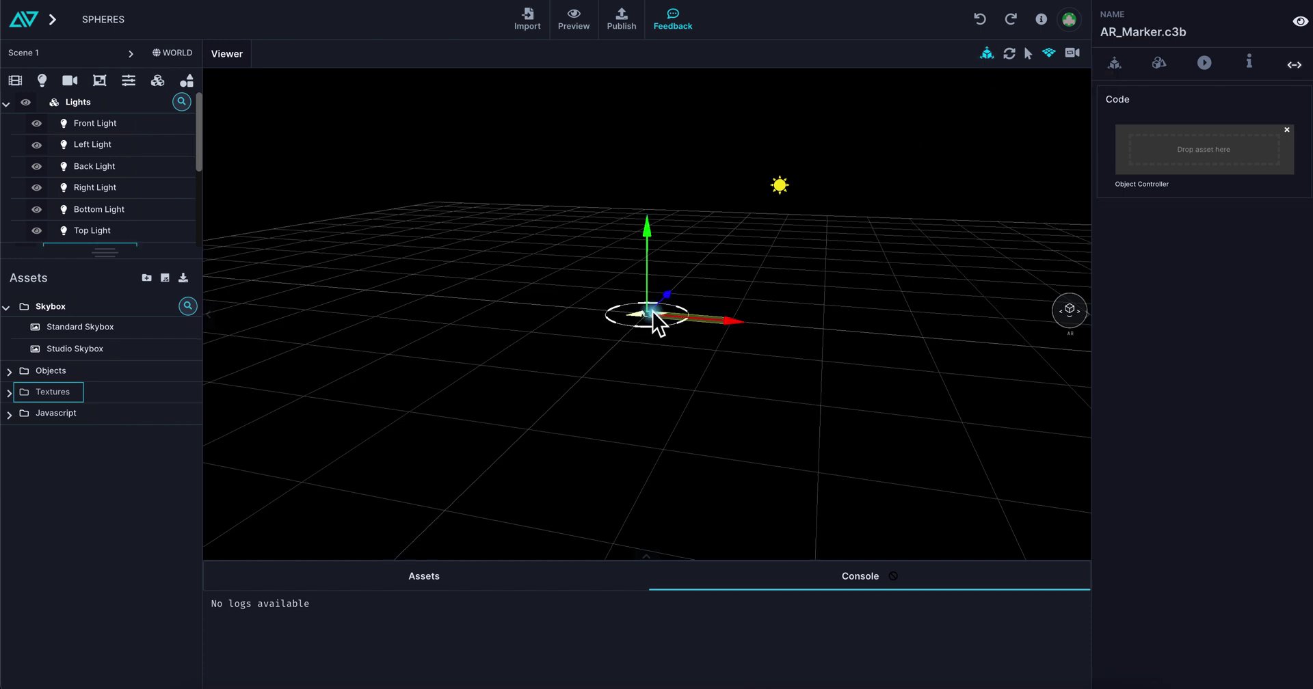
mouse_move(731, 318)
mouse_down()
mouse_move(704, 318)
mouse_move(728, 309)
mouse_up()
click(650, 227)
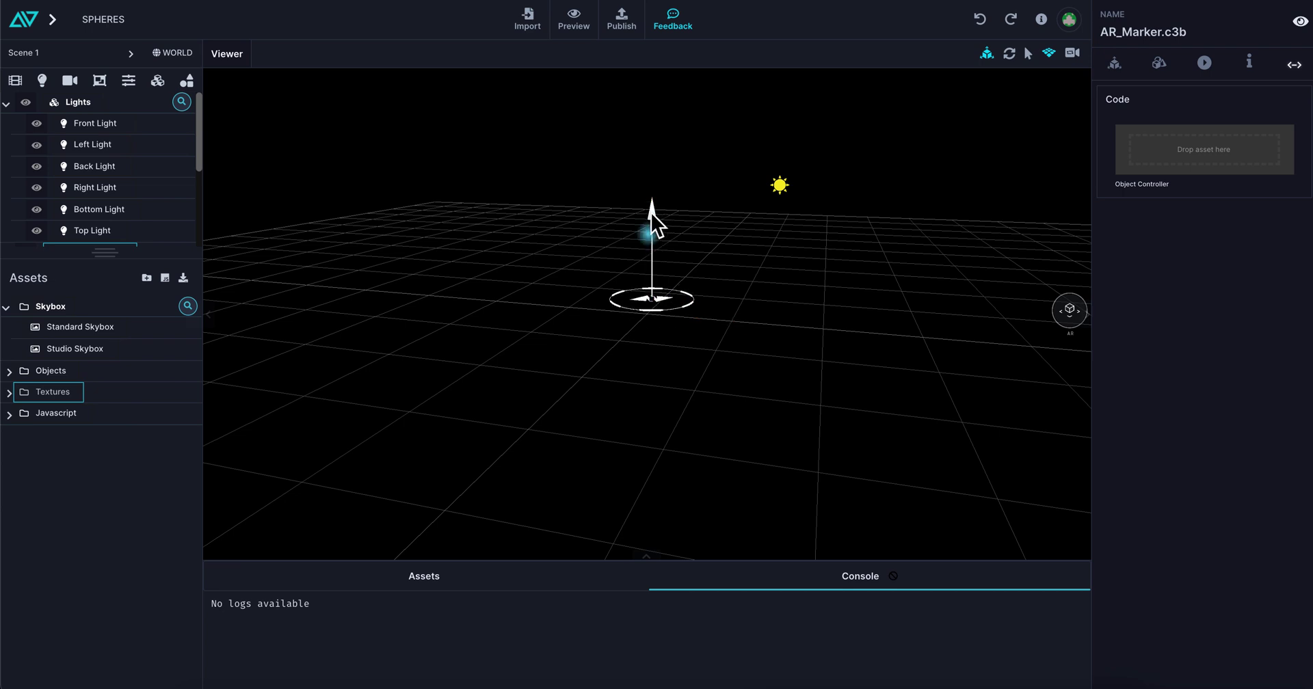
mouse_move(646, 302)
mouse_down()
mouse_move(738, 350)
mouse_move(700, 357)
mouse_move(967, 165)
mouse_up()
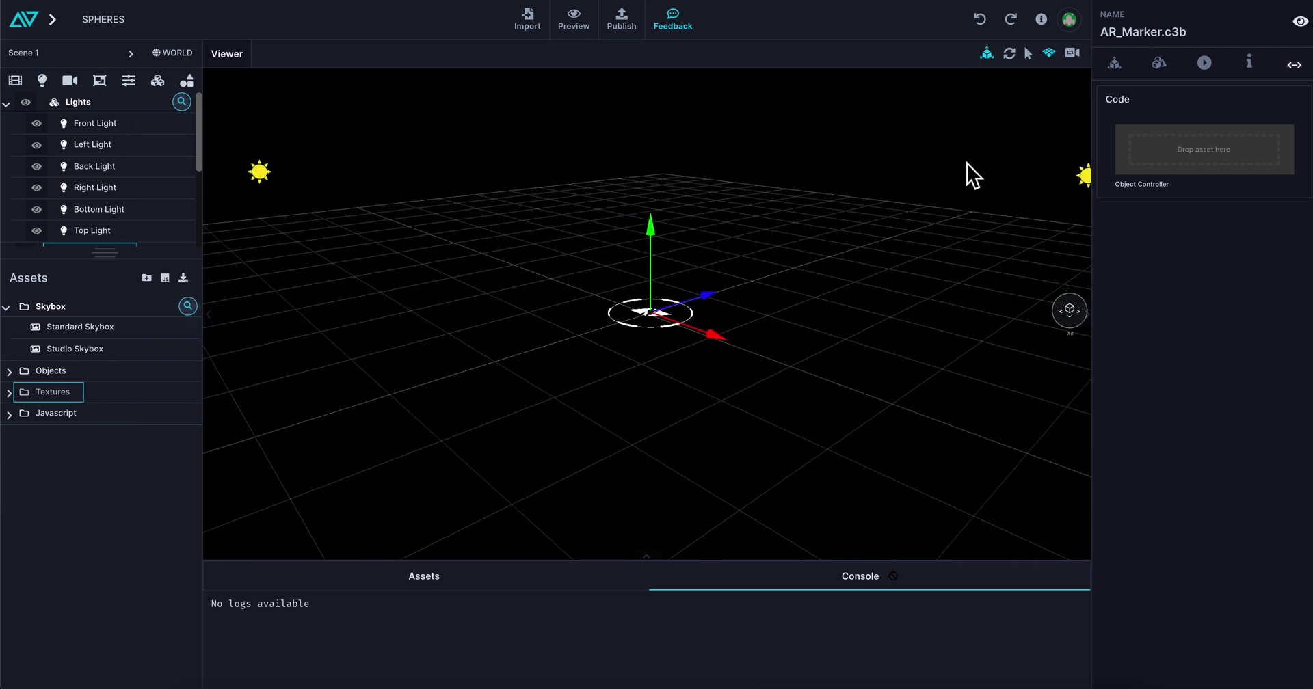
Rotate the AR marker with the rotation gizmo, then turn rotation mode off.
click(1009, 54)
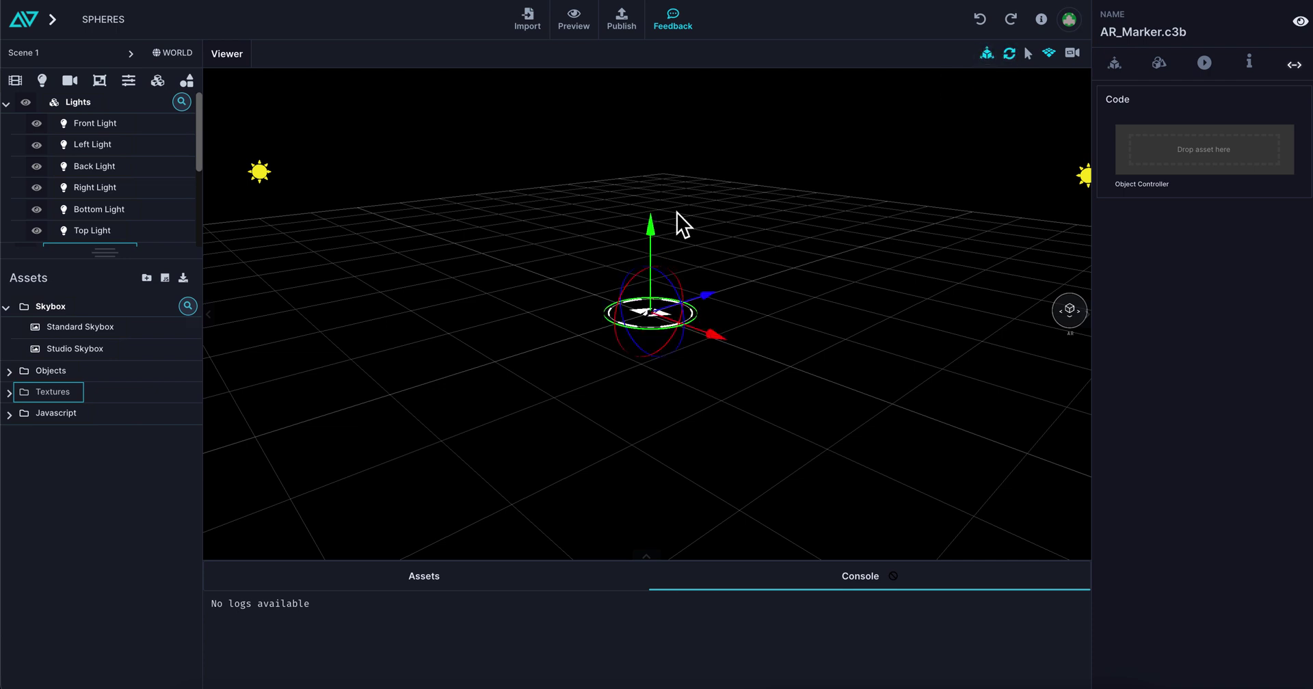
mouse_move(628, 282)
mouse_down()
mouse_move(624, 375)
mouse_move(881, 322)
mouse_move(865, 237)
mouse_move(514, 334)
mouse_move(684, 194)
mouse_move(579, 278)
mouse_move(659, 285)
mouse_up()
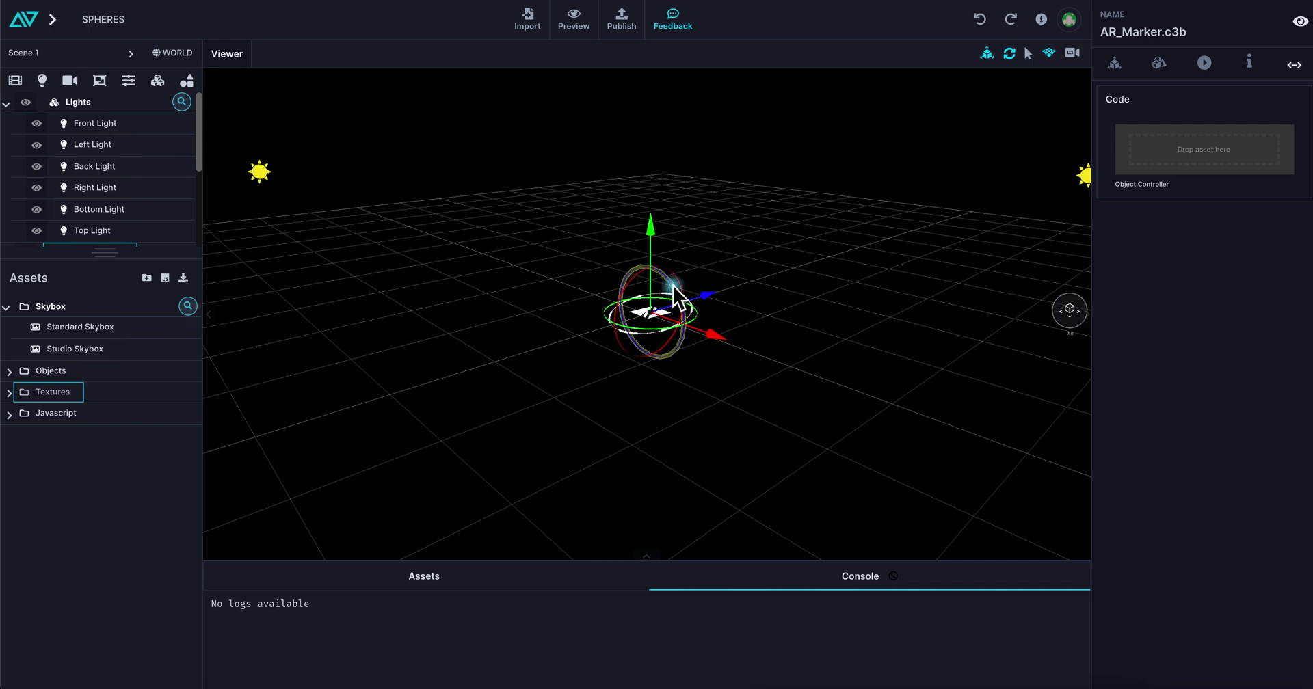
mouse_move(673, 286)
mouse_down()
mouse_move(695, 317)
mouse_move(678, 286)
mouse_up()
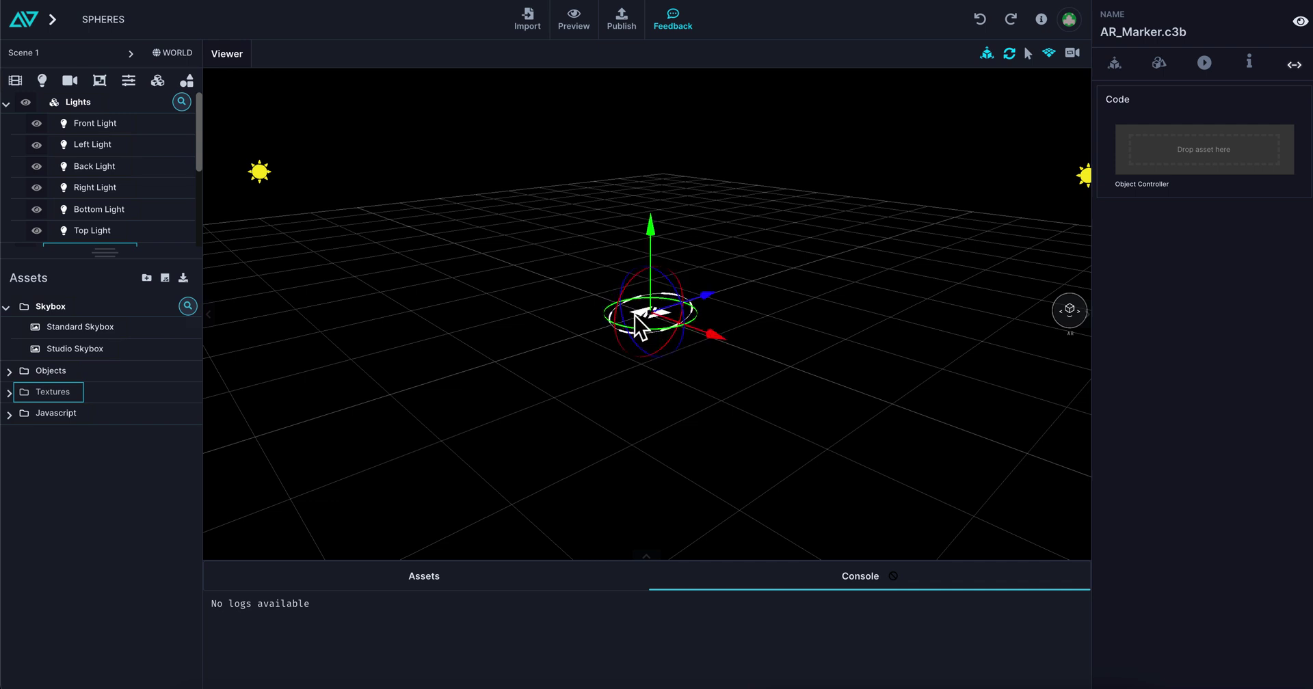
mouse_move(639, 323)
mouse_down()
mouse_move(677, 319)
mouse_move(684, 305)
mouse_move(666, 341)
mouse_move(622, 252)
mouse_move(733, 290)
mouse_move(663, 373)
mouse_move(635, 264)
mouse_move(621, 334)
mouse_move(683, 309)
mouse_move(700, 281)
mouse_up()
click(1010, 54)
Return to selection mode and toggle the viewer's ground grid off and on.
click(1028, 54)
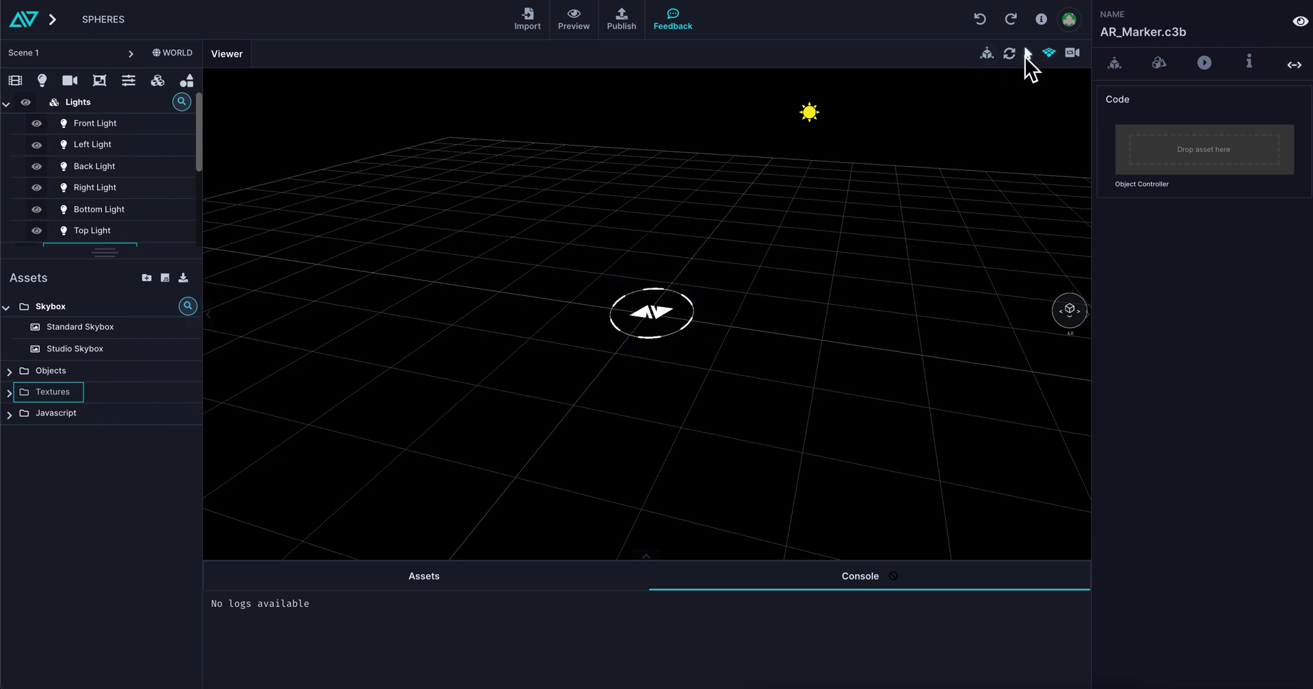
drag(643, 315, 803, 225)
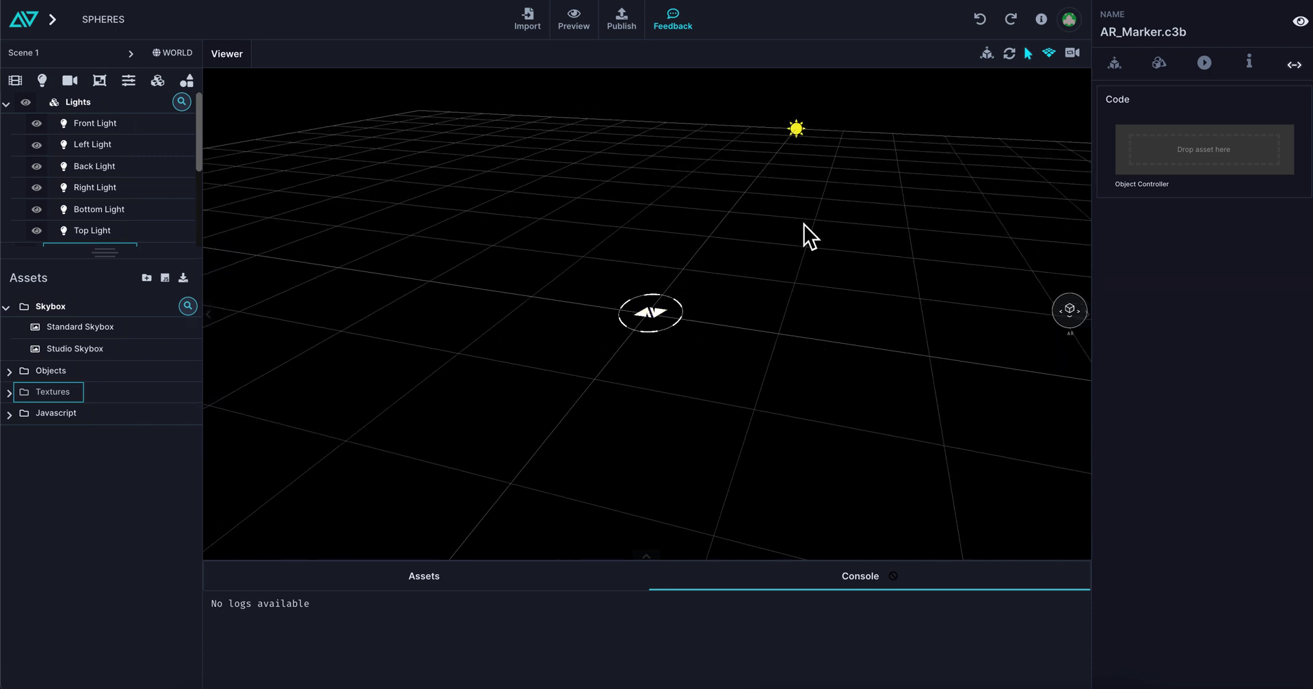
click(1051, 54)
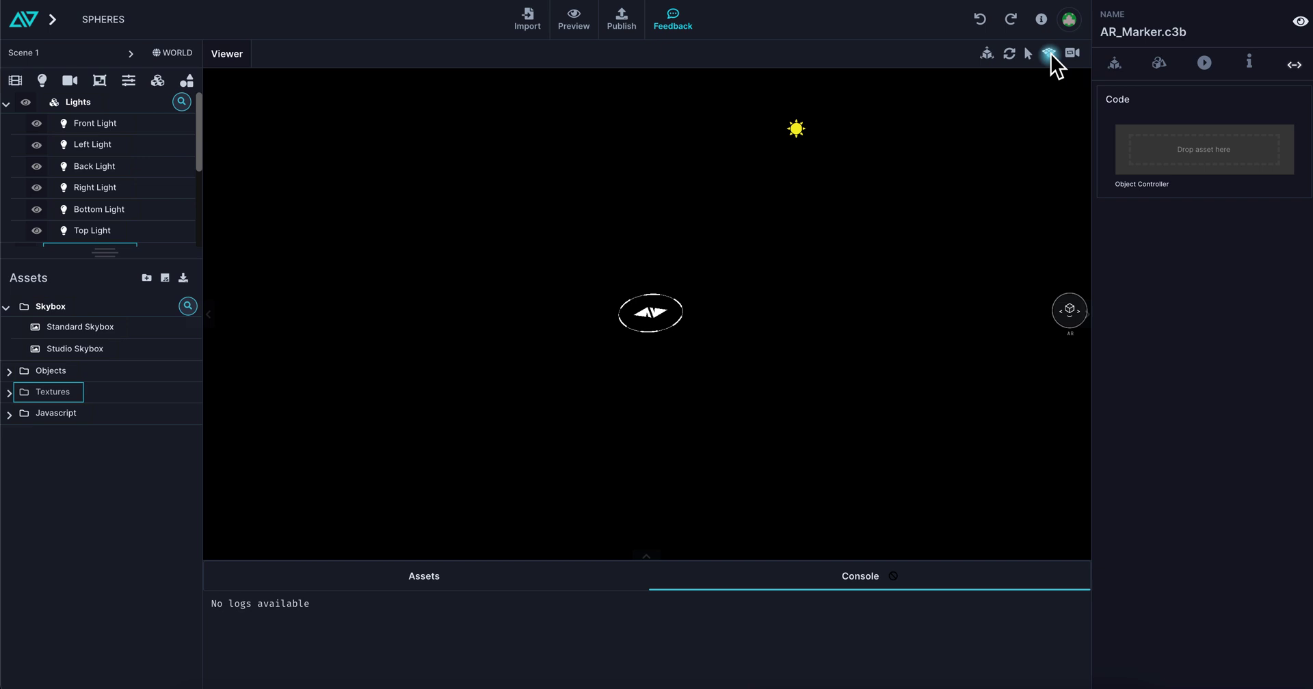
click(1051, 54)
click(1052, 55)
click(1051, 54)
Orbit around the scene lights with the grid back on, then reset the camera to front view.
drag(647, 355, 715, 222)
click(1049, 53)
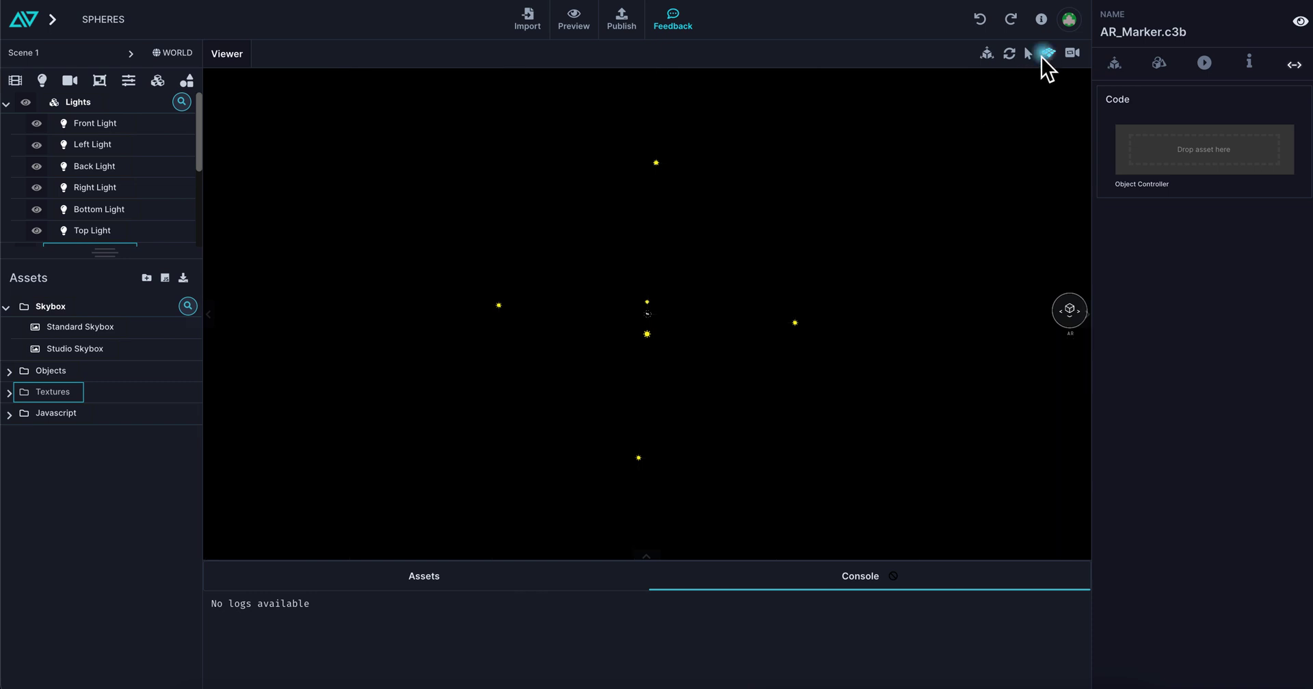
drag(824, 230, 817, 249)
click(1050, 54)
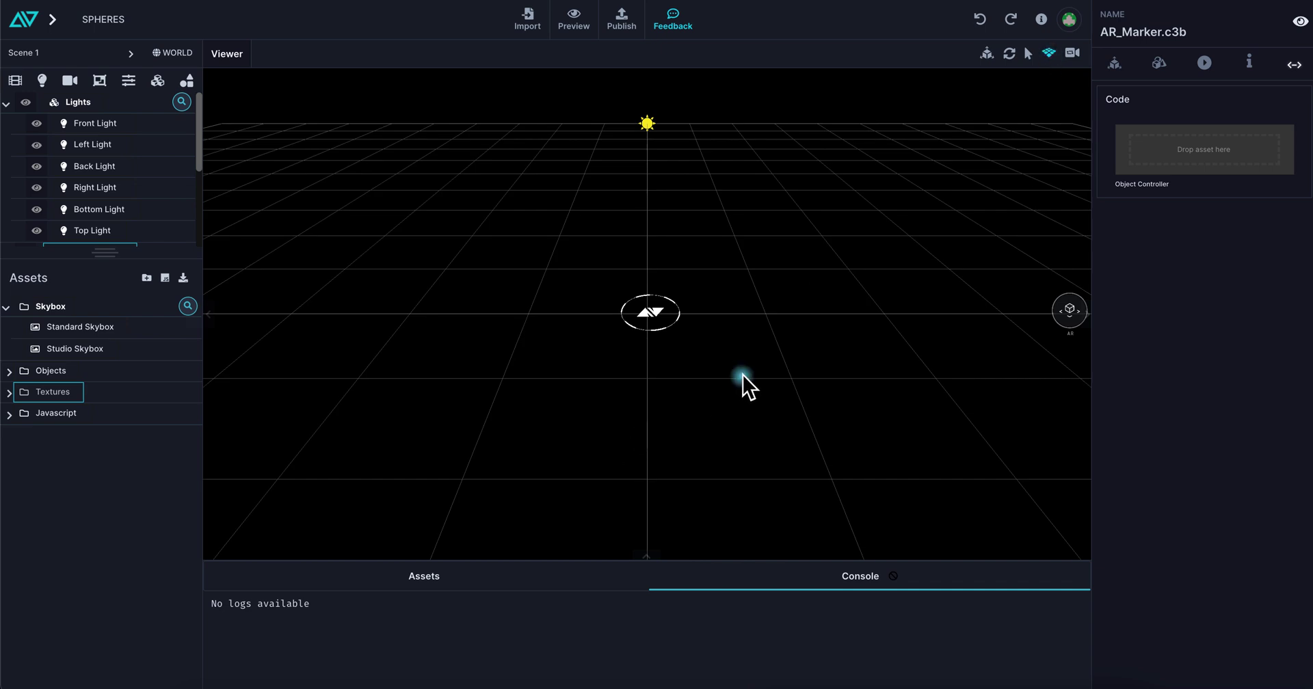
drag(743, 376, 951, 152)
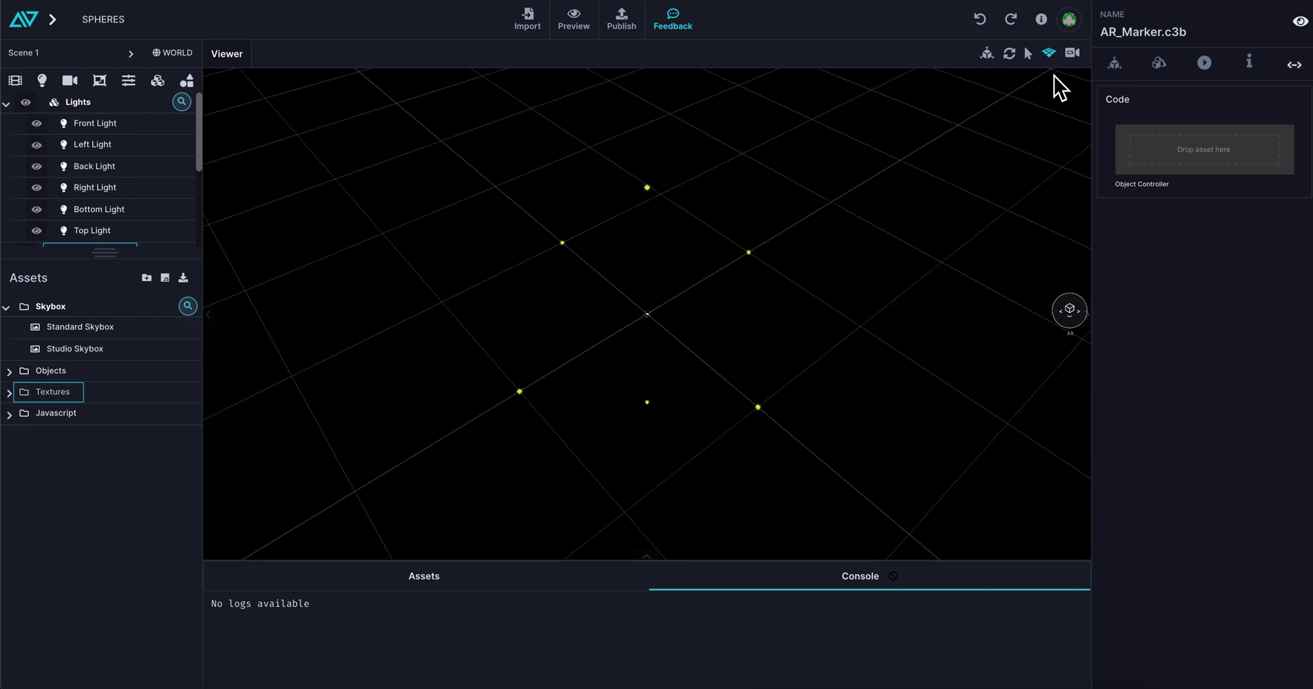
click(1073, 52)
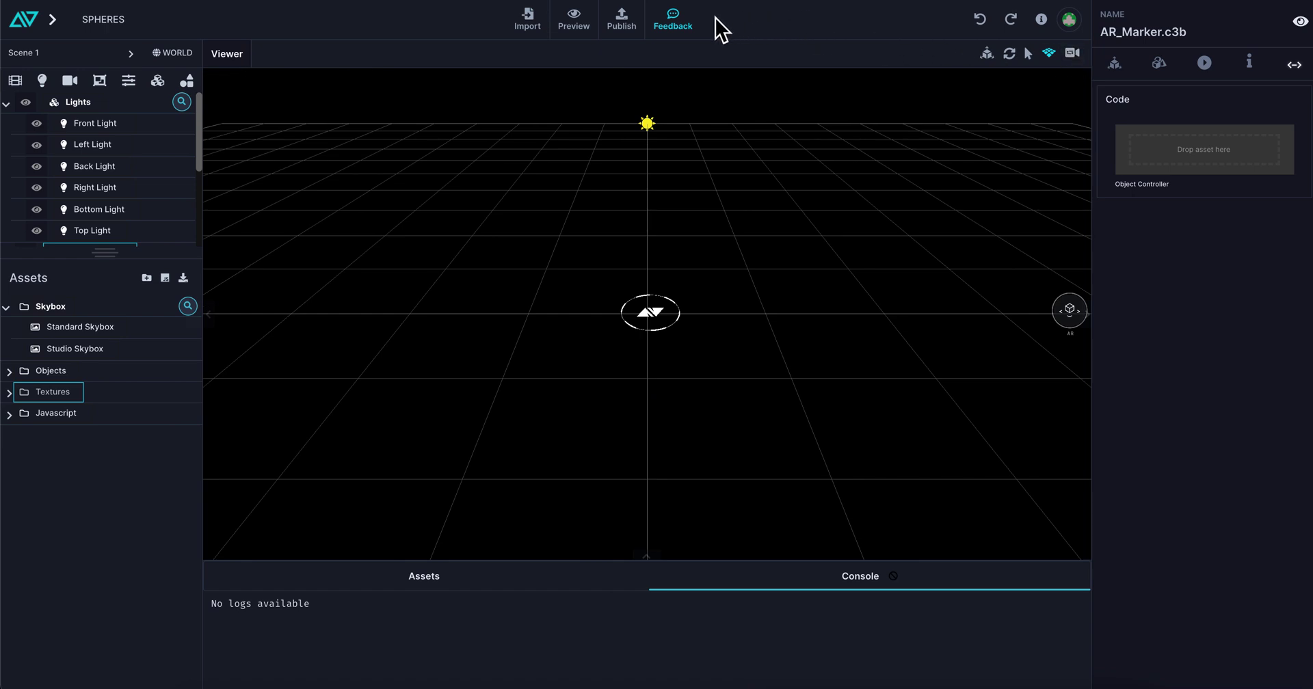
click(672, 31)
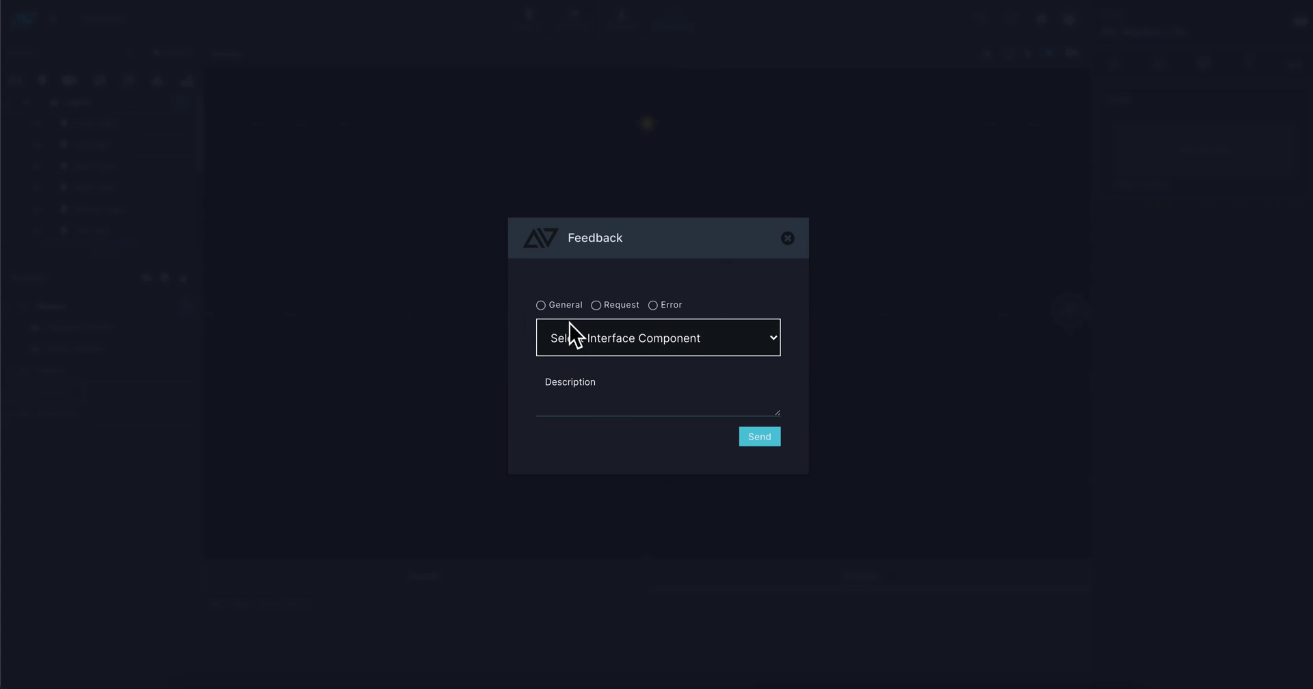
Send an Error feedback report on the Roughness component with the description 'dfgds'.
click(614, 337)
scroll(642, 393, down, 8)
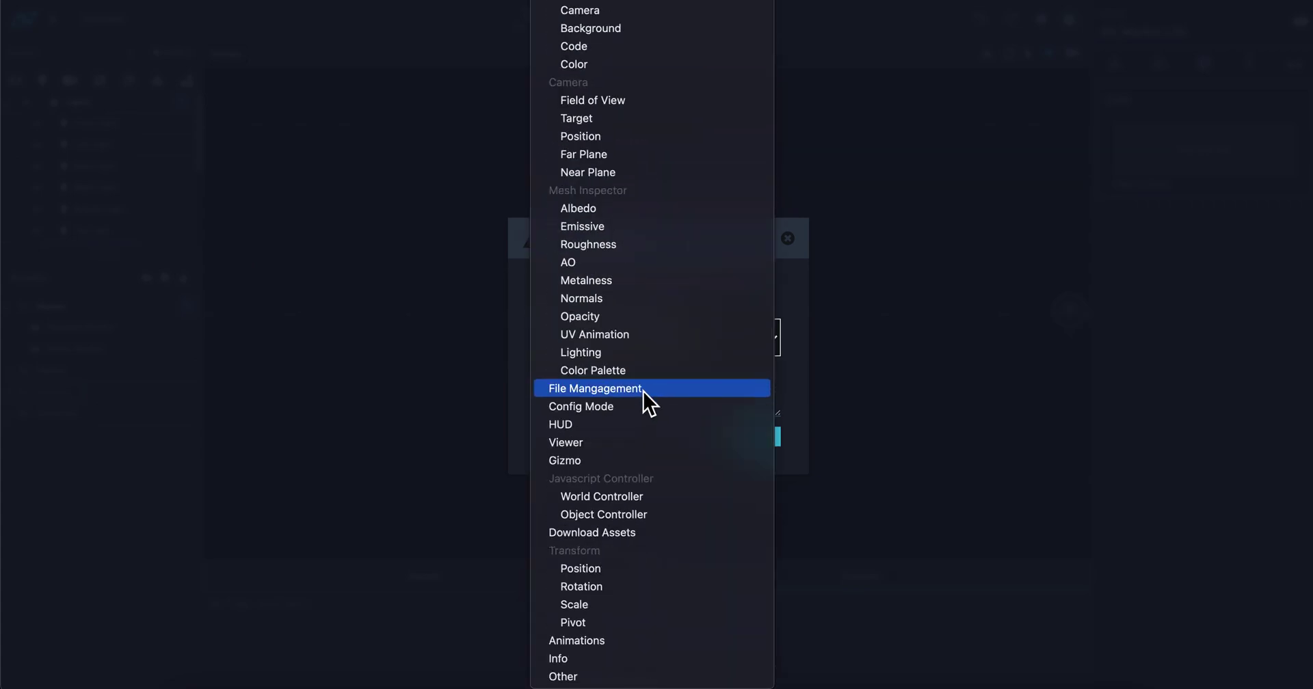
scroll(643, 392, up, 3)
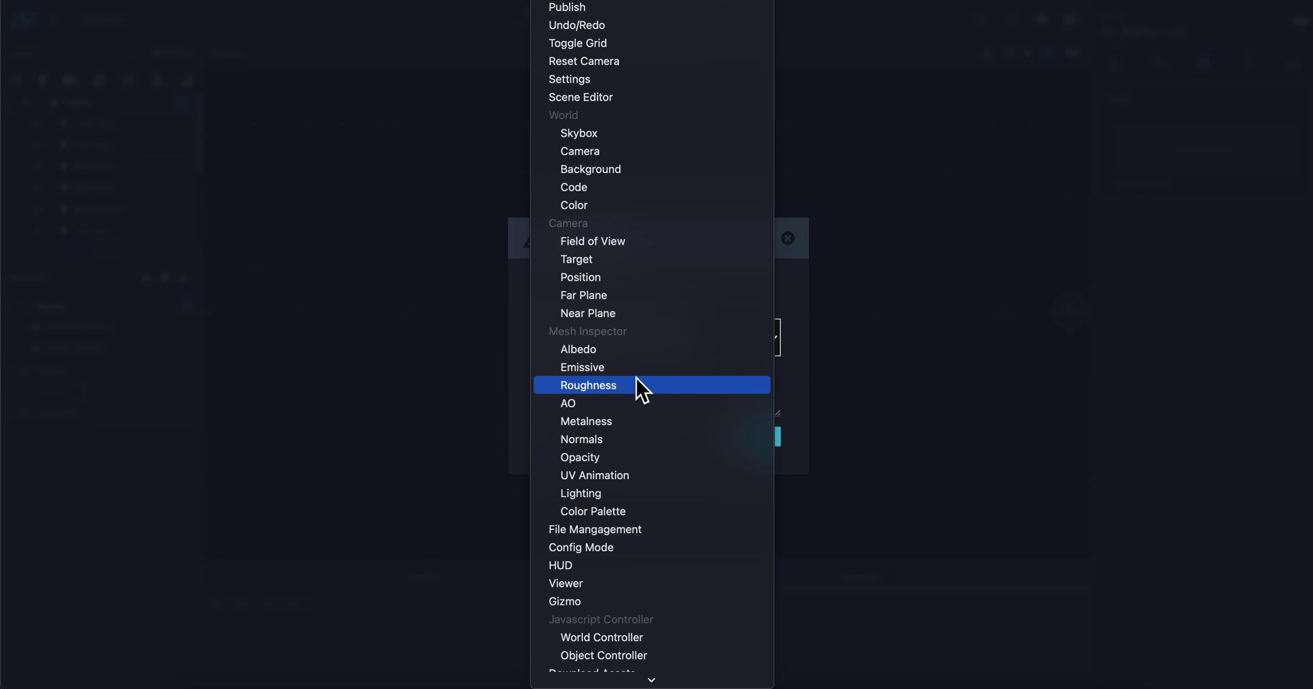
click(586, 387)
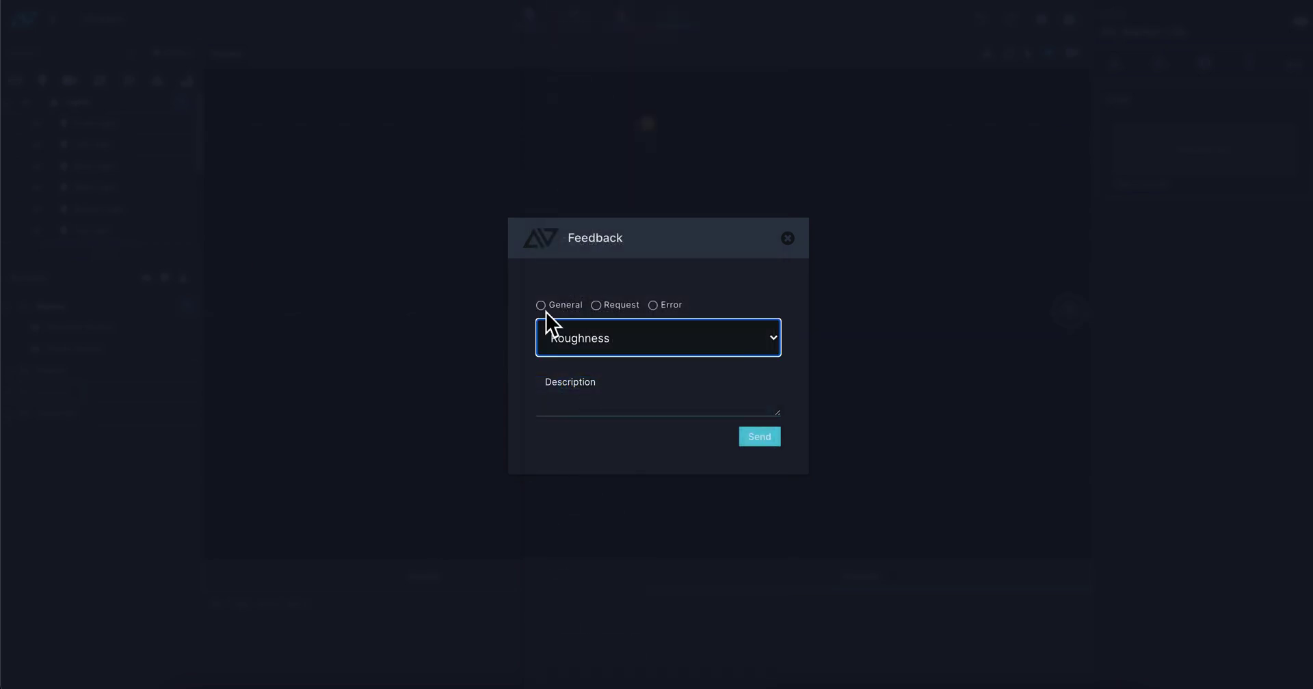
click(653, 305)
click(612, 382)
text(dfgdsfdg)
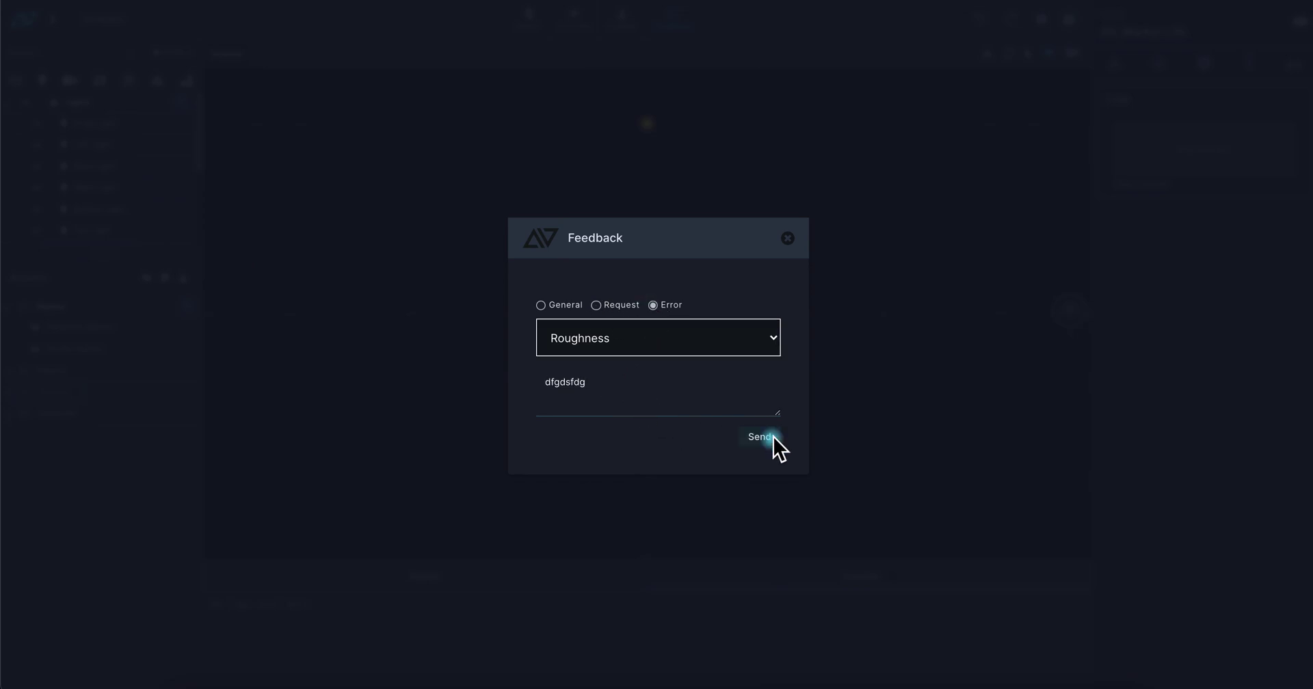
click(774, 437)
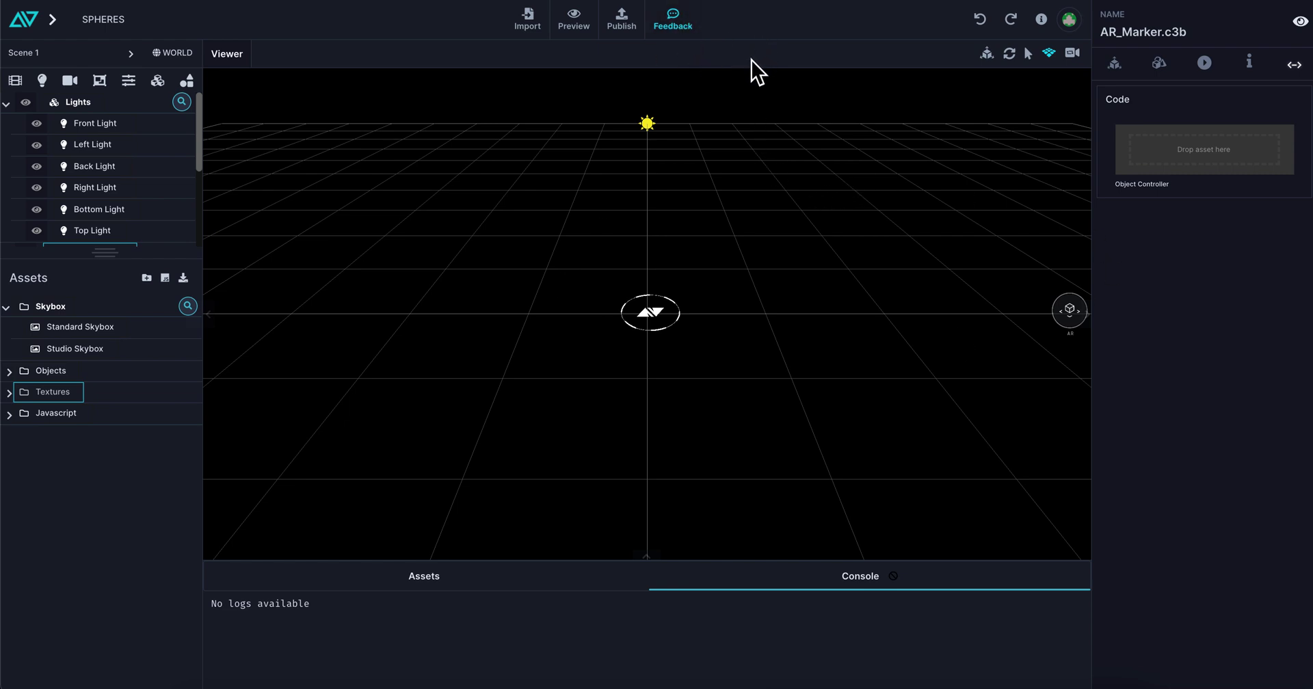
click(523, 26)
Pick sphere.obj and its albedo, metalness, normal and roughness maps from the sphere folder.
click(529, 237)
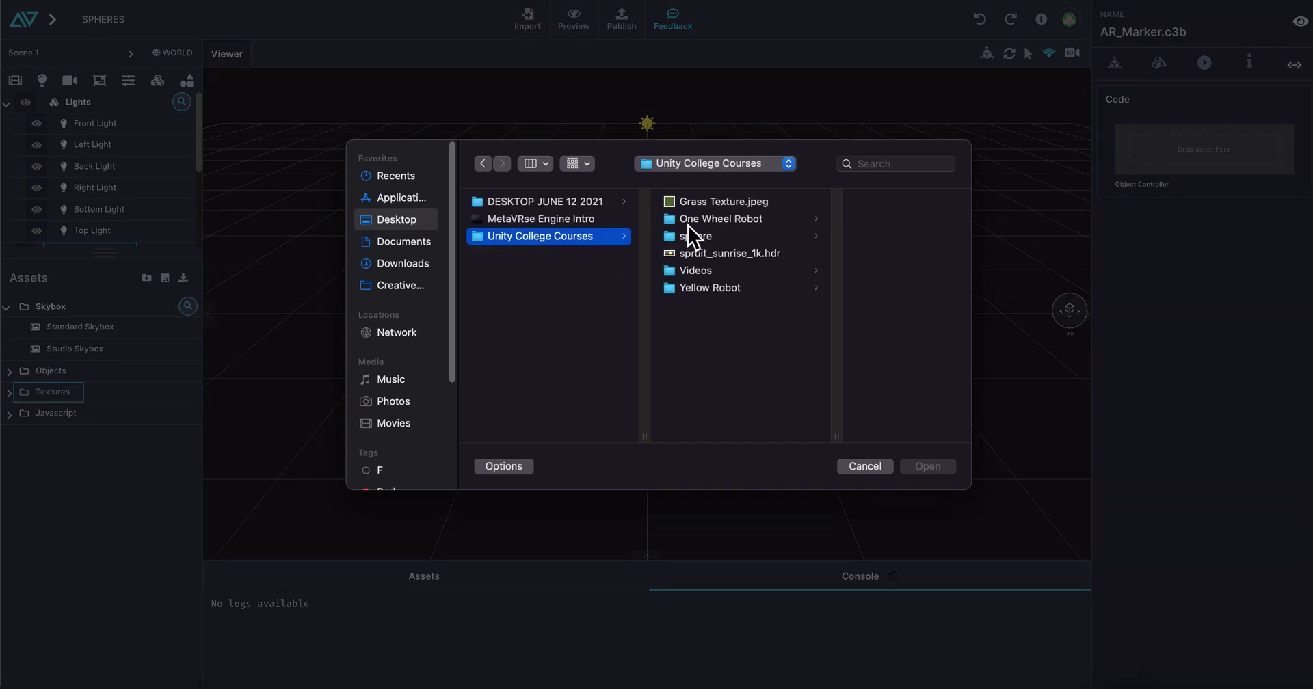
click(695, 236)
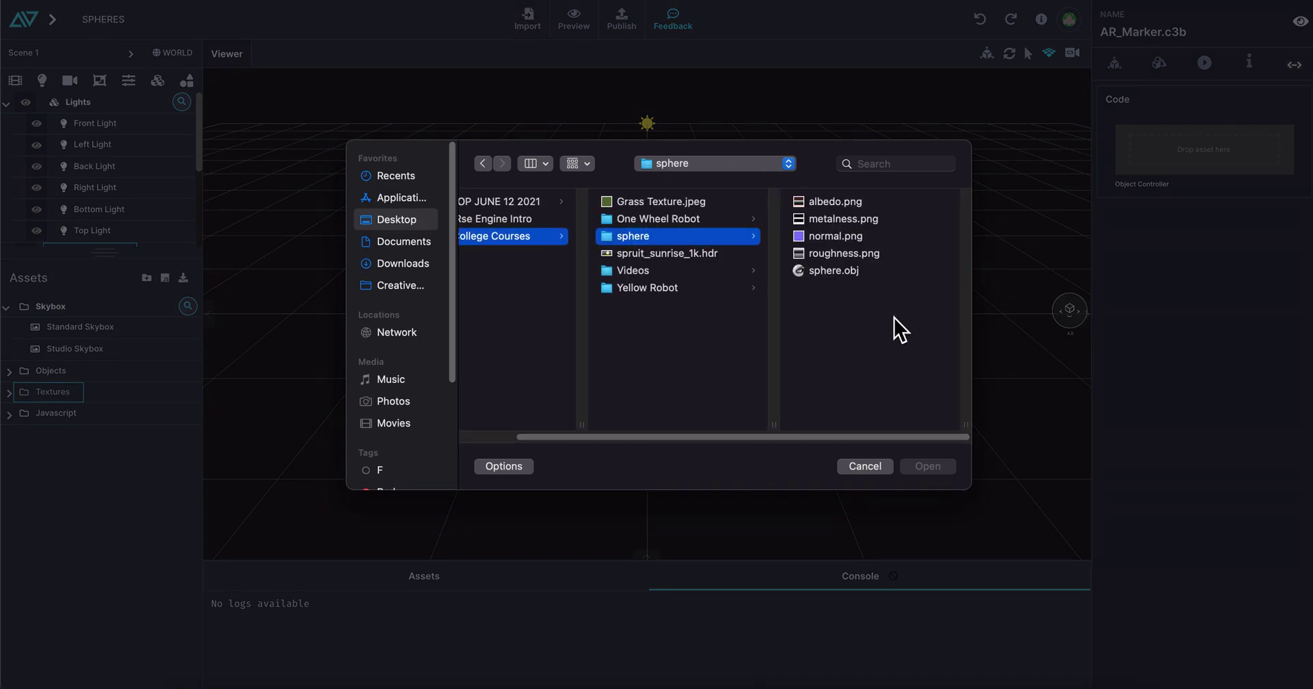
drag(841, 307, 818, 199)
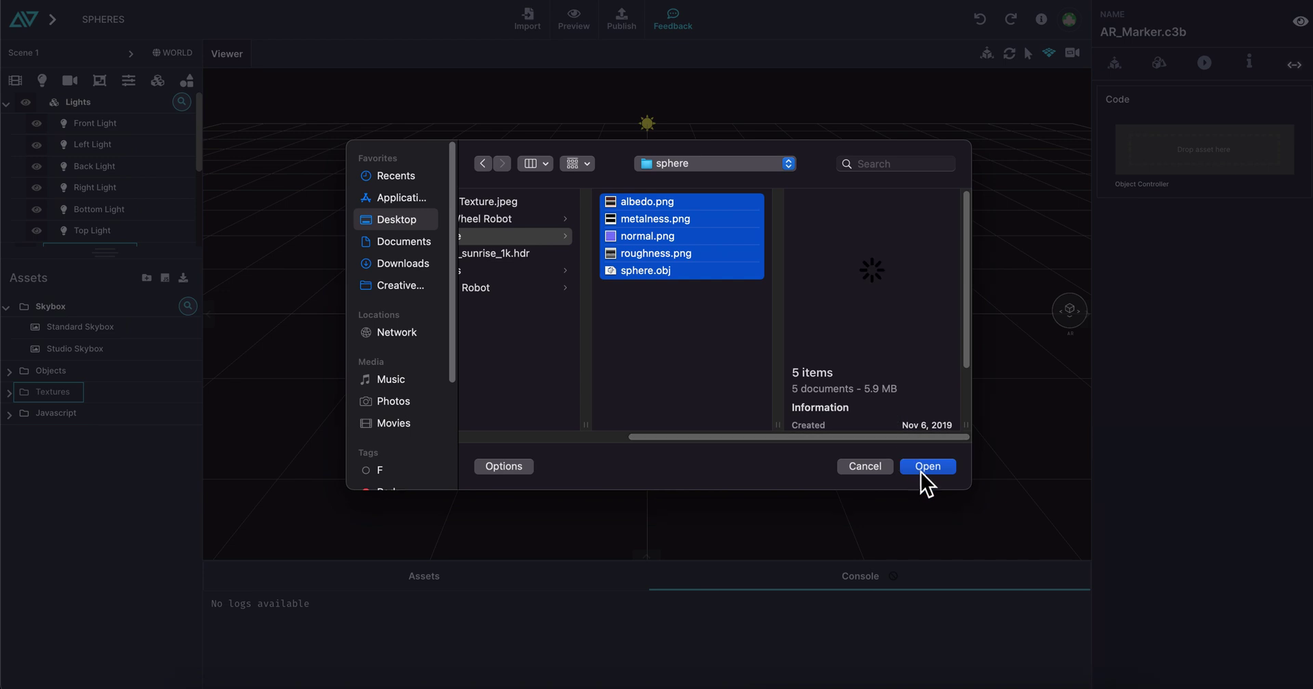
click(925, 466)
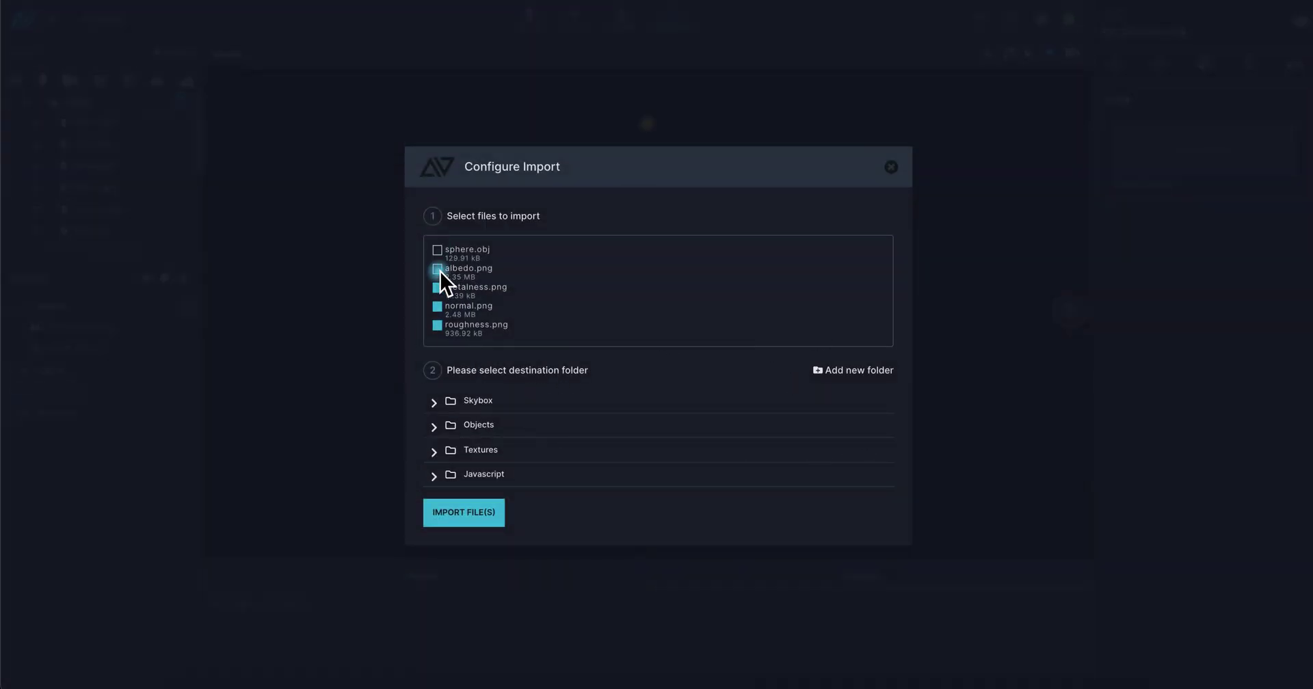
Add a new destination folder named 'SPEERE' and start importing the five files.
click(843, 371)
click(505, 489)
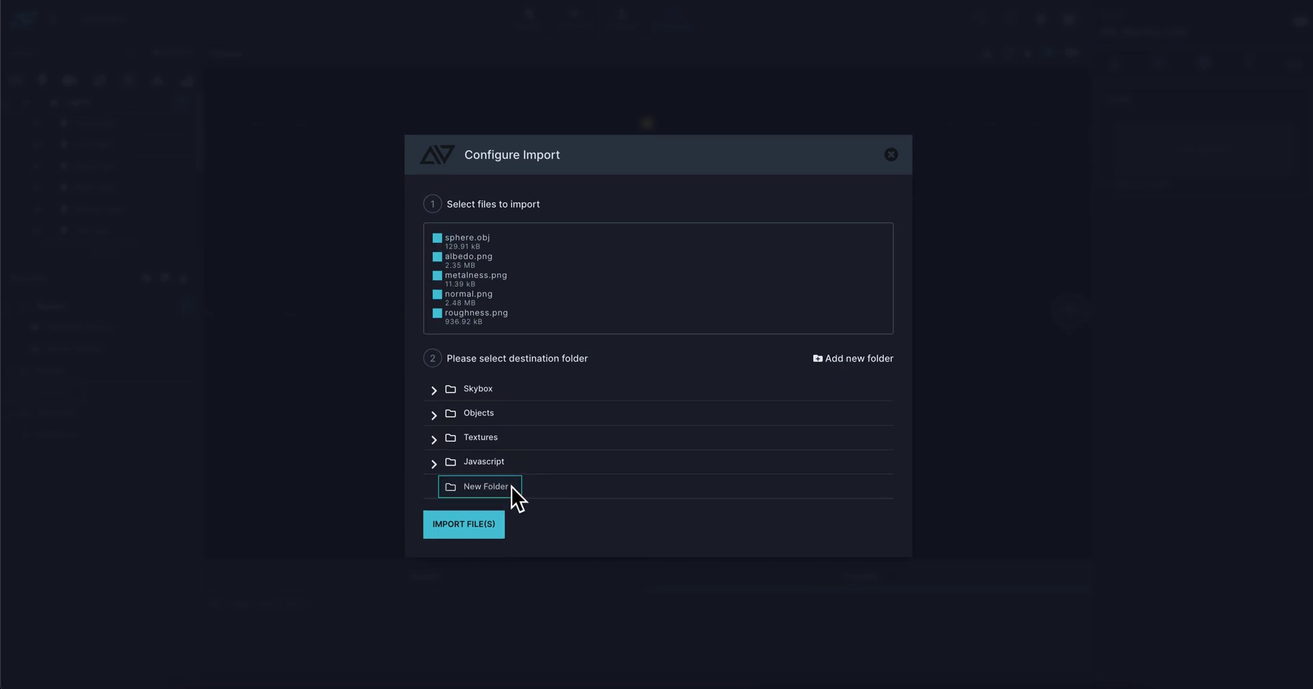
double_click(498, 488)
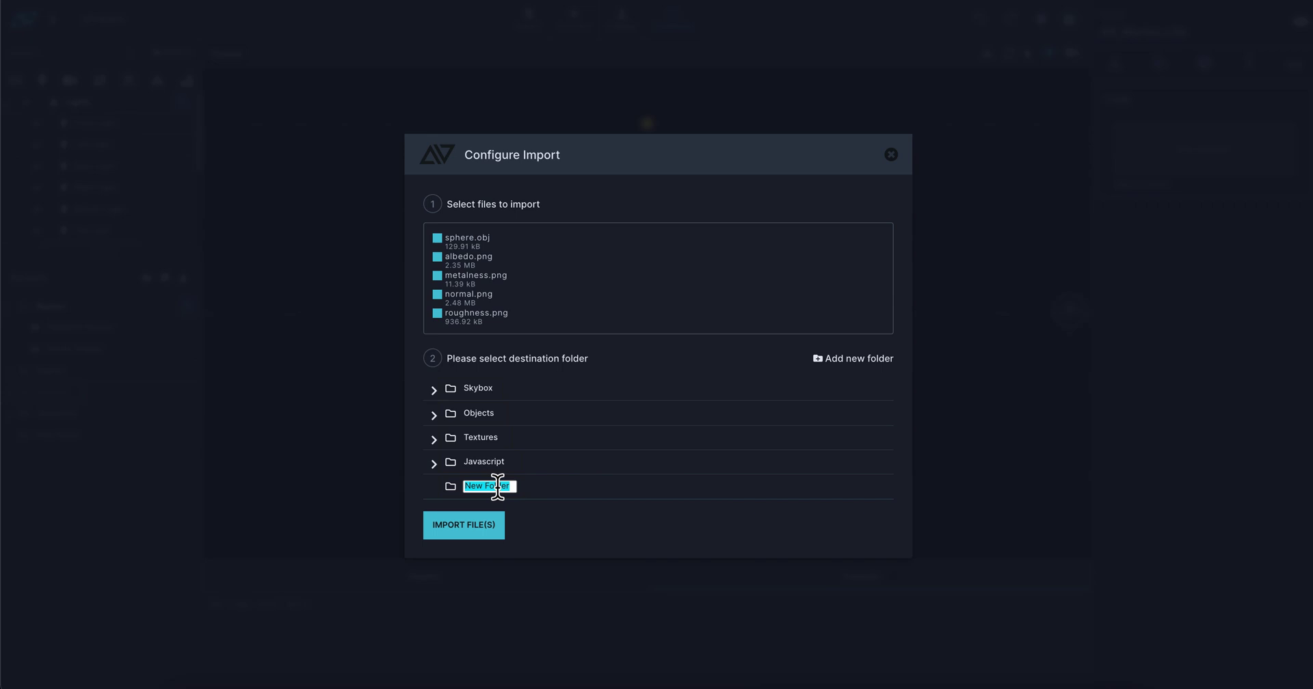
text(SPE)
text(ERE)
click(448, 486)
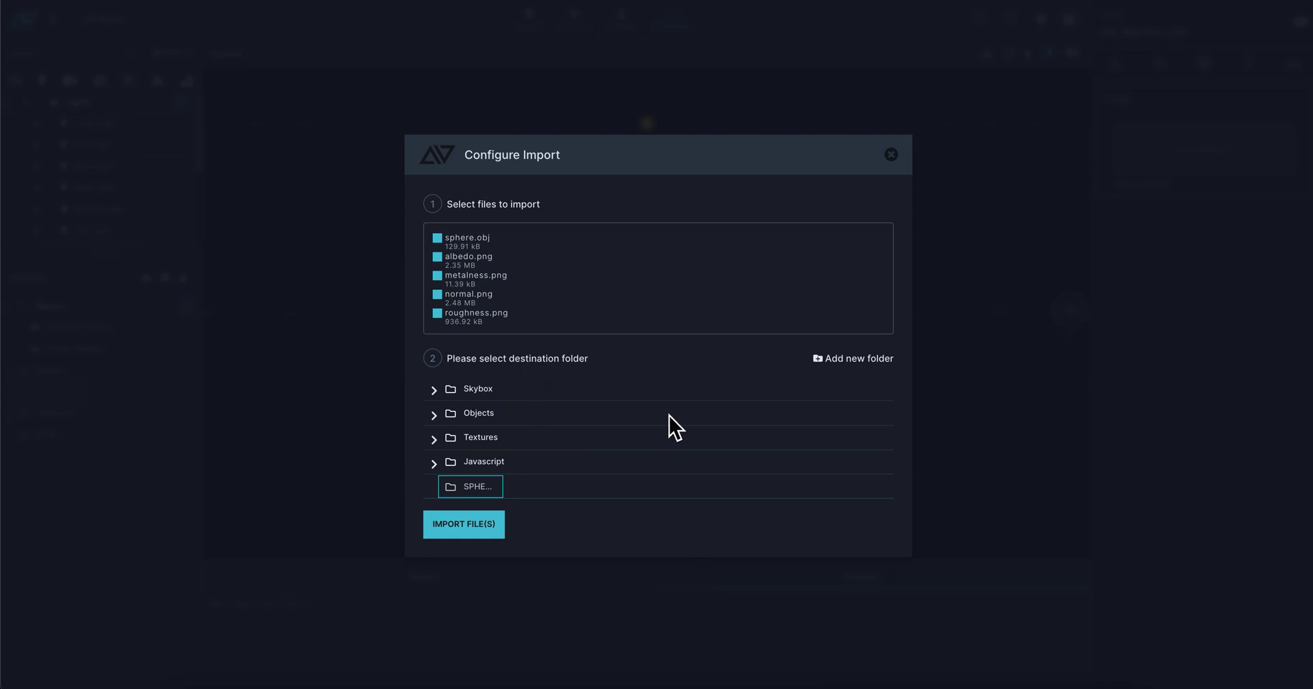
click(458, 520)
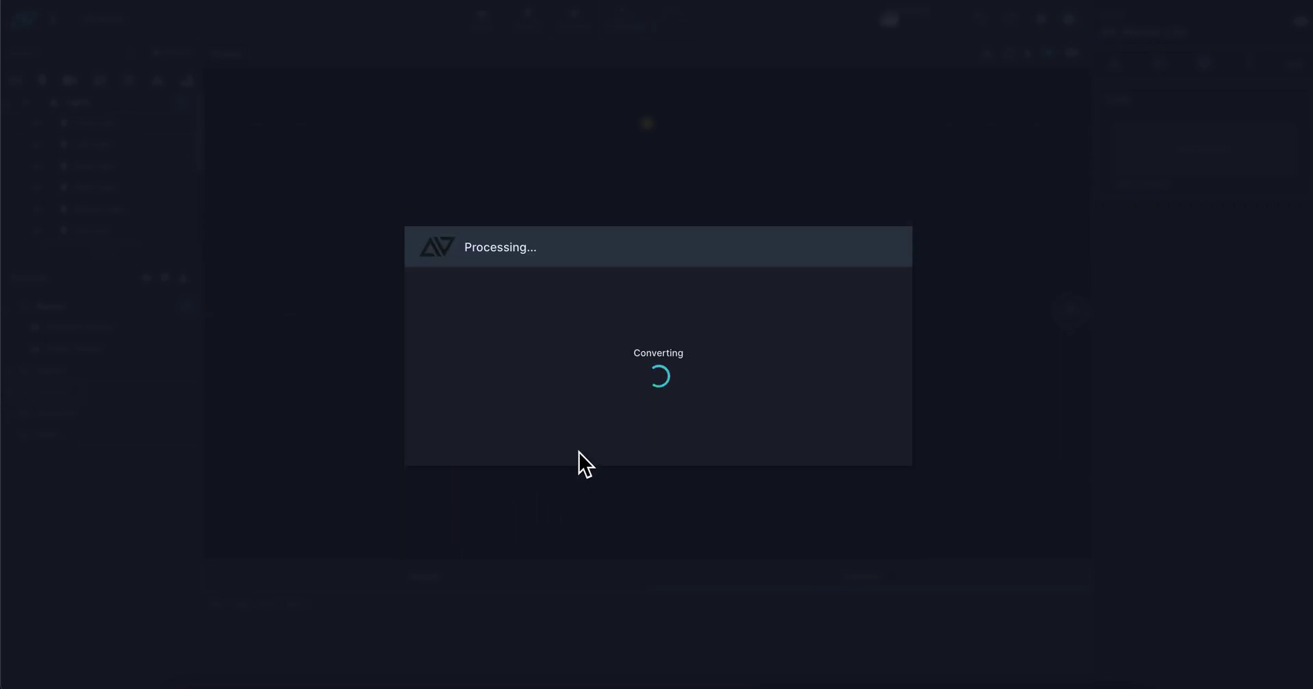
Dismiss the conversion message and browse the SPHERE folder's four maps and sphere.obj.c3b in Assets.
click(455, 433)
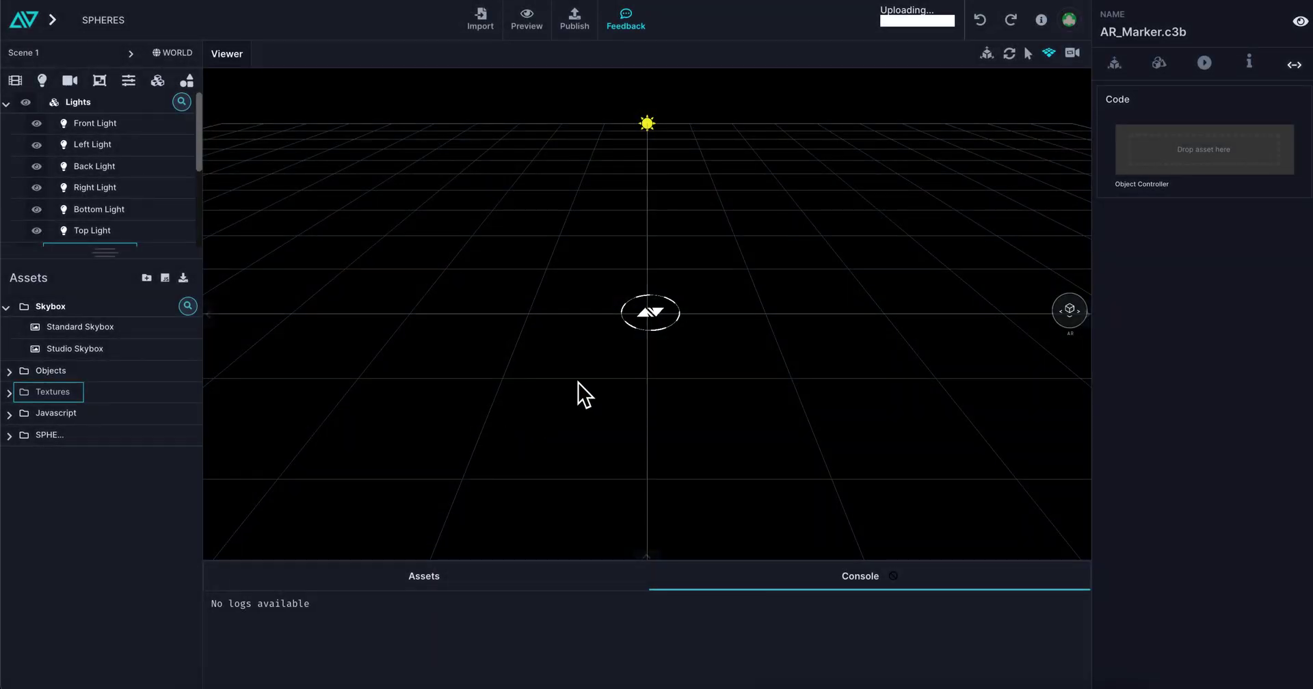
click(439, 578)
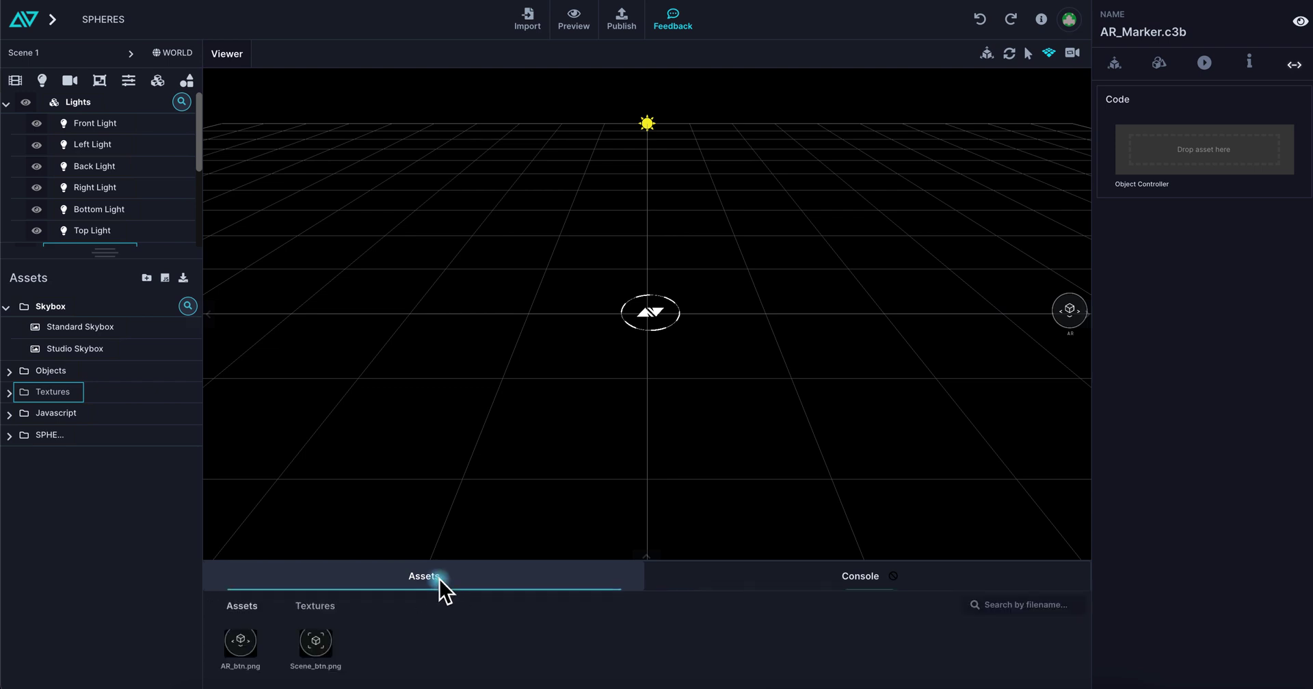
click(44, 437)
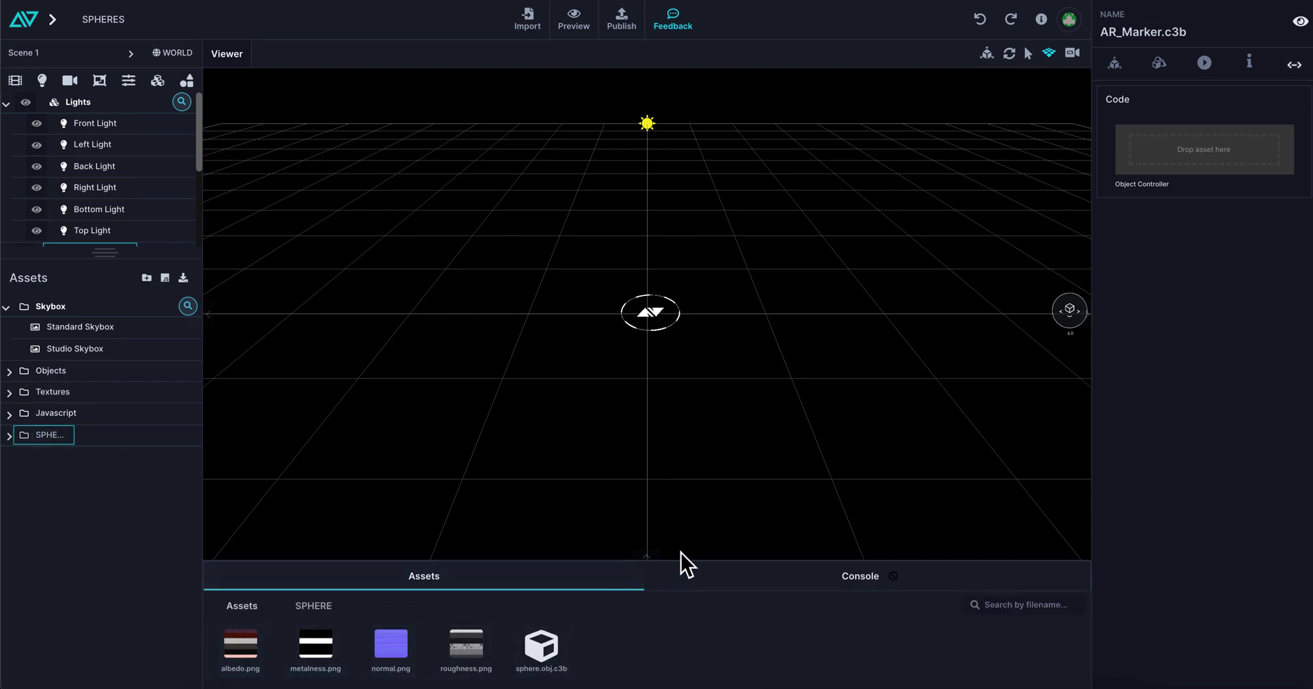
drag(643, 559, 660, 511)
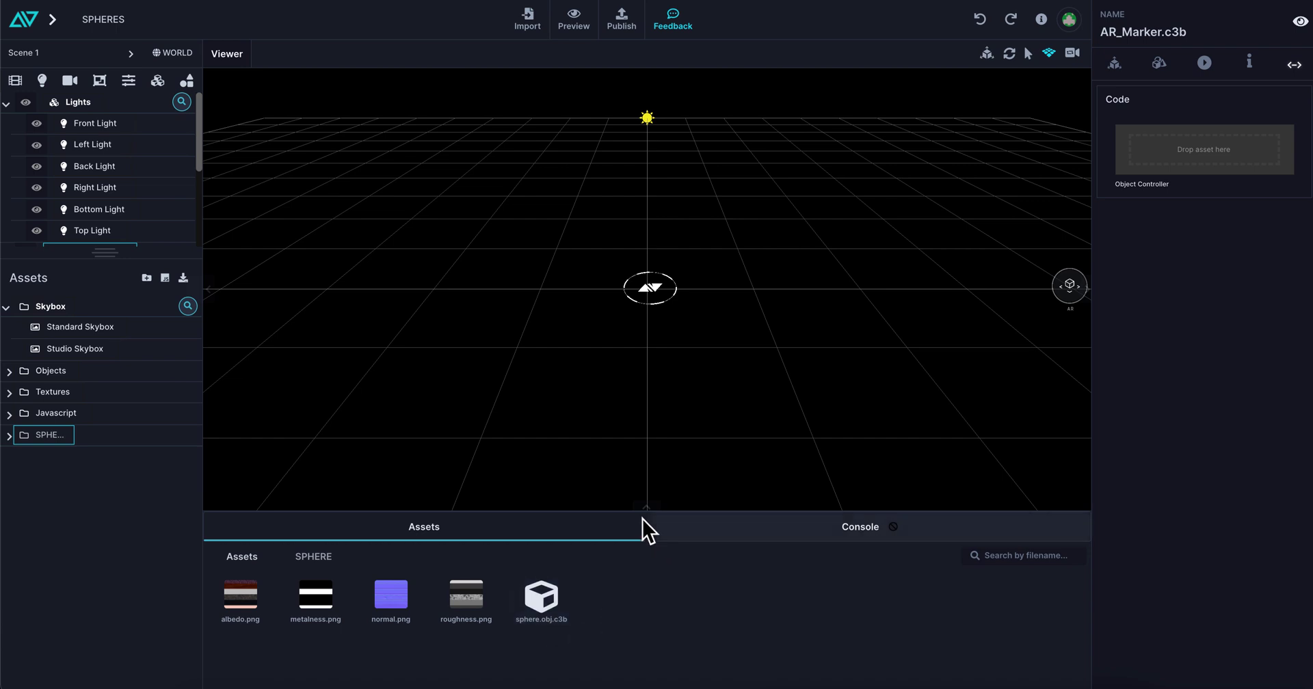
drag(645, 507, 647, 546)
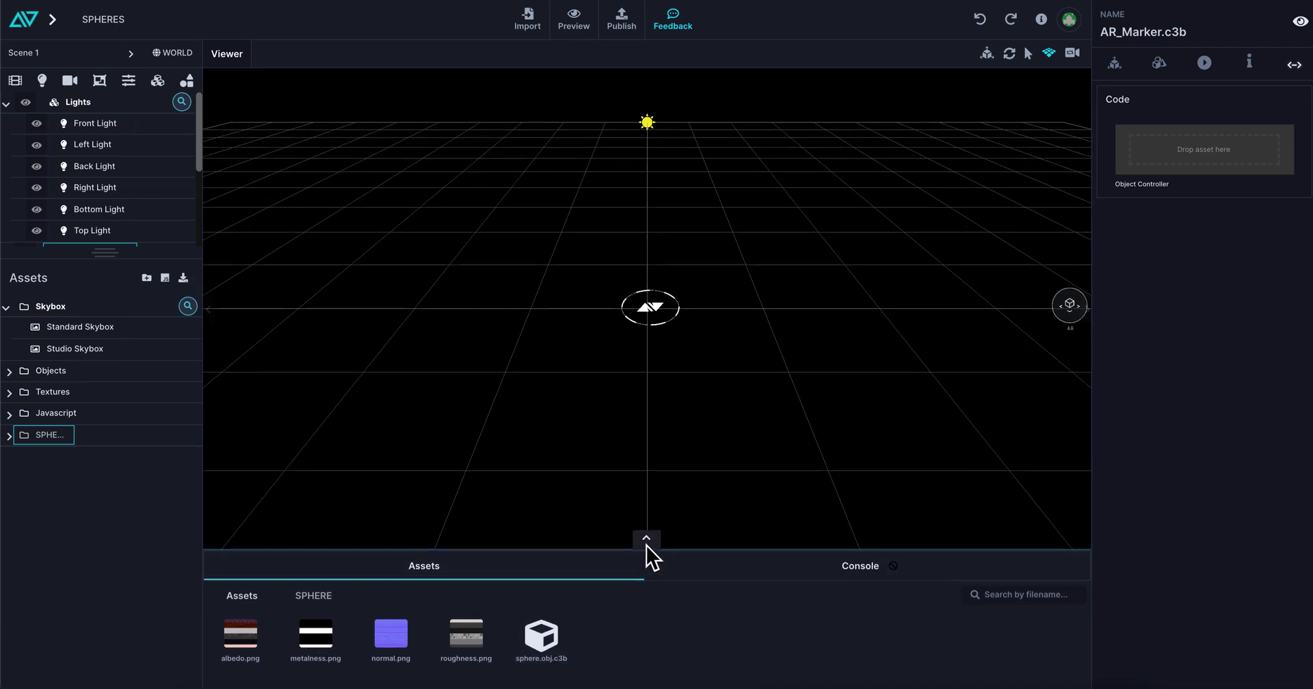